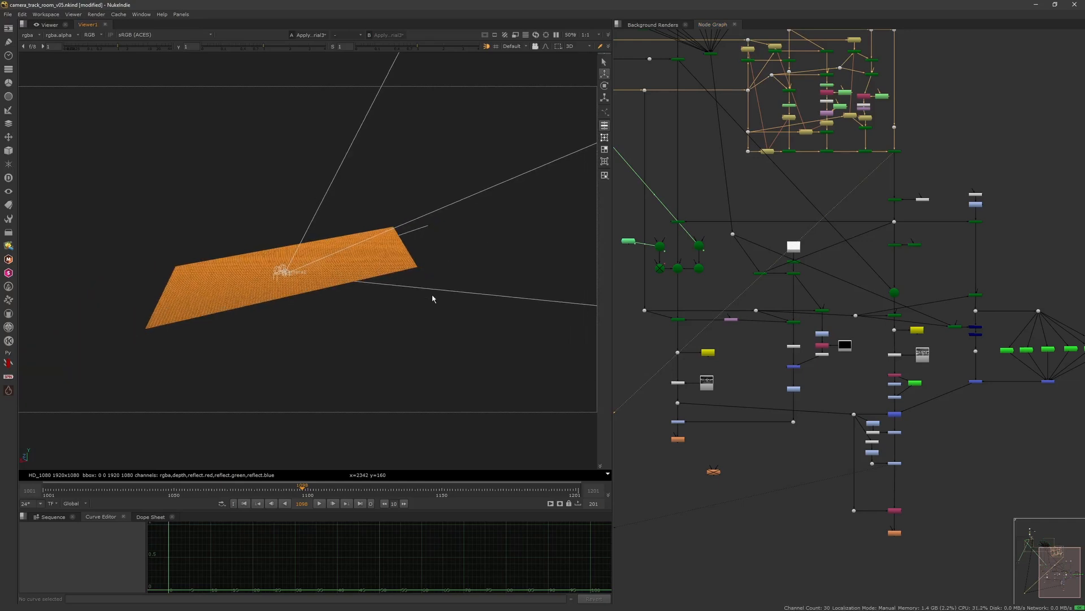
Step: Orbit the 3D viewer to inspect the tracked camera and its projected frustum over the ground card
{"action": "scroll", "coordinate": [430, 316], "scroll_direction": "up", "scroll_amount": 3}
{"action": "left_click_drag", "start_coordinate": [448, 303], "coordinate": [469, 340], "text": "ctrl"}
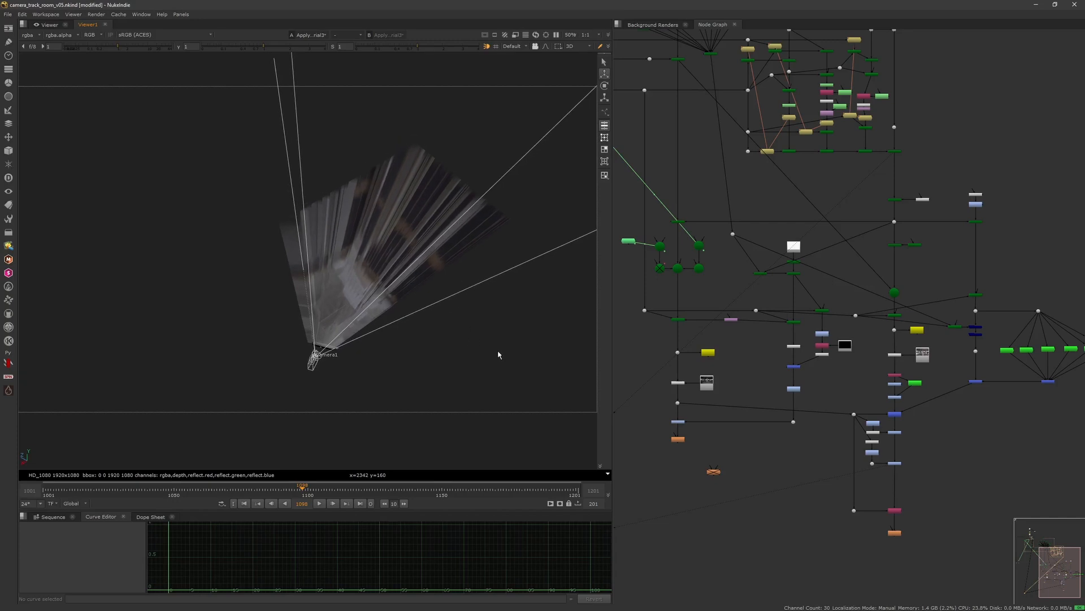
{"action": "left_click_drag", "start_coordinate": [528, 349], "coordinate": [506, 335], "text": "ctrl"}
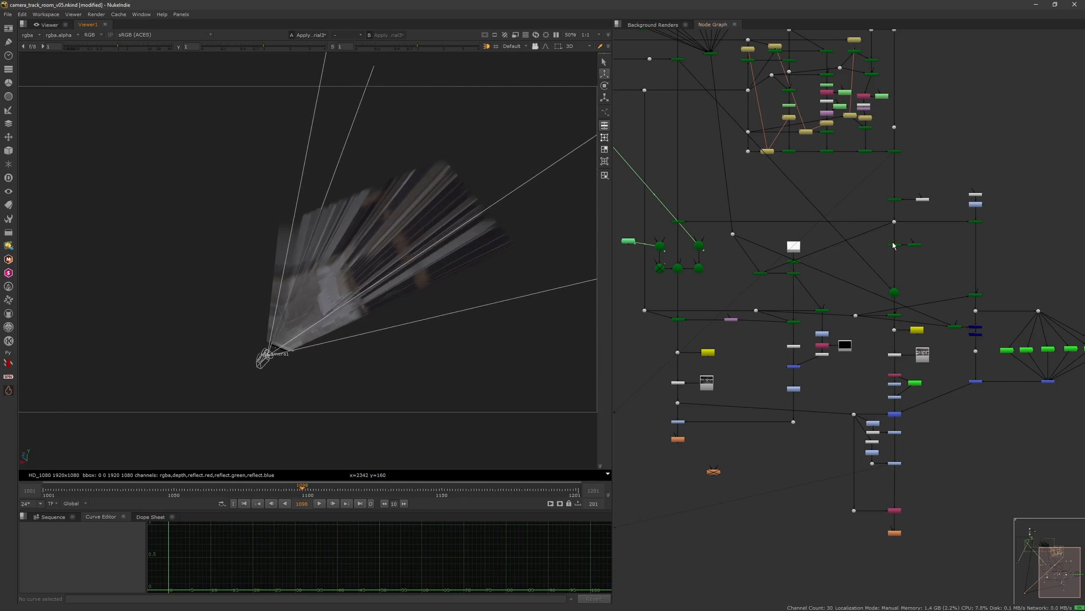
Step: Navigate the node graph to survey the camera, geometry and render node branches
{"action": "scroll", "coordinate": [847, 190], "scroll_direction": "down", "scroll_amount": 2}
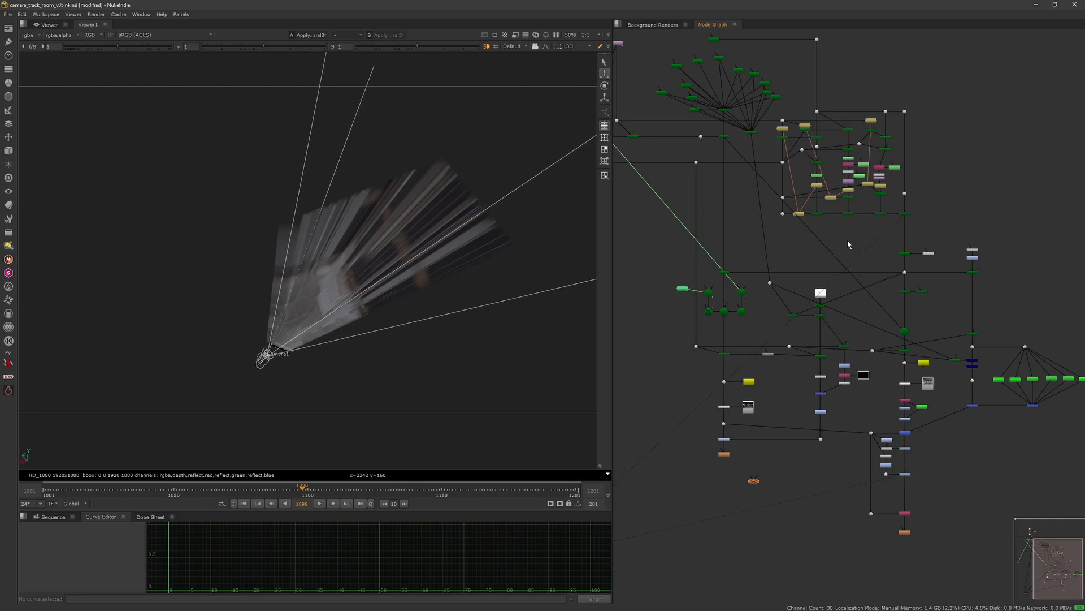
{"action": "scroll", "coordinate": [794, 152], "scroll_direction": "up", "scroll_amount": 2}
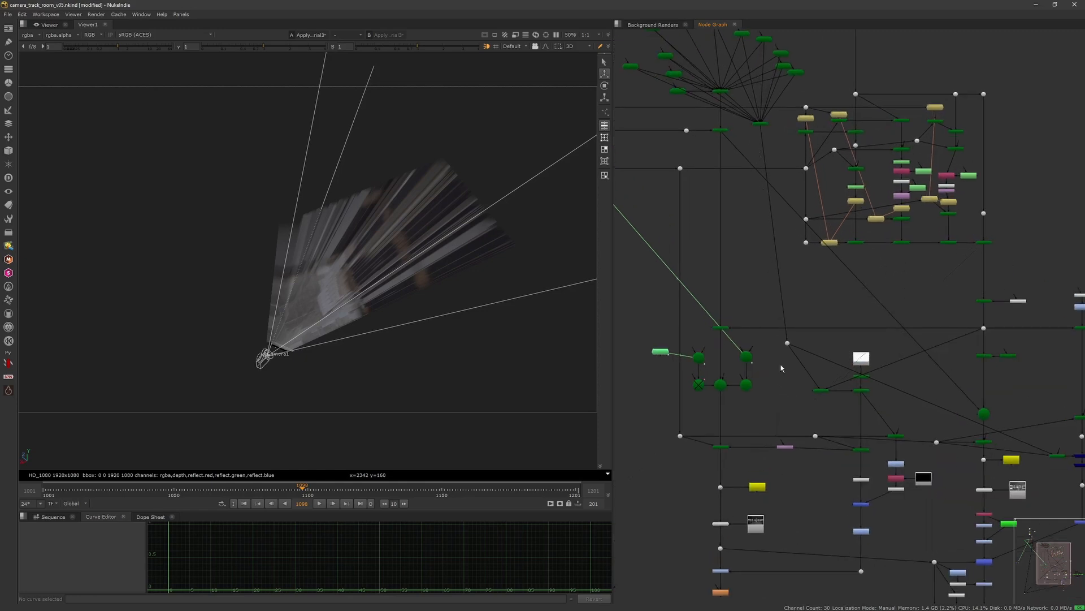
{"action": "left_click_drag", "start_coordinate": [787, 343], "coordinate": [773, 355]}
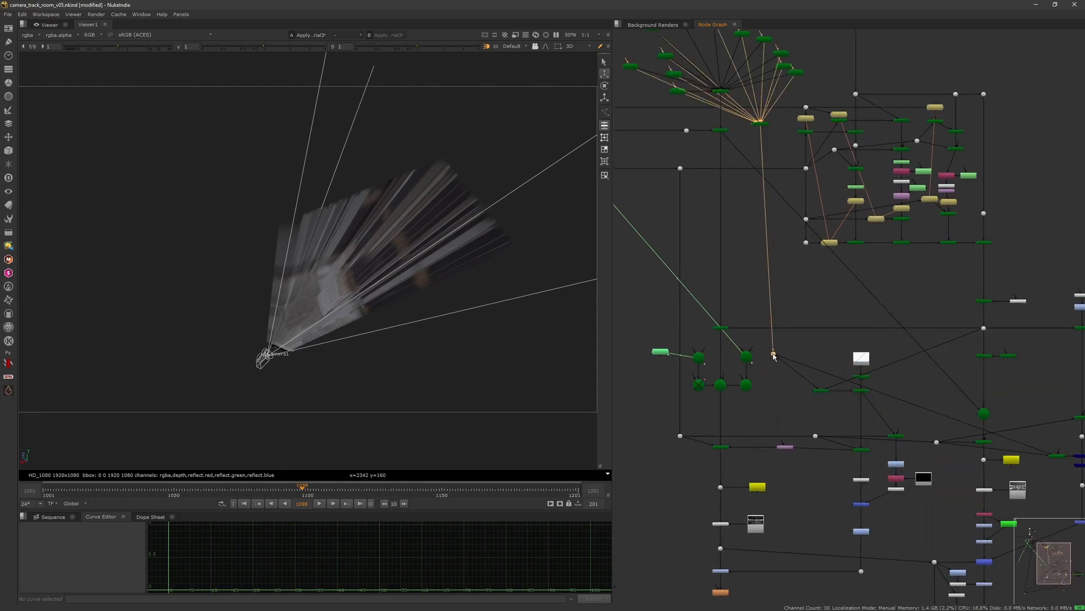
{"action": "left_click_drag", "start_coordinate": [762, 126], "coordinate": [775, 141]}
{"action": "left_click", "coordinate": [784, 153]}
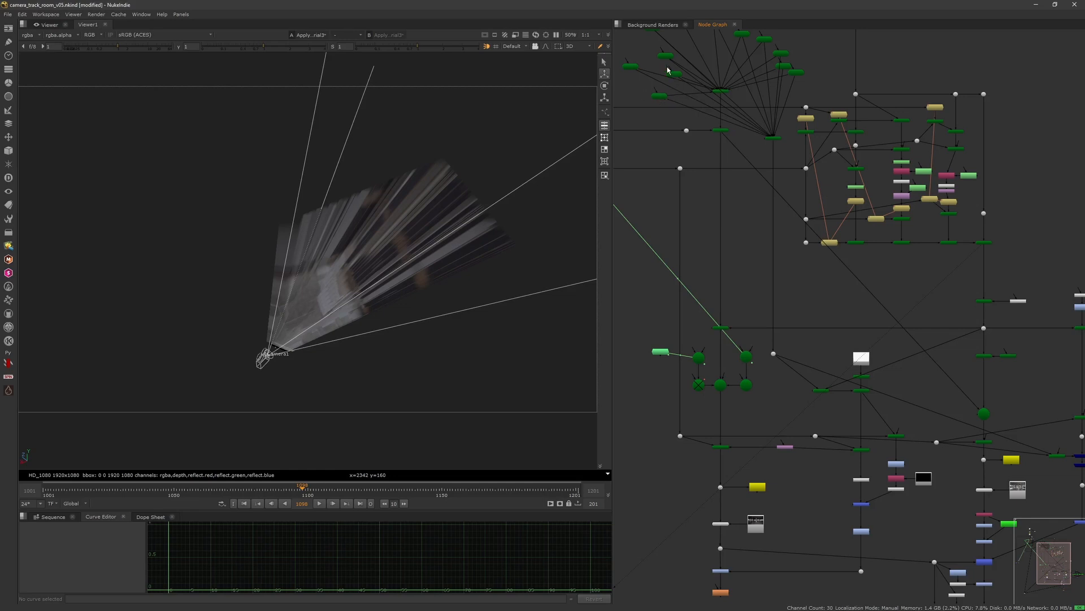
{"action": "middle_click_drag", "start_coordinate": [904, 252], "coordinate": [787, 230]}
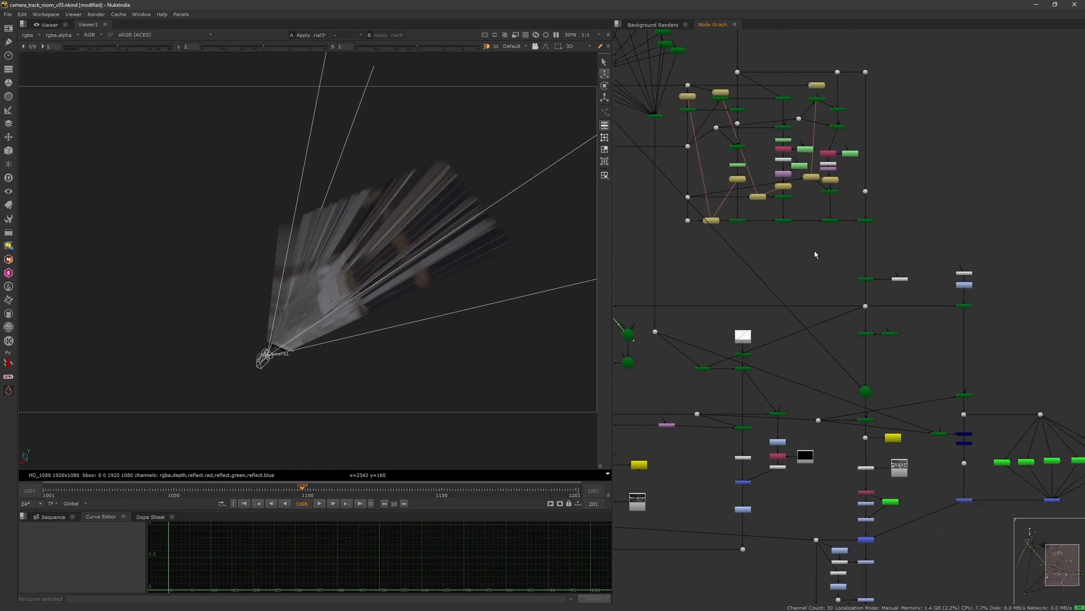
{"action": "scroll", "coordinate": [808, 255], "scroll_direction": "down", "scroll_amount": 3}
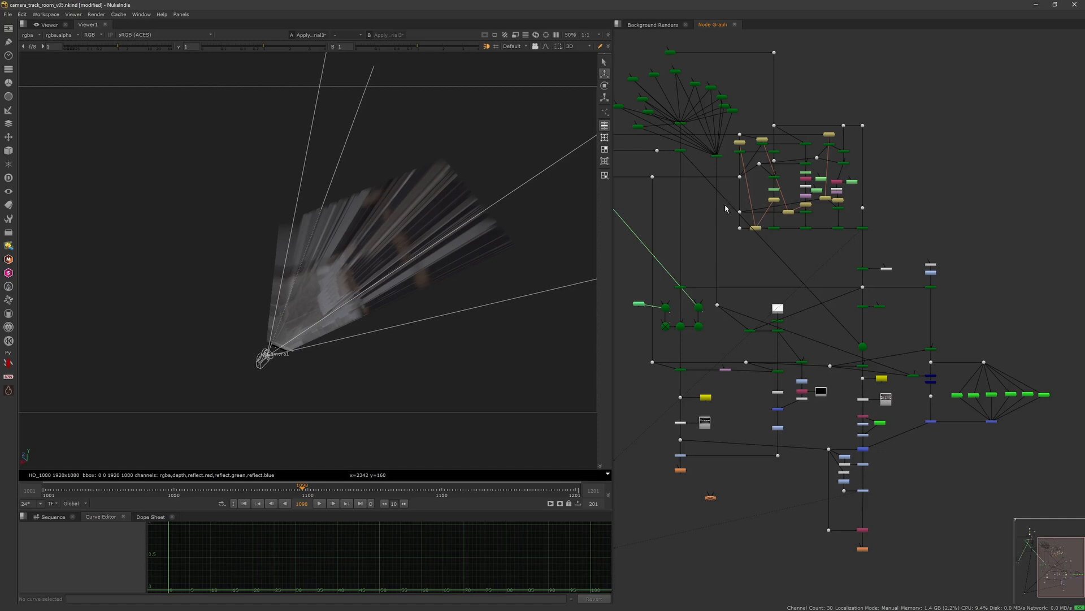
Step: View the card geometry node in the 3D viewer and orbit around the plane
{"action": "left_click", "coordinate": [717, 306]}
{"action": "key", "text": "1"}
{"action": "left_click_drag", "start_coordinate": [457, 351], "coordinate": [502, 342], "text": "ctrl"}
{"action": "left_click_drag", "start_coordinate": [679, 42], "coordinate": [661, 61]}
{"action": "key", "text": "1"}
{"action": "left_click_drag", "start_coordinate": [520, 286], "coordinate": [548, 372], "text": "ctrl"}
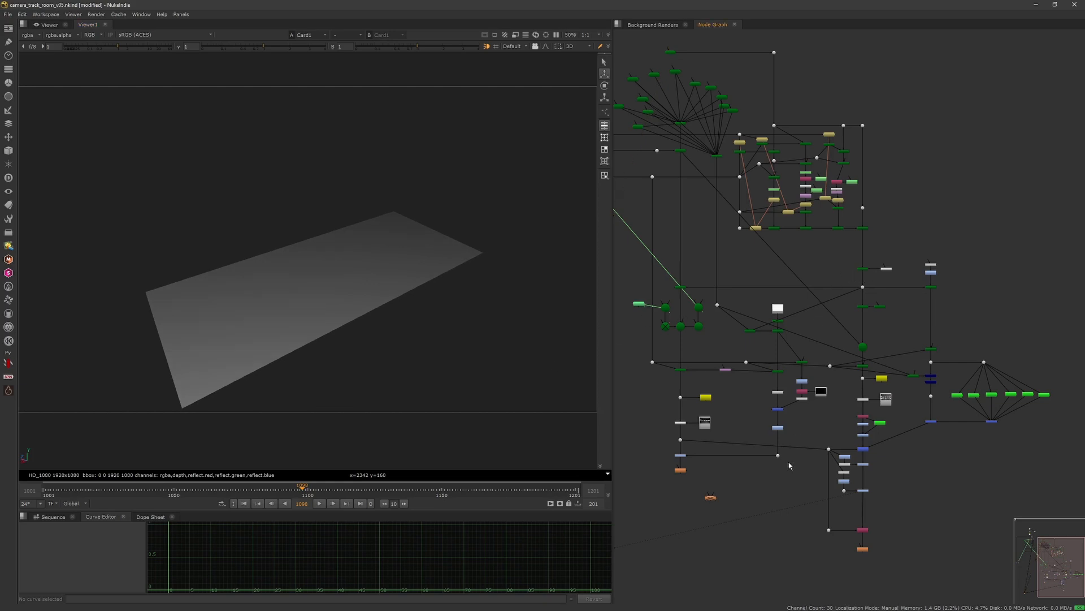
Step: Pan through the node graph and view the scene with the camera in the 3D viewer
{"action": "scroll", "coordinate": [805, 421], "scroll_direction": "up", "scroll_amount": 3}
{"action": "middle_click_drag", "start_coordinate": [806, 422], "coordinate": [797, 368]}
{"action": "middle_click_drag", "start_coordinate": [890, 251], "coordinate": [831, 312]}
{"action": "scroll", "coordinate": [831, 312], "scroll_direction": "down", "scroll_amount": 4}
{"action": "middle_click_drag", "start_coordinate": [826, 220], "coordinate": [831, 216]}
{"action": "left_click_drag", "start_coordinate": [833, 216], "coordinate": [856, 190]}
{"action": "key", "text": "1"}
{"action": "left_click_drag", "start_coordinate": [496, 323], "coordinate": [448, 327], "text": "ctrl"}
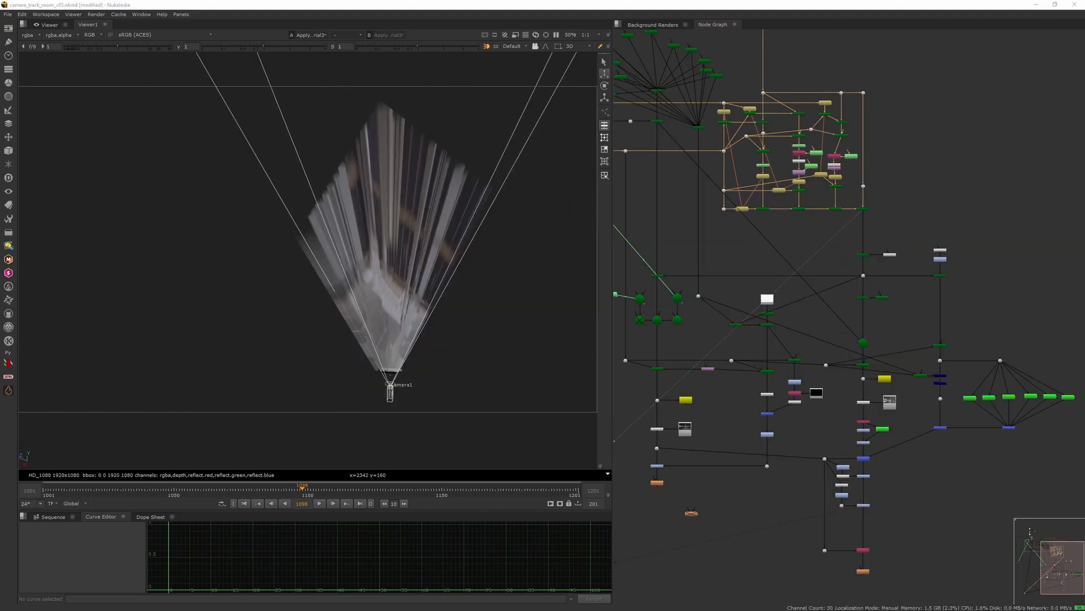
Step: Select the ground card node to highlight it and orbit the viewer around the camera projection
{"action": "left_click", "coordinate": [824, 239]}
{"action": "left_click_drag", "start_coordinate": [843, 243], "coordinate": [874, 206]}
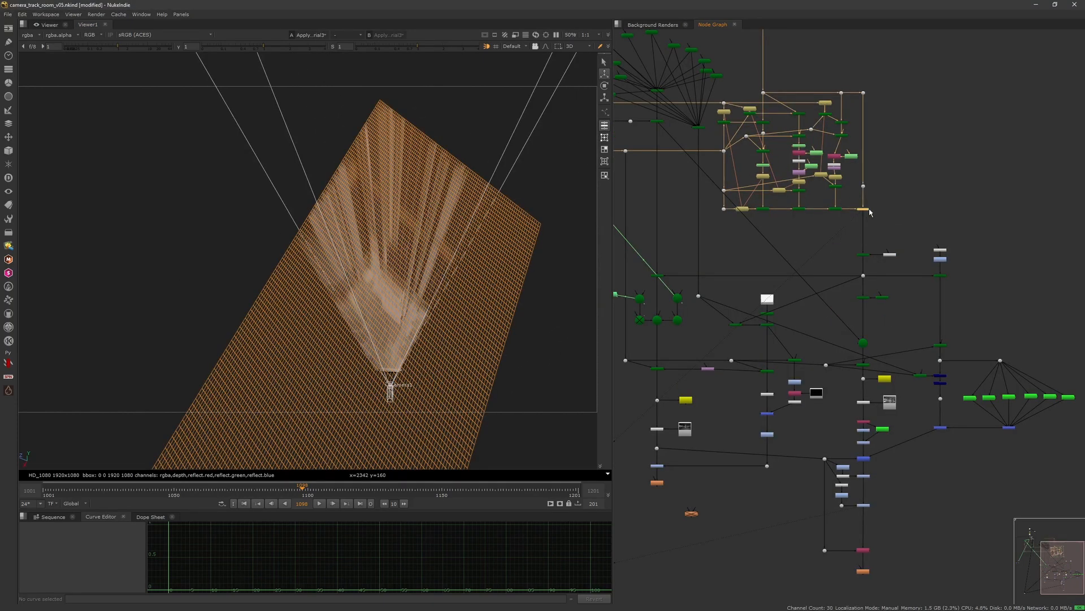
{"action": "left_click", "coordinate": [854, 232]}
{"action": "left_click_drag", "start_coordinate": [538, 296], "coordinate": [456, 315], "text": "ctrl"}
{"action": "middle_click_drag", "start_coordinate": [850, 293], "coordinate": [835, 228]}
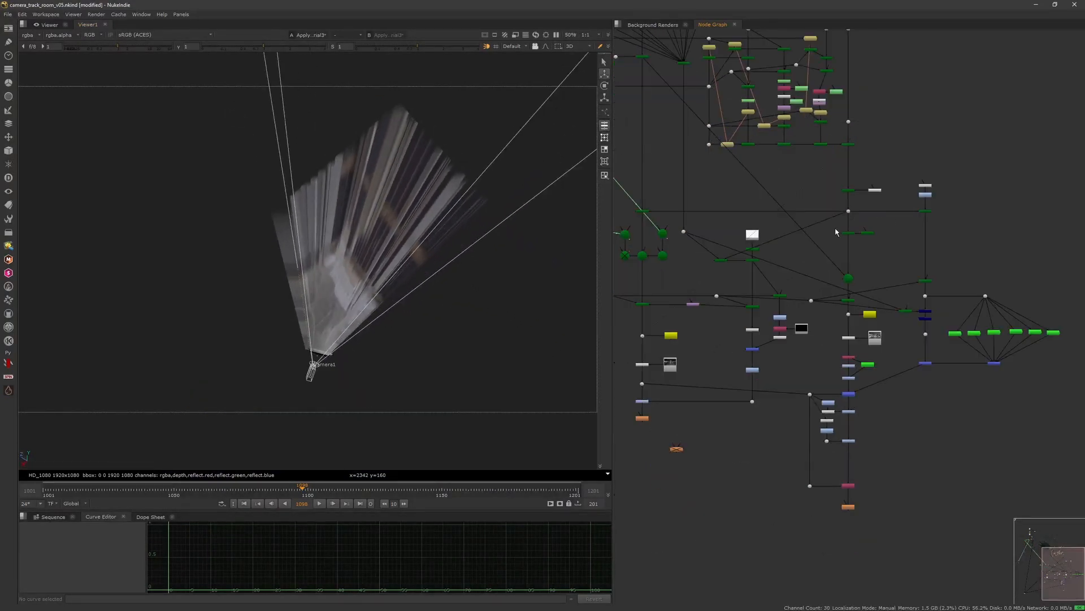
{"action": "left_click_drag", "start_coordinate": [490, 265], "coordinate": [451, 310], "text": "ctrl"}
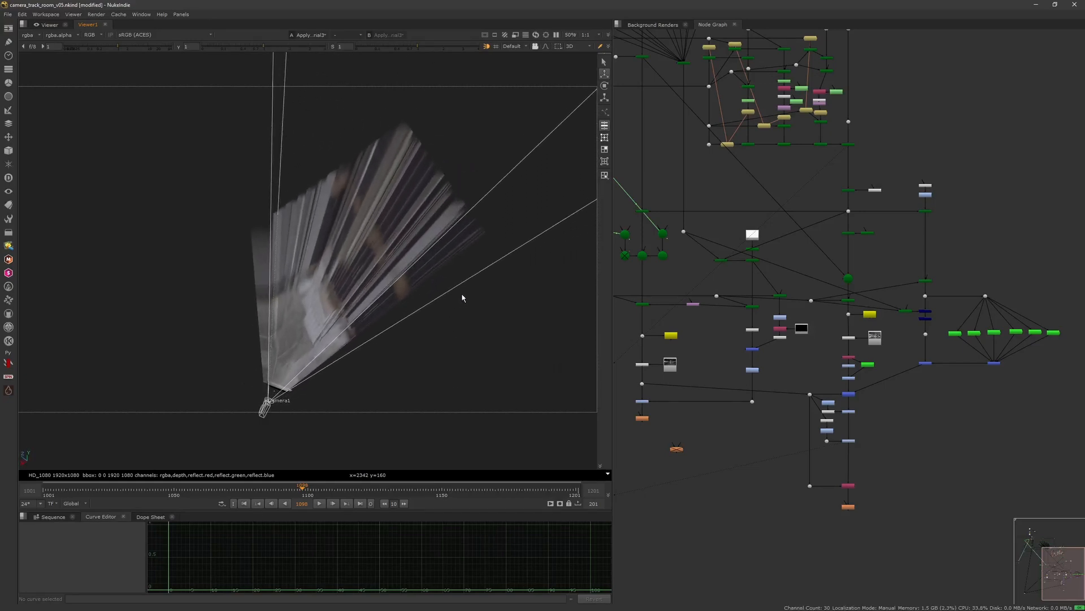
{"action": "left_click_drag", "start_coordinate": [422, 315], "coordinate": [404, 330], "text": "ctrl"}
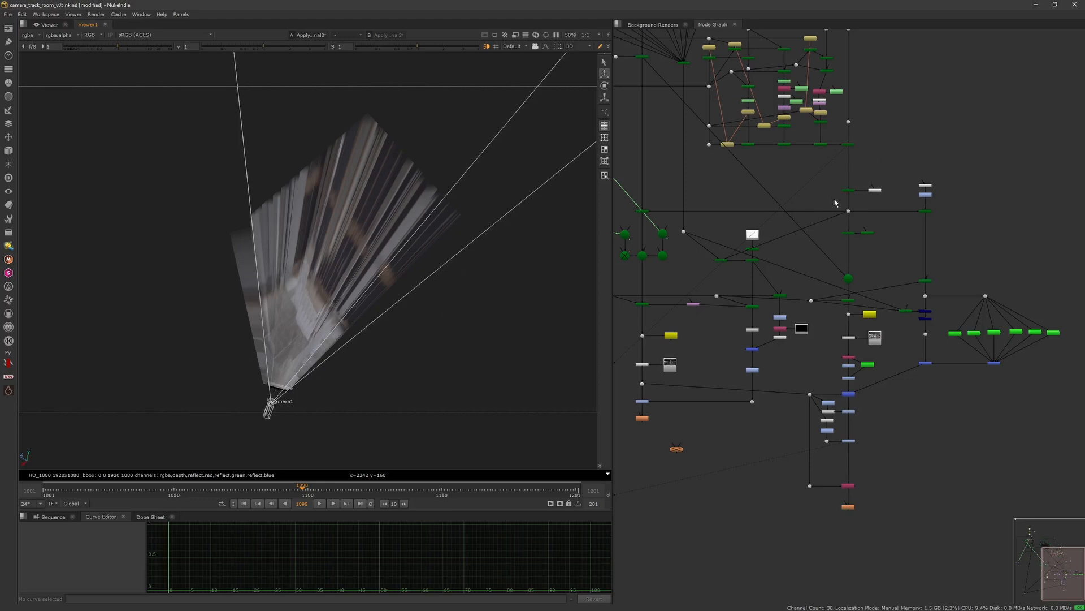
Step: Zoom into the Noise1 and DisplaceGeo1 nodes and view each of them in the viewer
{"action": "middle_click_drag", "start_coordinate": [834, 205], "coordinate": [818, 203]}
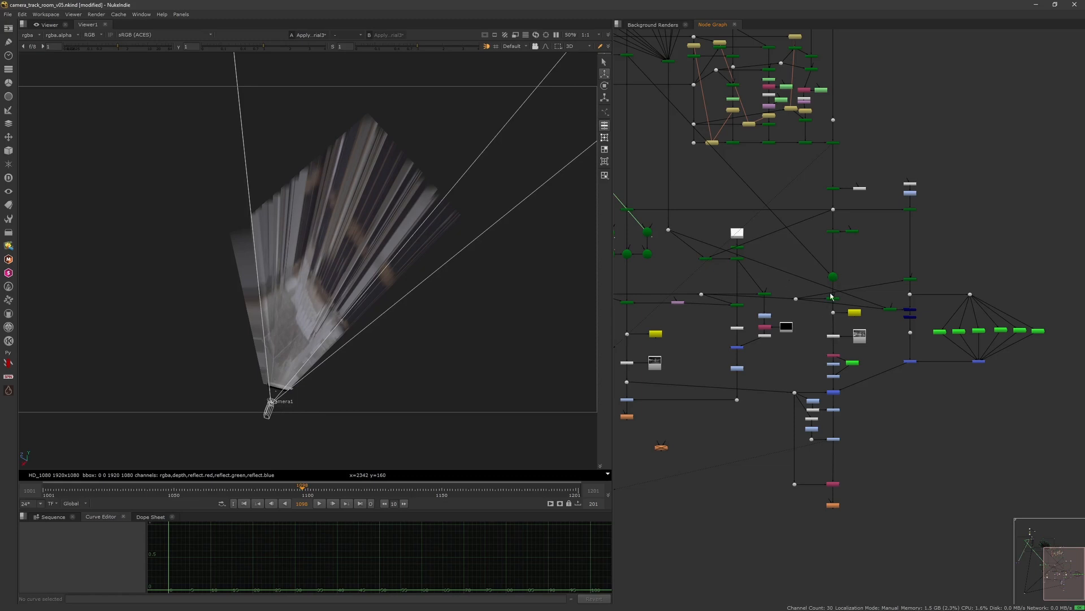
{"action": "scroll", "coordinate": [824, 231], "scroll_direction": "up", "scroll_amount": 8}
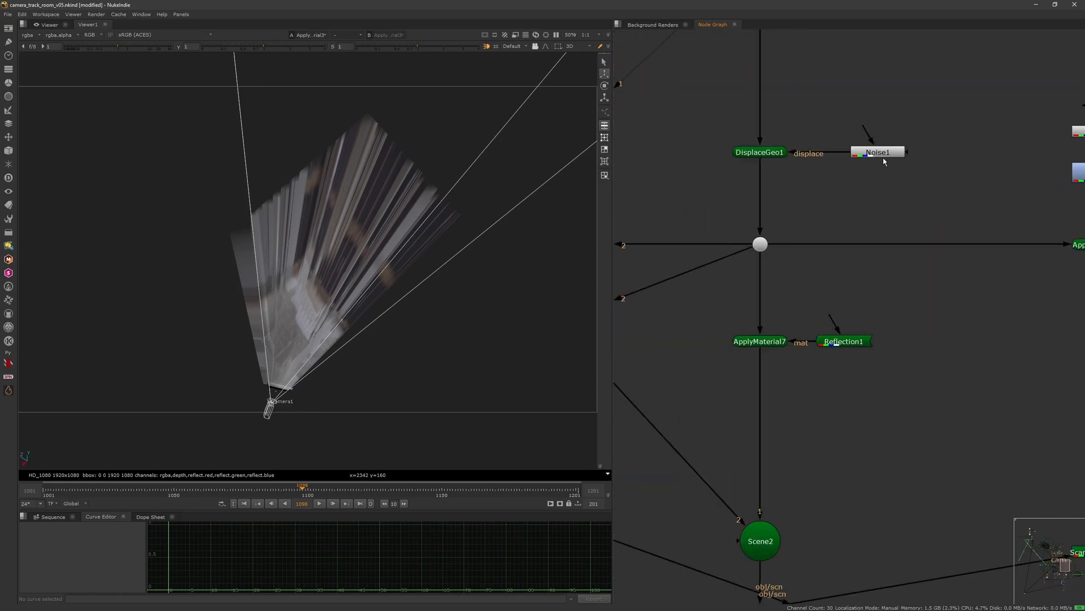
{"action": "key", "text": "1"}
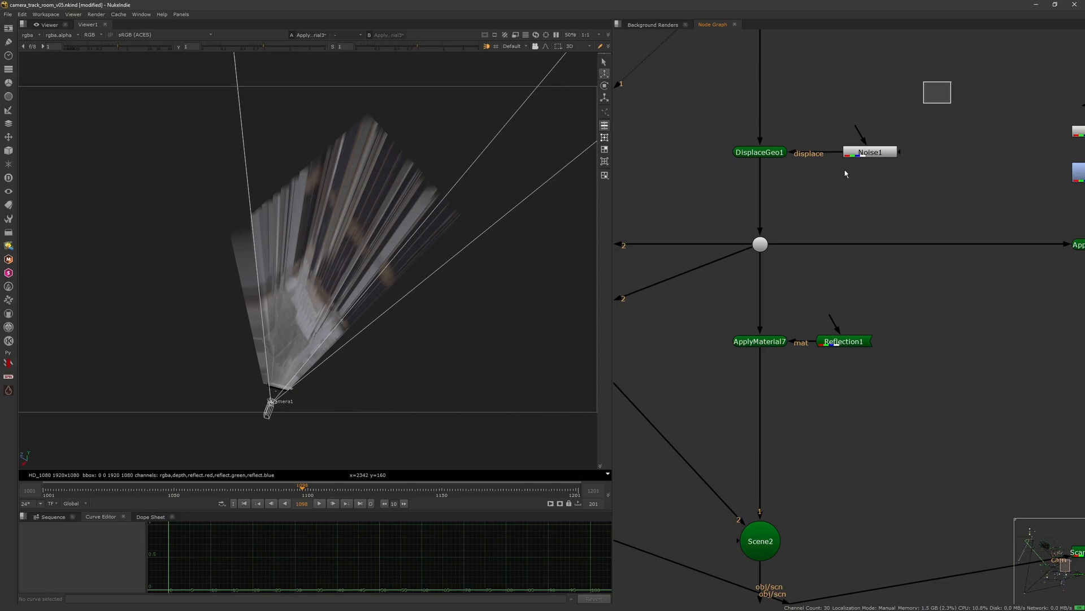
{"action": "scroll", "coordinate": [831, 198], "scroll_direction": "down", "scroll_amount": 3}
{"action": "middle_click_drag", "start_coordinate": [832, 198], "coordinate": [859, 212]}
{"action": "left_click_drag", "start_coordinate": [780, 198], "coordinate": [835, 148]}
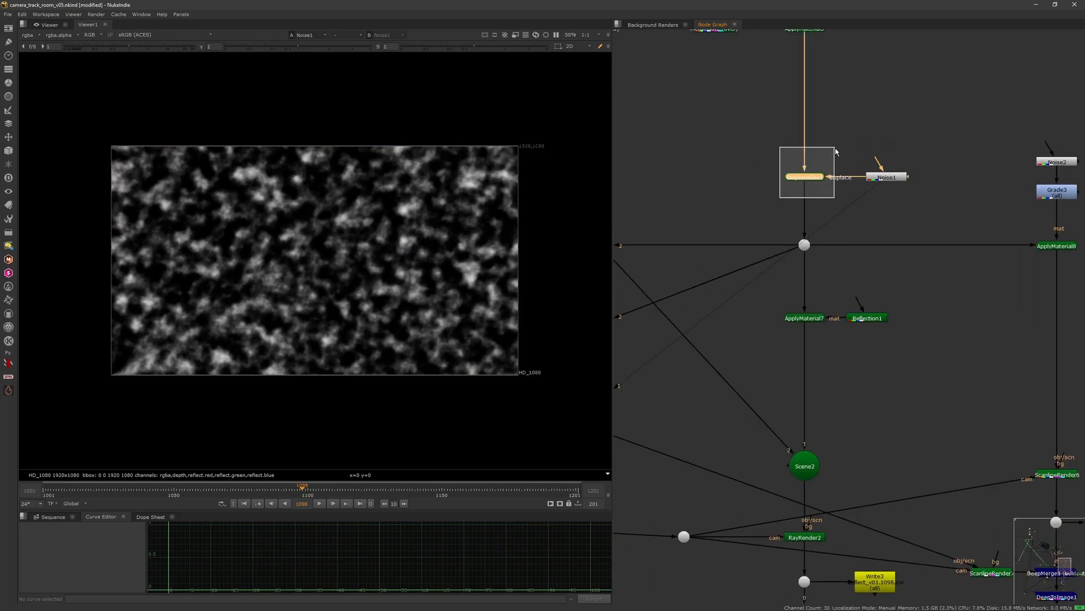
{"action": "key", "text": "1"}
{"action": "left_click_drag", "start_coordinate": [484, 287], "coordinate": [423, 317], "text": "ctrl"}
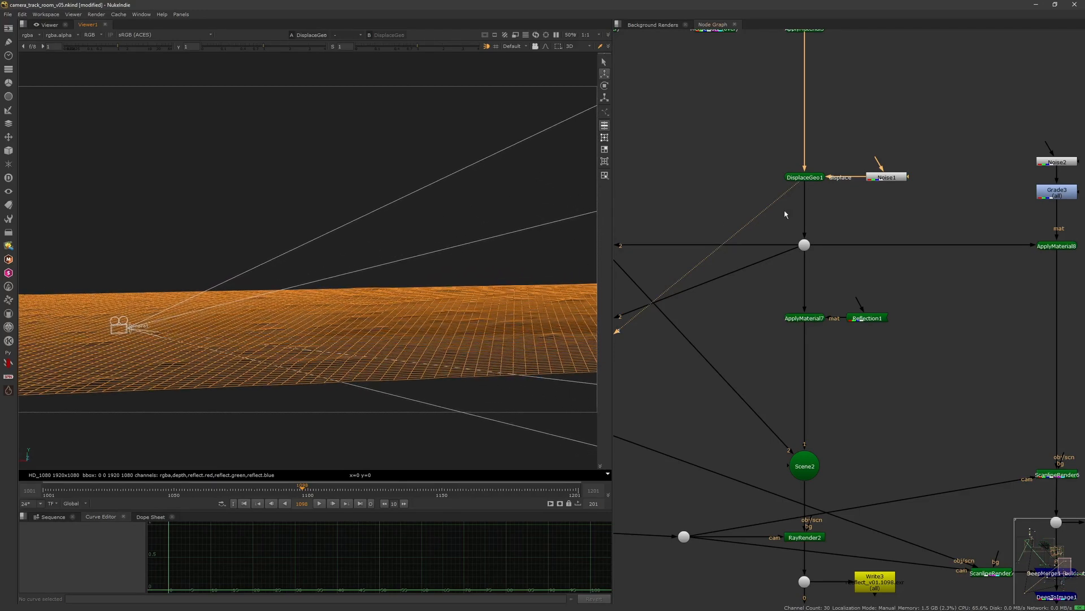
Step: Open the DisplaceGeo1 properties to inspect its scale setting while orbiting the displaced plane
{"action": "double_click", "coordinate": [809, 178]}
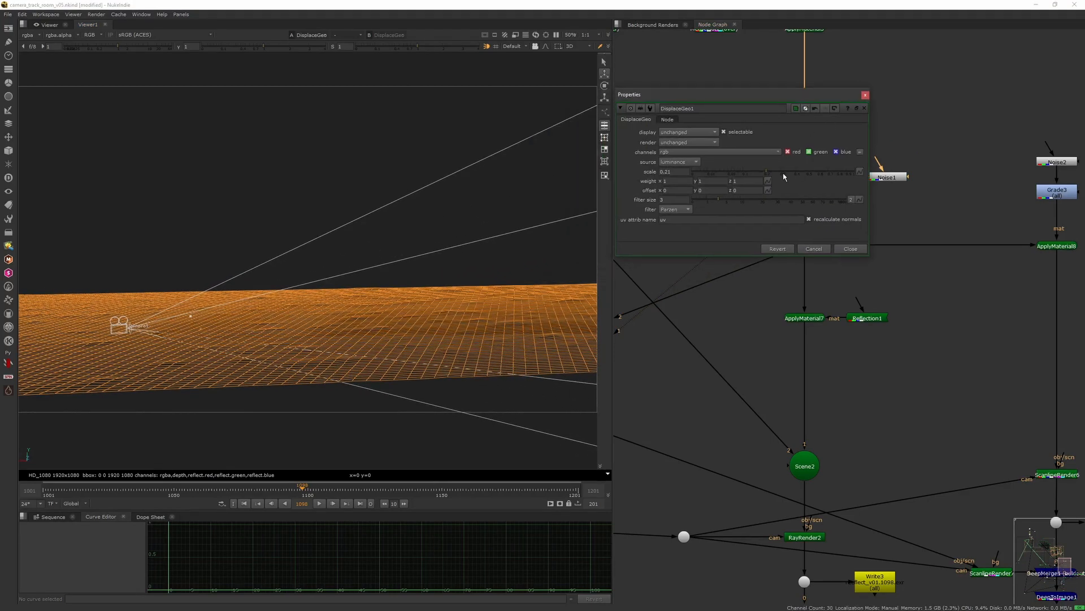
{"action": "mouse_move", "coordinate": [772, 172]}
{"action": "left_mouse_down"}
{"action": "mouse_move", "coordinate": [836, 178]}
{"action": "mouse_move", "coordinate": [771, 175]}
{"action": "left_mouse_up"}
{"action": "left_click_drag", "start_coordinate": [473, 269], "coordinate": [490, 354], "text": "ctrl"}
{"action": "left_click", "coordinate": [850, 249]}
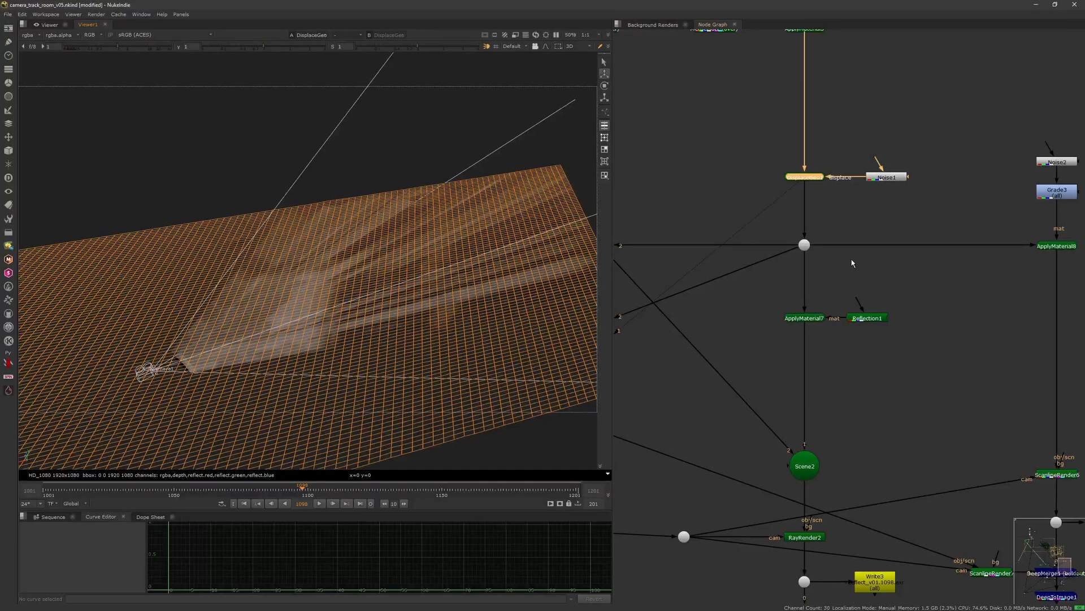
Step: View the material-applied displaced ground plane downstream of DisplaceGeo1 in the viewer
{"action": "scroll", "coordinate": [837, 283], "scroll_direction": "down", "scroll_amount": 2}
{"action": "left_click", "coordinate": [802, 211]}
{"action": "key", "text": "1"}
{"action": "left_click_drag", "start_coordinate": [767, 288], "coordinate": [826, 251]}
{"action": "key", "text": "1"}
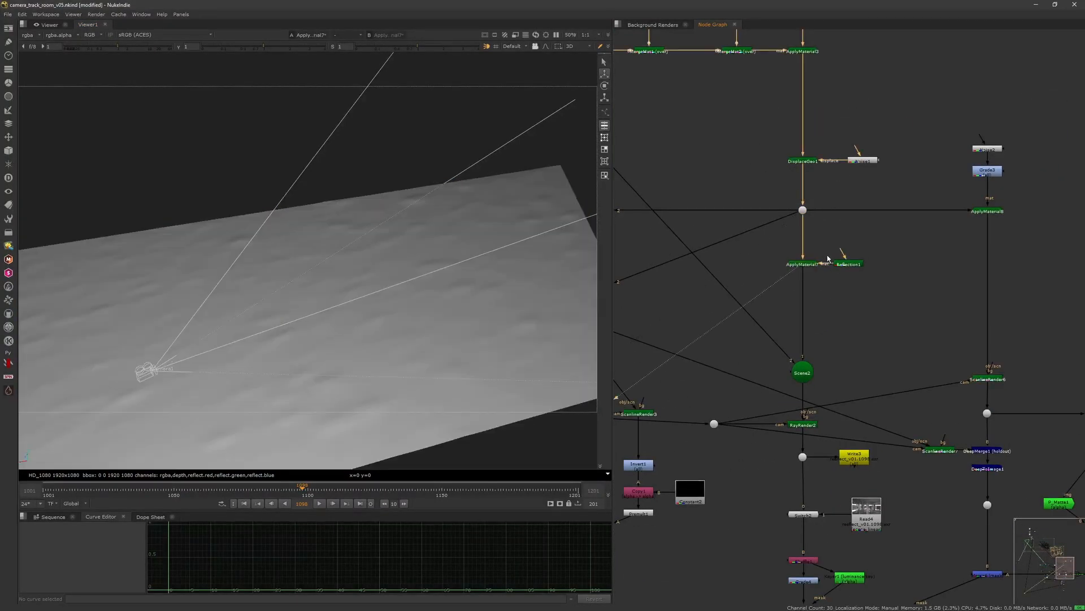
{"action": "left_click", "coordinate": [826, 306]}
{"action": "scroll", "coordinate": [799, 226], "scroll_direction": "down", "scroll_amount": 5}
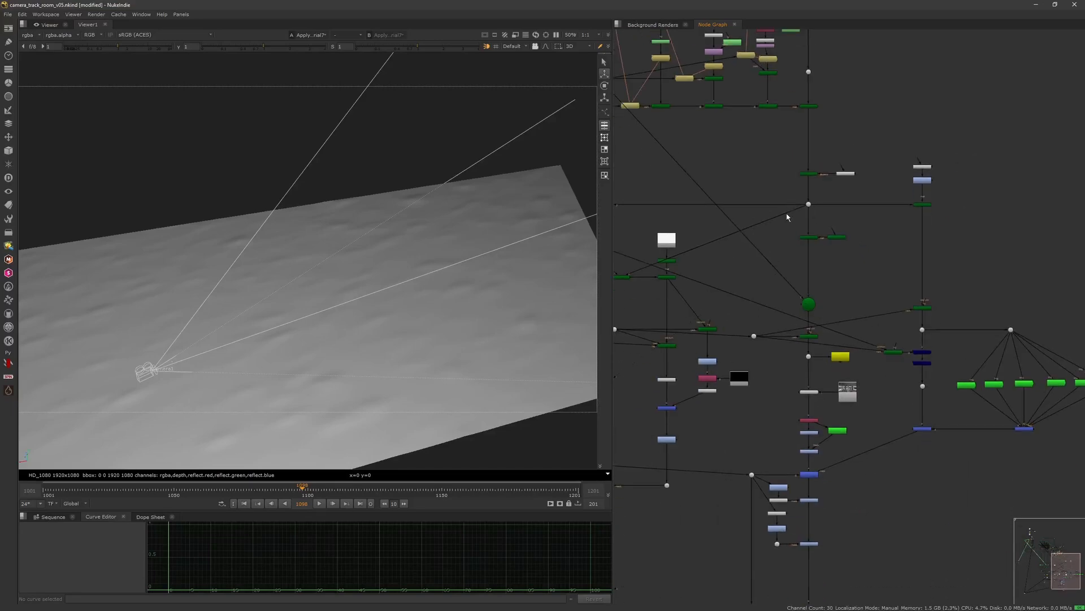
Step: Navigate down the graph and view the Switch2 output of the rendered plate
{"action": "scroll", "coordinate": [785, 212], "scroll_direction": "up", "scroll_amount": 5}
{"action": "left_click", "coordinate": [815, 225]}
{"action": "key", "text": "1"}
{"action": "left_click_drag", "start_coordinate": [414, 333], "coordinate": [507, 322], "text": "ctrl"}
{"action": "middle_click_drag", "start_coordinate": [751, 305], "coordinate": [735, 223]}
{"action": "left_click_drag", "start_coordinate": [756, 297], "coordinate": [823, 261]}
{"action": "key", "text": "1"}
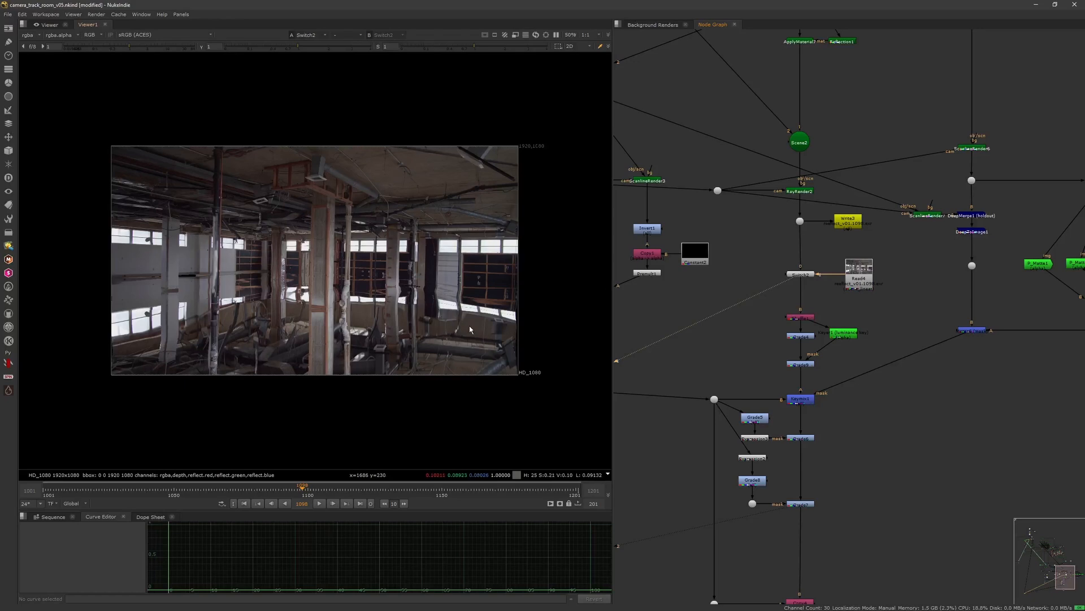
Step: Scrub and play the timeline to review the reflection comp across the shot
{"action": "left_click", "coordinate": [245, 503]}
{"action": "left_click_drag", "start_coordinate": [305, 491], "coordinate": [345, 492]}
{"action": "left_click", "coordinate": [251, 503]}
{"action": "scroll", "coordinate": [368, 395], "scroll_direction": "up", "scroll_amount": 2}
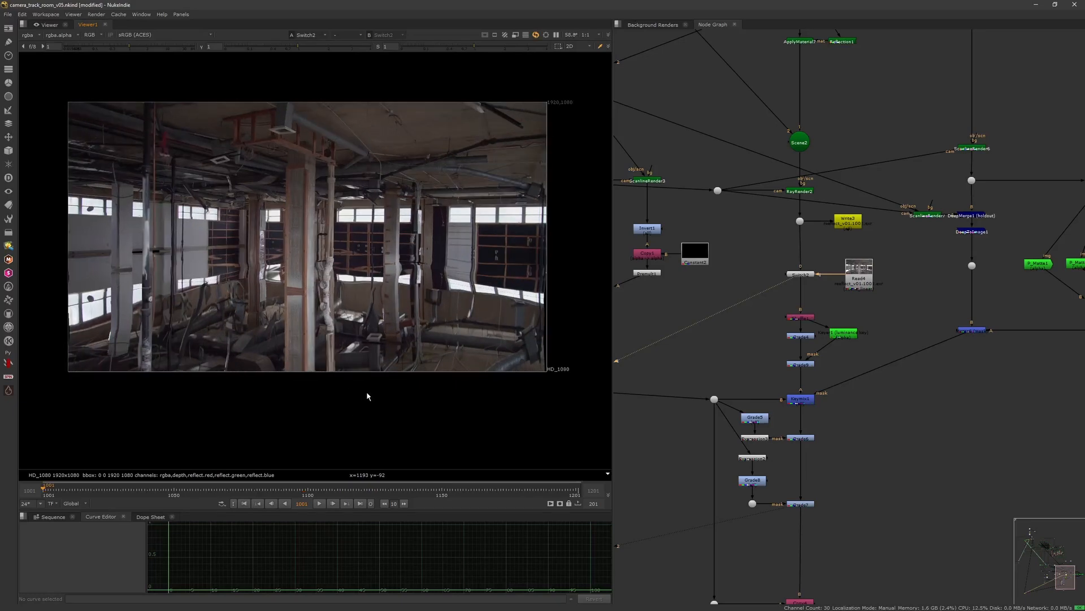
{"action": "left_click", "coordinate": [332, 503]}
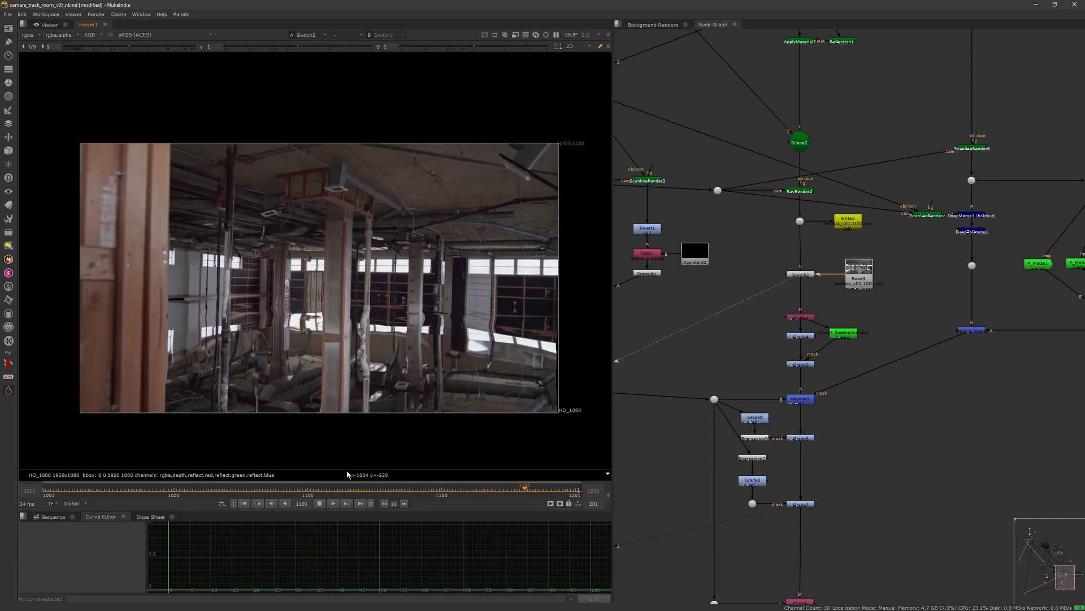
{"action": "left_click", "coordinate": [320, 503]}
Step: Navigate the node graph around the Reflection1 shader, Write3 and Read4 nodes and view Read4
{"action": "middle_click_drag", "start_coordinate": [909, 296], "coordinate": [847, 288]}
{"action": "scroll", "coordinate": [847, 288], "scroll_direction": "down", "scroll_amount": 2}
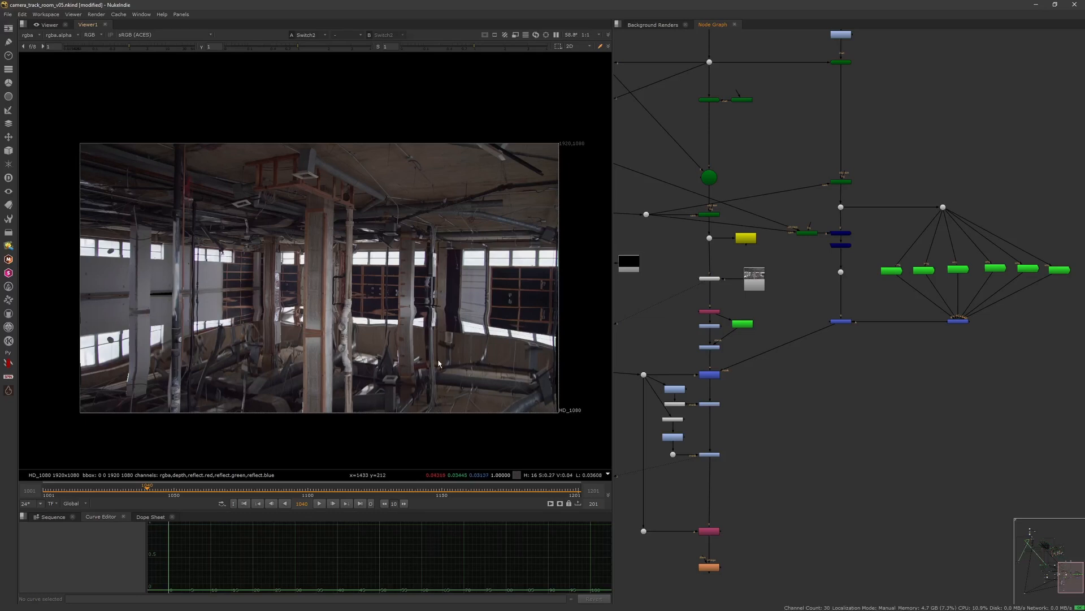
{"action": "mouse_move", "coordinate": [750, 237]}
{"action": "left_mouse_down"}
{"action": "mouse_move", "coordinate": [714, 241]}
{"action": "mouse_move", "coordinate": [756, 248]}
{"action": "left_mouse_up"}
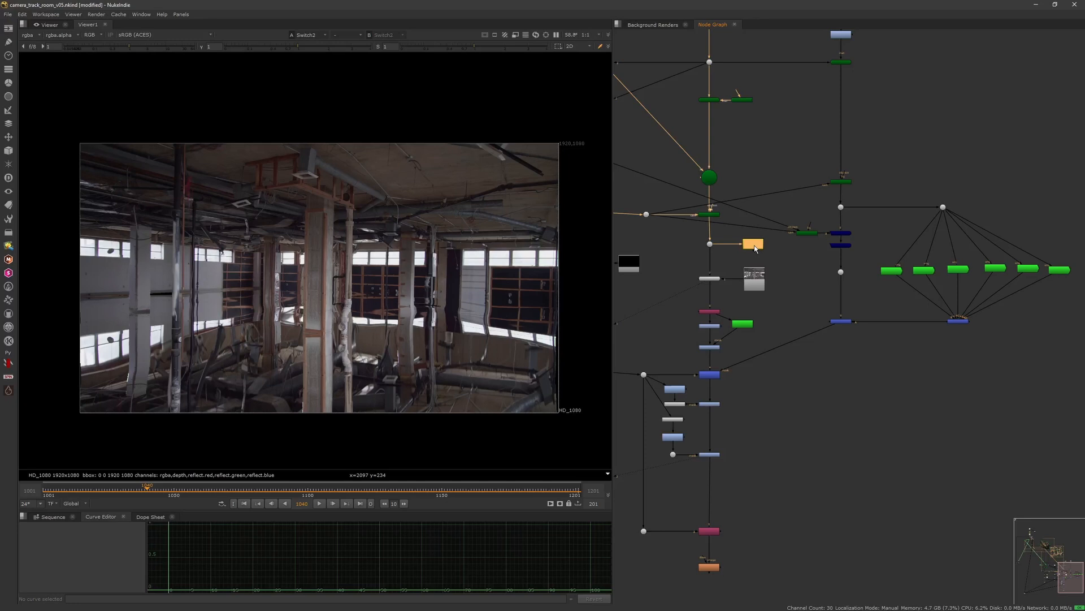
{"action": "left_click", "coordinate": [710, 278]}
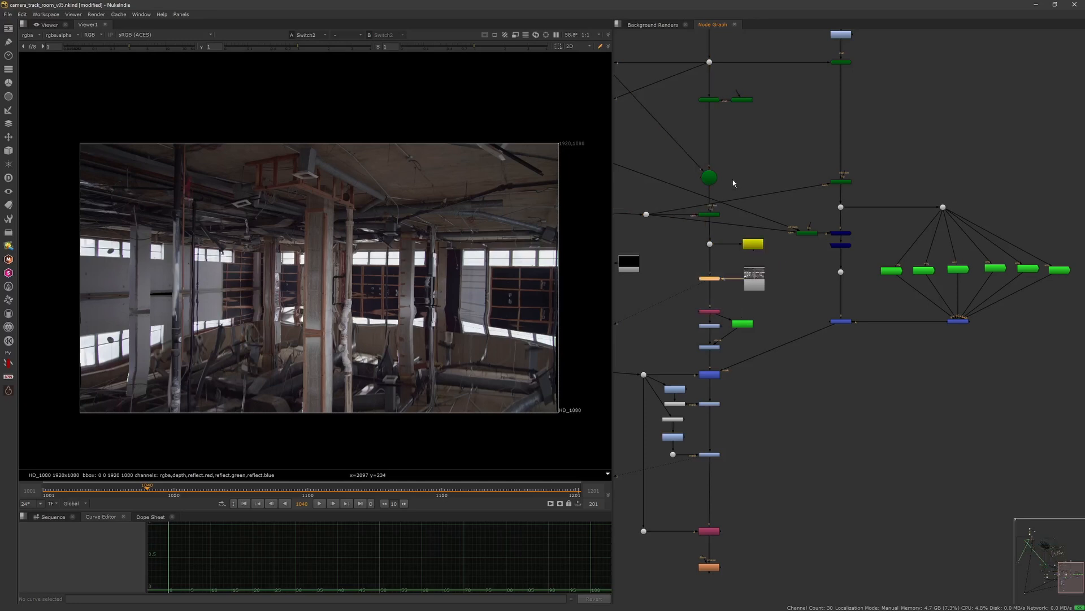
{"action": "middle_click_drag", "start_coordinate": [739, 98], "coordinate": [756, 201]}
{"action": "scroll", "coordinate": [710, 191], "scroll_direction": "up", "scroll_amount": 4}
{"action": "left_click_drag", "start_coordinate": [780, 284], "coordinate": [930, 178]}
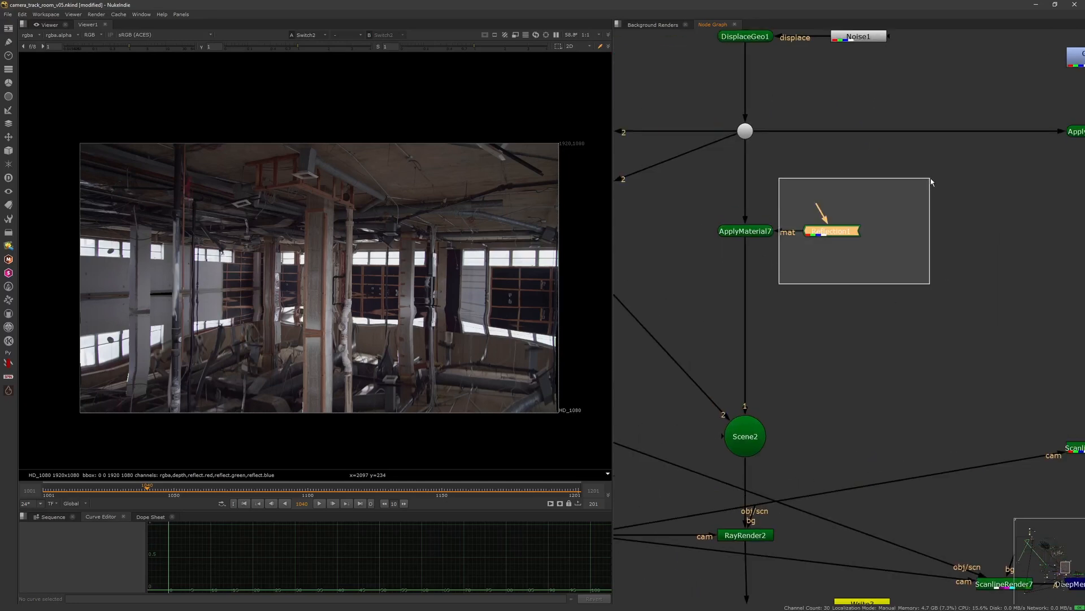
{"action": "scroll", "coordinate": [930, 178], "scroll_direction": "down", "scroll_amount": 9}
{"action": "scroll", "coordinate": [799, 263], "scroll_direction": "up", "scroll_amount": 3}
{"action": "scroll", "coordinate": [798, 268], "scroll_direction": "up", "scroll_amount": 3}
{"action": "left_click", "coordinate": [793, 302]}
{"action": "key", "text": "1"}
{"action": "scroll", "coordinate": [776, 340], "scroll_direction": "up", "scroll_amount": 3}
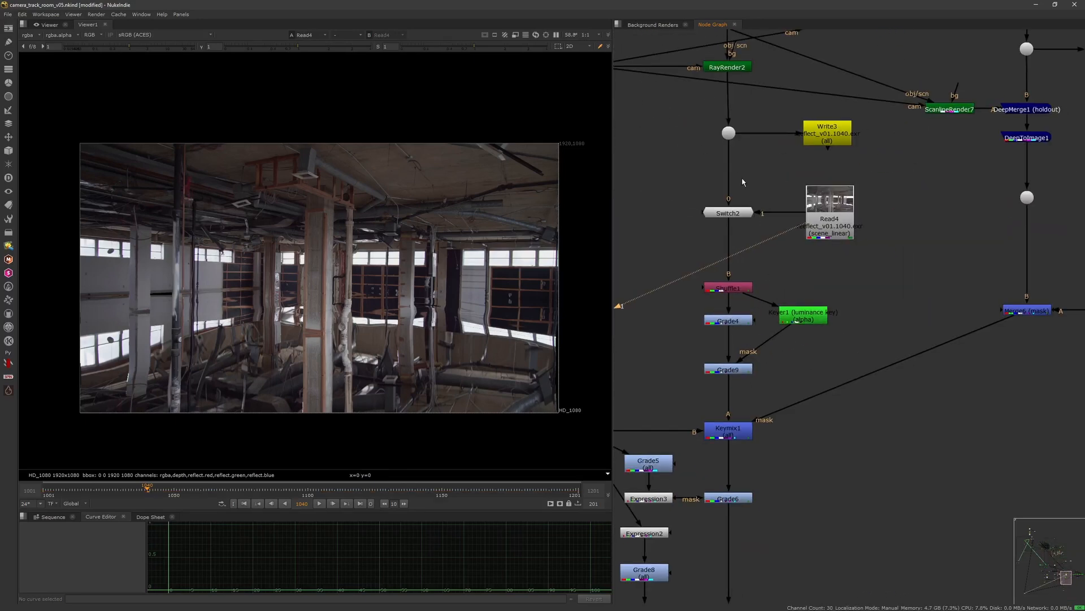
Step: Open the RayRender2 properties and inspect its AOVs tab with the reflection output
{"action": "middle_click_drag", "start_coordinate": [743, 182], "coordinate": [770, 316]}
{"action": "left_click", "coordinate": [754, 202]}
{"action": "key", "text": "Return"}
{"action": "left_click", "coordinate": [553, 168]}
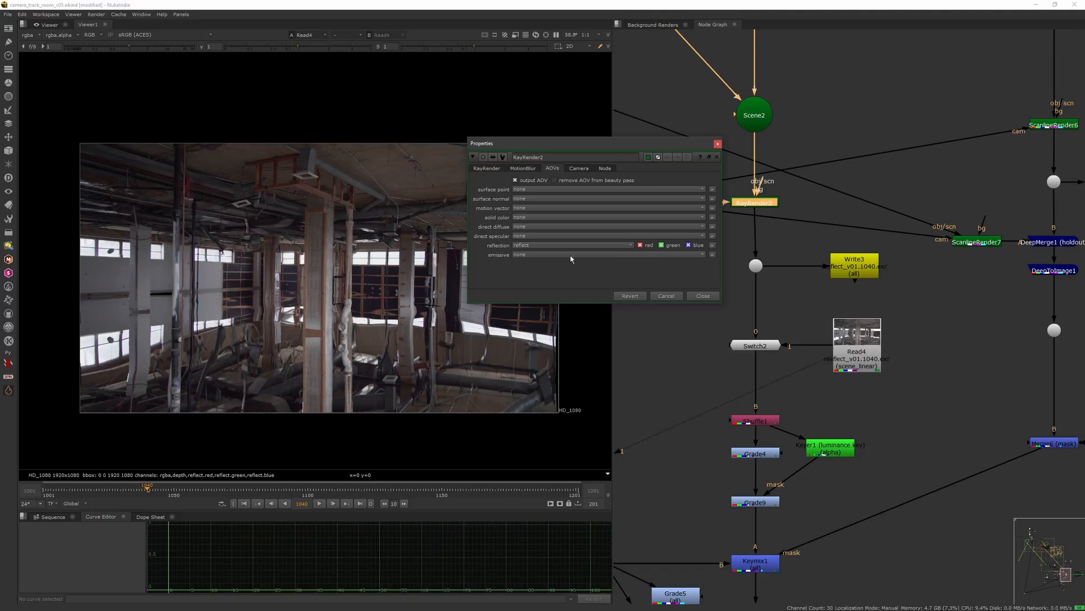
{"action": "left_click", "coordinate": [703, 296]}
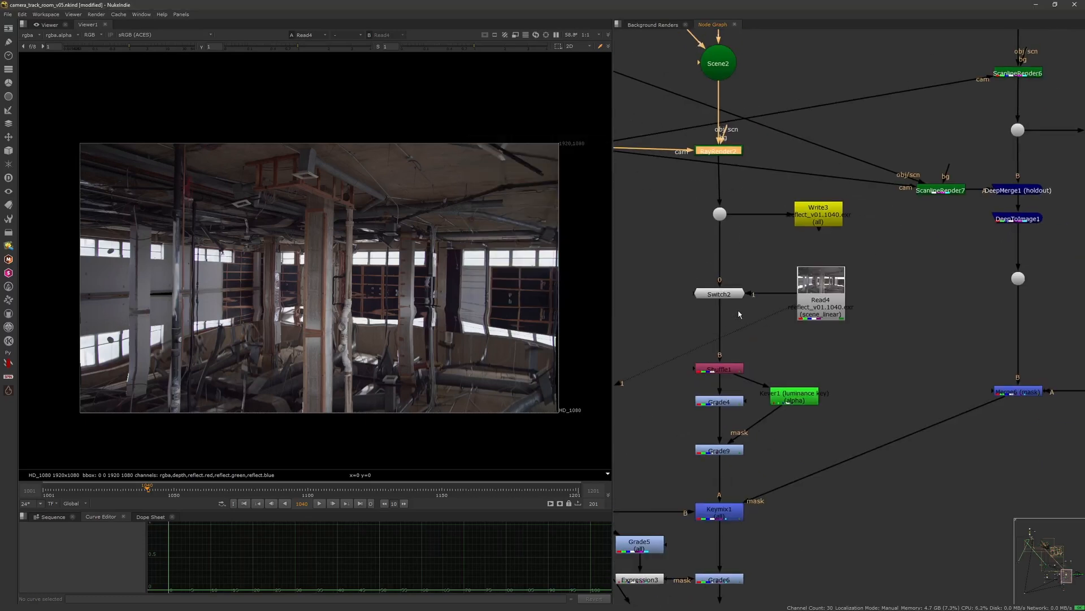
Step: View the Switch2 output and open the Shuffle1 properties to inspect the reflect layer mapping
{"action": "left_click", "coordinate": [736, 294]}
{"action": "key", "text": "1"}
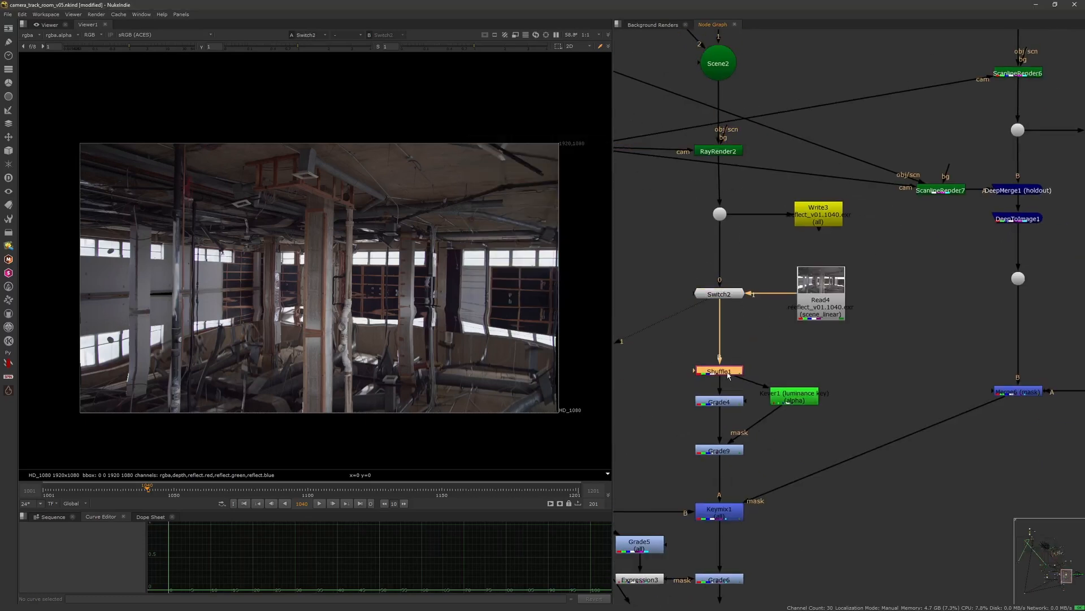
{"action": "double_click", "coordinate": [729, 377]}
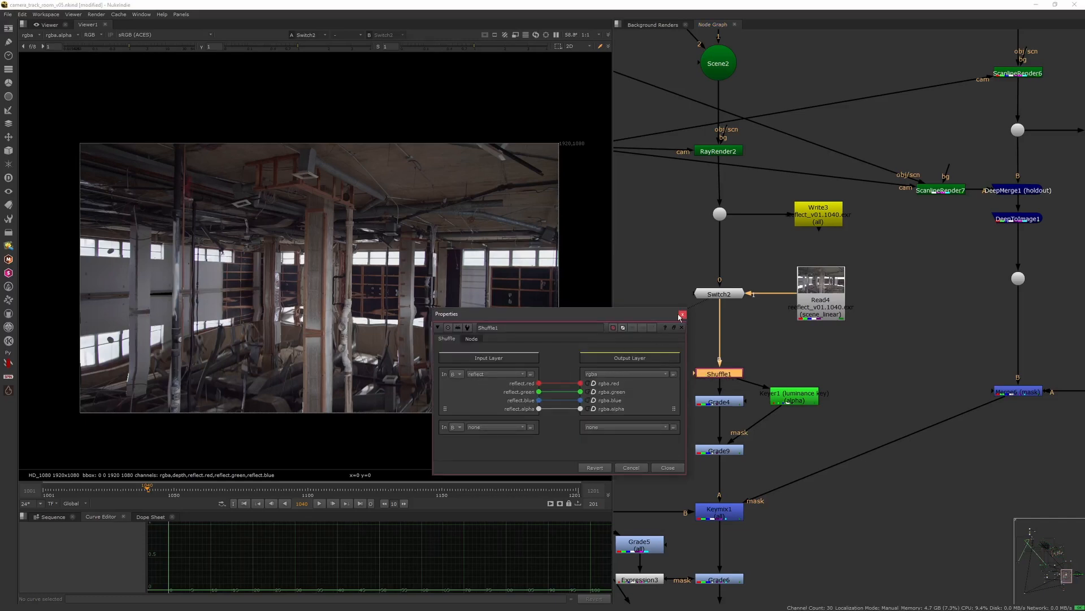
Step: Close the Shuffle1 properties and view the Shuffle1 output of the reflection branch
{"action": "left_click", "coordinate": [683, 314]}
{"action": "left_click_drag", "start_coordinate": [679, 334], "coordinate": [752, 391]}
{"action": "key", "text": "1"}
{"action": "middle_click_drag", "start_coordinate": [745, 392], "coordinate": [738, 307]}
{"action": "left_click", "coordinate": [792, 365]}
{"action": "scroll", "coordinate": [760, 350], "scroll_direction": "down", "scroll_amount": 3}
{"action": "middle_click_drag", "start_coordinate": [745, 343], "coordinate": [755, 316]}
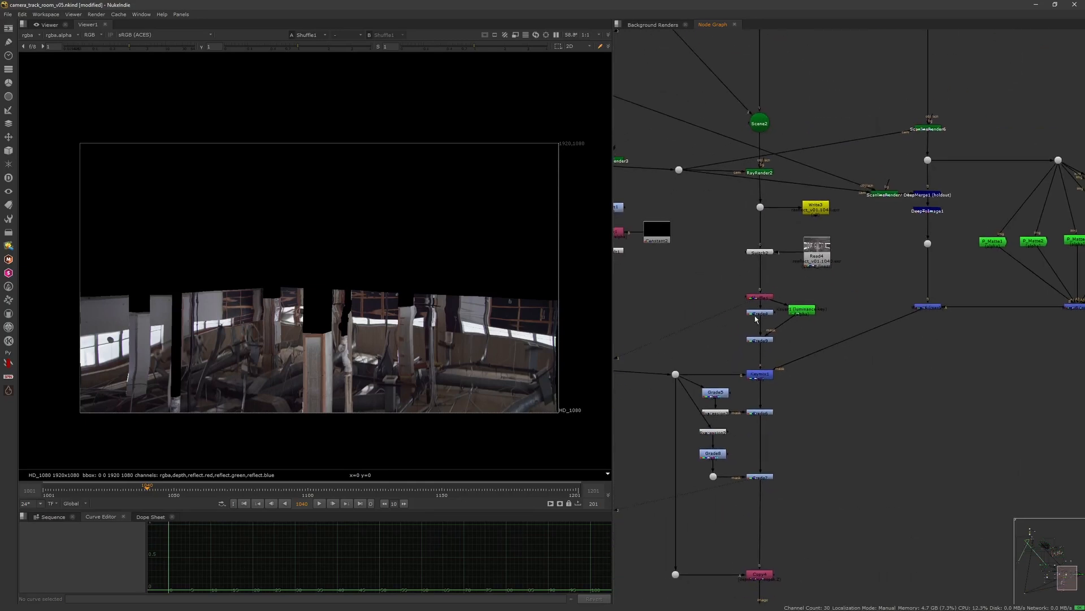
Step: View the Grade4 and Grade9 outputs below Shuffle1 and select the Keyer1 node
{"action": "scroll", "coordinate": [756, 320], "scroll_direction": "up", "scroll_amount": 2}
{"action": "left_click", "coordinate": [767, 315]}
{"action": "key", "text": "1"}
{"action": "left_click", "coordinate": [758, 347]}
{"action": "key", "text": "1"}
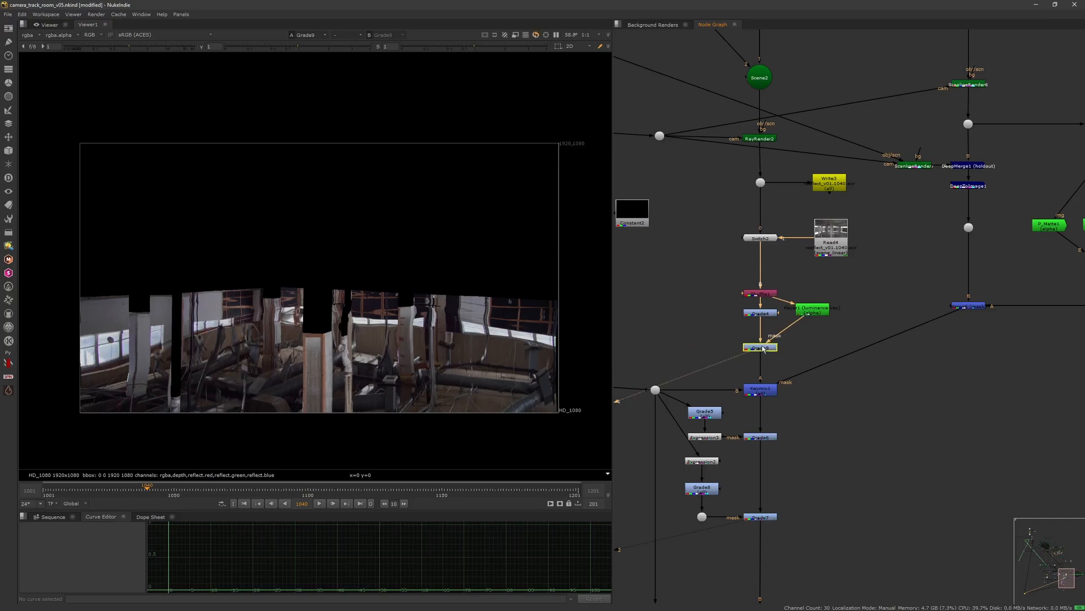
{"action": "left_click", "coordinate": [808, 310]}
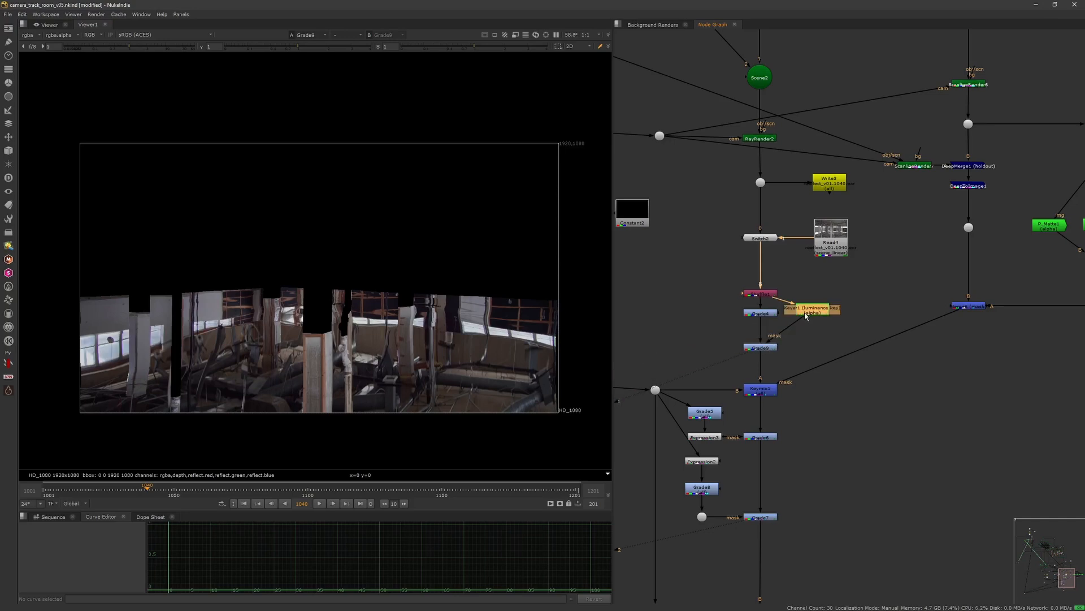
{"action": "left_click", "coordinate": [789, 341]}
{"action": "scroll", "coordinate": [792, 333], "scroll_direction": "down", "scroll_amount": 4}
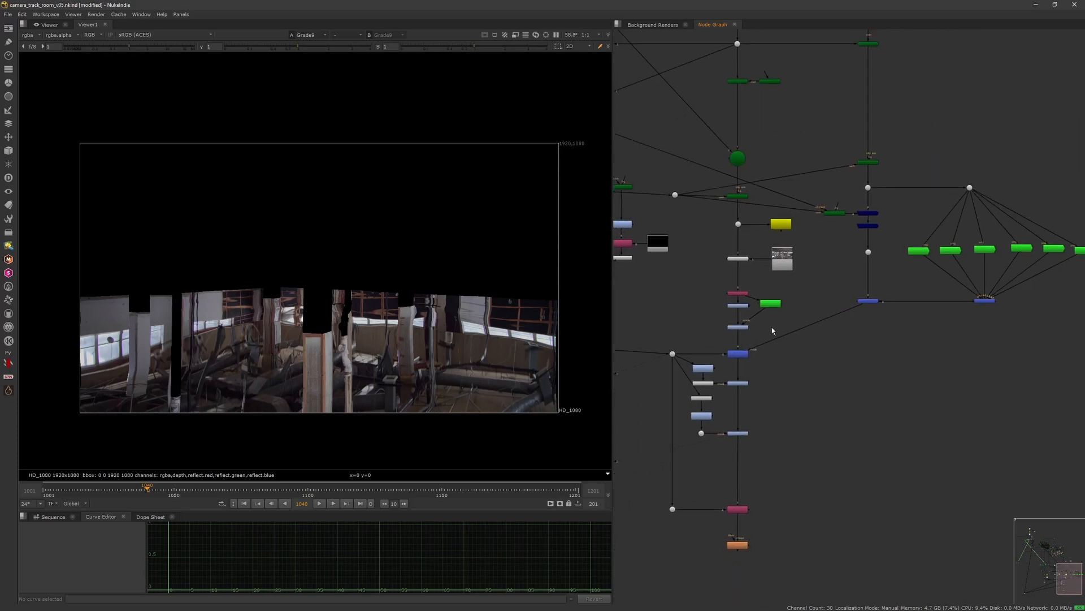
Step: View the noise ground node upstream and then the displaced ground geometry, orbiting the 3D viewer around it
{"action": "middle_click_drag", "start_coordinate": [872, 244], "coordinate": [803, 290]}
{"action": "left_click", "coordinate": [801, 218]}
{"action": "key", "text": "1"}
{"action": "scroll", "coordinate": [797, 247], "scroll_direction": "down", "scroll_amount": 6}
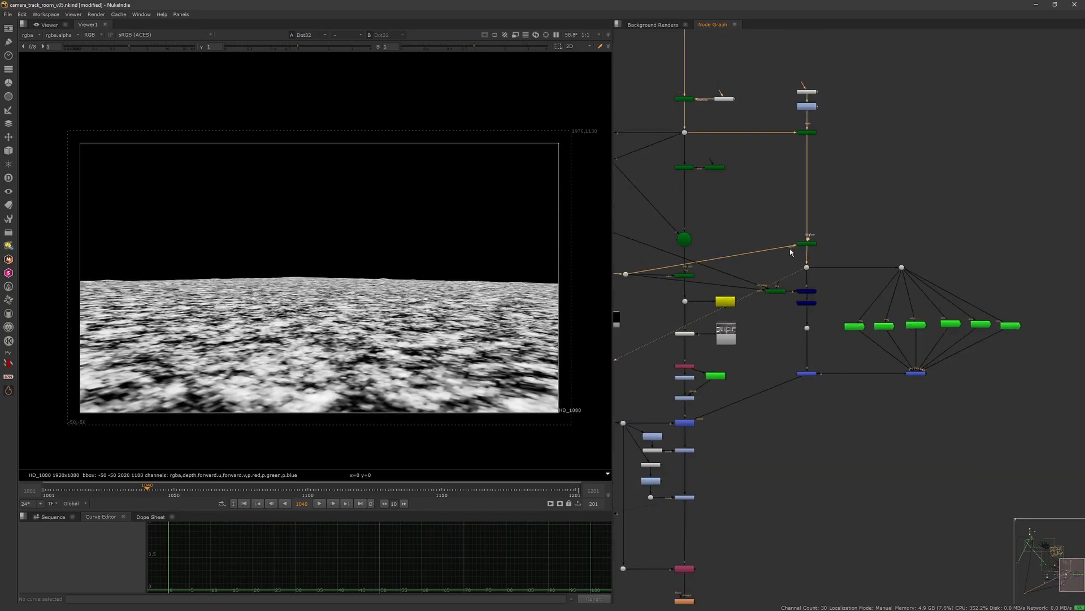
{"action": "left_click_drag", "start_coordinate": [689, 275], "coordinate": [726, 233]}
{"action": "key", "text": "1"}
{"action": "left_click_drag", "start_coordinate": [545, 290], "coordinate": [593, 317], "text": "ctrl"}
{"action": "scroll", "coordinate": [730, 227], "scroll_direction": "up", "scroll_amount": 2}
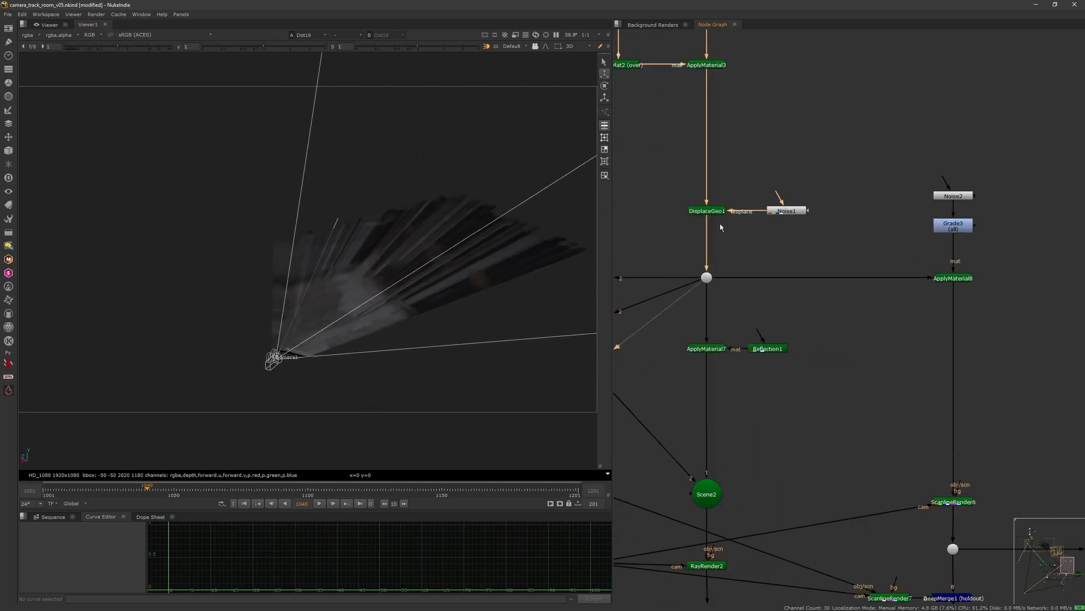
Step: View the Noise2, Grade3 and ApplyMaterial8 outputs that build the ground material
{"action": "scroll", "coordinate": [723, 238], "scroll_direction": "up", "scroll_amount": 4}
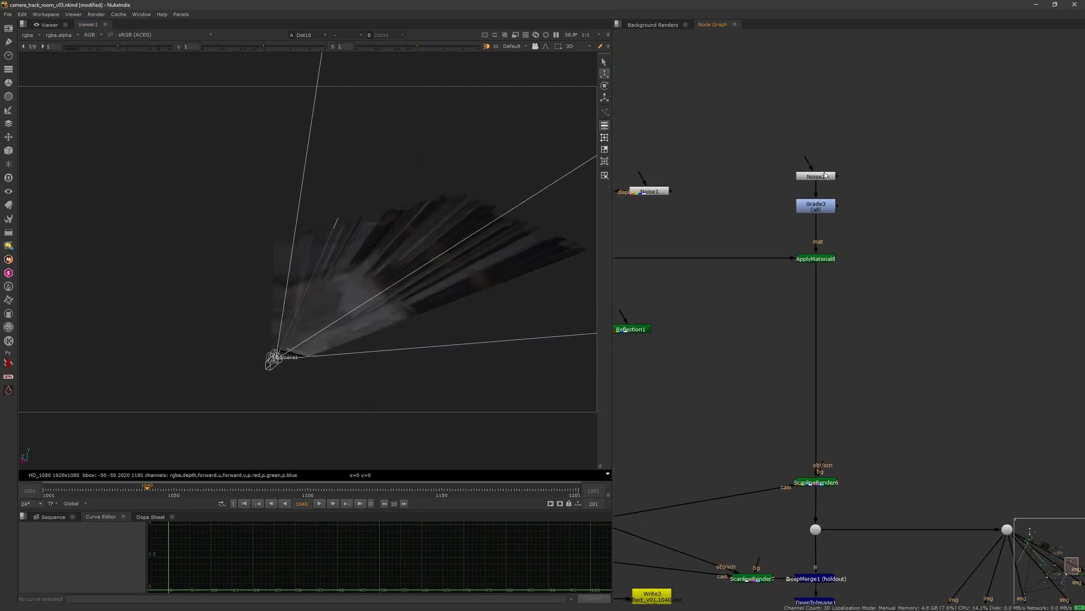
{"action": "left_click", "coordinate": [826, 176], "text": "ctrl+shift"}
{"action": "left_click", "coordinate": [821, 210], "text": "ctrl+shift"}
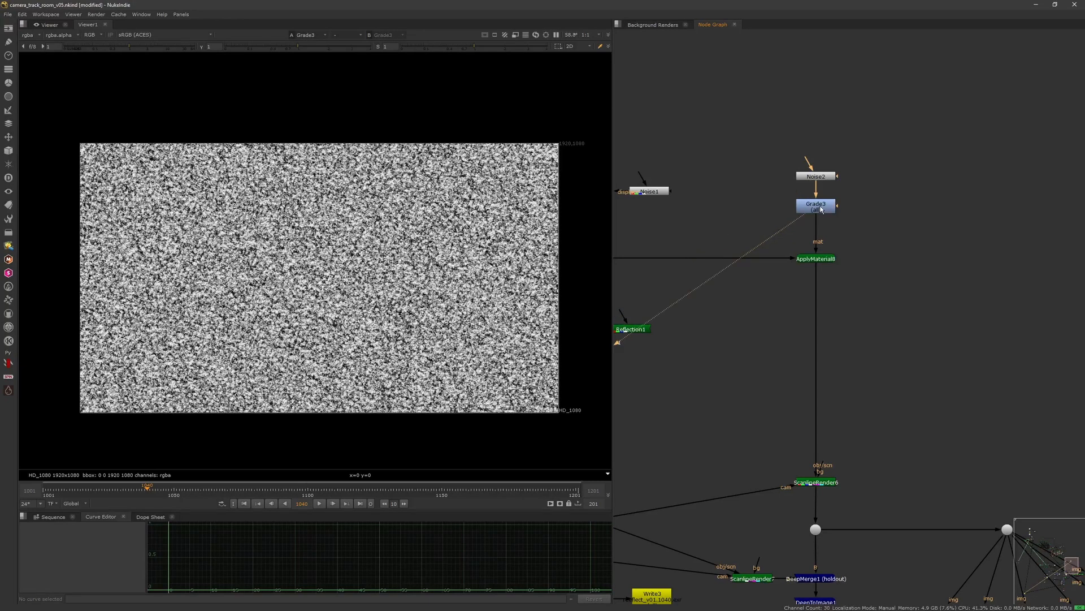
{"action": "left_click", "coordinate": [819, 259], "text": "ctrl+shift"}
{"action": "left_click_drag", "start_coordinate": [541, 352], "coordinate": [565, 401], "text": "ctrl"}
Step: View the ScanlineRender7 holdout geometry in the 3D viewer and orbit around the room cards
{"action": "middle_click_drag", "start_coordinate": [729, 494], "coordinate": [705, 264]}
{"action": "middle_click_drag", "start_coordinate": [788, 407], "coordinate": [763, 311]}
{"action": "scroll", "coordinate": [767, 288], "scroll_direction": "down", "scroll_amount": 2}
{"action": "middle_click_drag", "start_coordinate": [688, 278], "coordinate": [778, 288]}
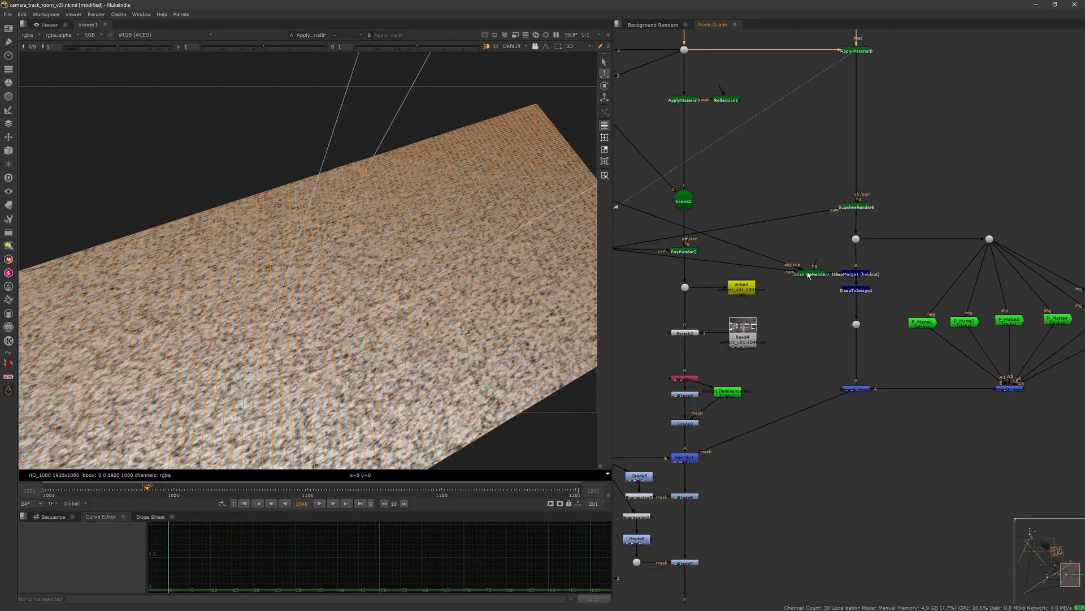
{"action": "left_click_drag", "start_coordinate": [807, 273], "coordinate": [783, 275]}
{"action": "key", "text": "1"}
{"action": "left_click_drag", "start_coordinate": [524, 347], "coordinate": [477, 325], "text": "ctrl"}
{"action": "scroll", "coordinate": [763, 262], "scroll_direction": "down", "scroll_amount": 5}
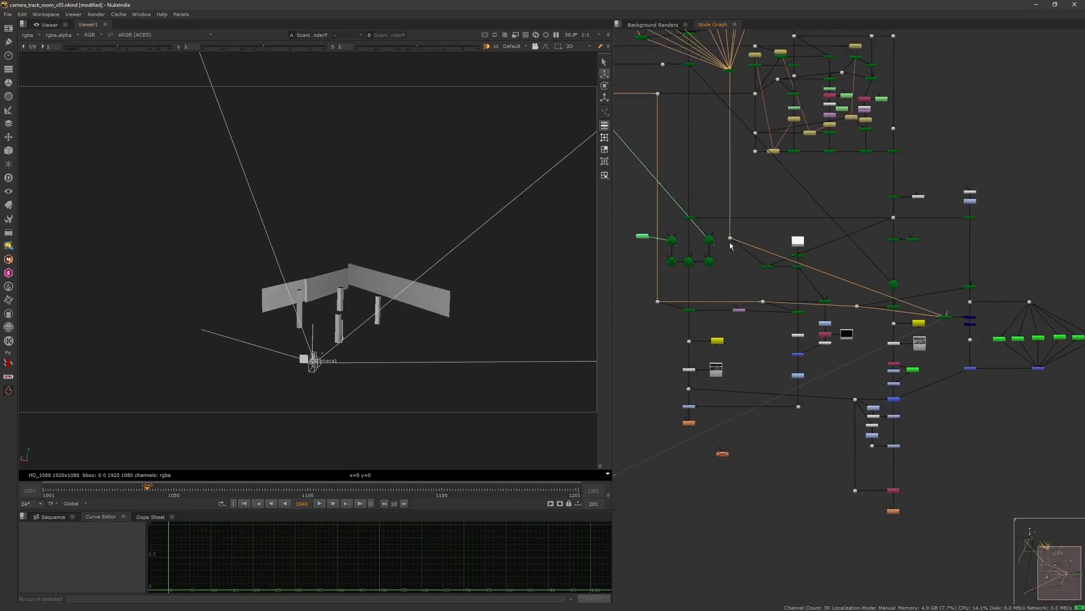
{"action": "left_click_drag", "start_coordinate": [668, 287], "coordinate": [649, 315]}
{"action": "key", "text": "1"}
{"action": "left_click_drag", "start_coordinate": [513, 324], "coordinate": [430, 390], "text": "ctrl"}
Step: View the ScanlineRender7 2D render and toggle its alpha channel
{"action": "left_click_drag", "start_coordinate": [745, 225], "coordinate": [721, 258]}
{"action": "key", "text": "1"}
{"action": "scroll", "coordinate": [809, 263], "scroll_direction": "up", "scroll_amount": 5}
{"action": "scroll", "coordinate": [808, 263], "scroll_direction": "up", "scroll_amount": 3}
{"action": "left_click", "coordinate": [816, 259]}
{"action": "key", "text": "1"}
{"action": "key", "text": "Tab"}
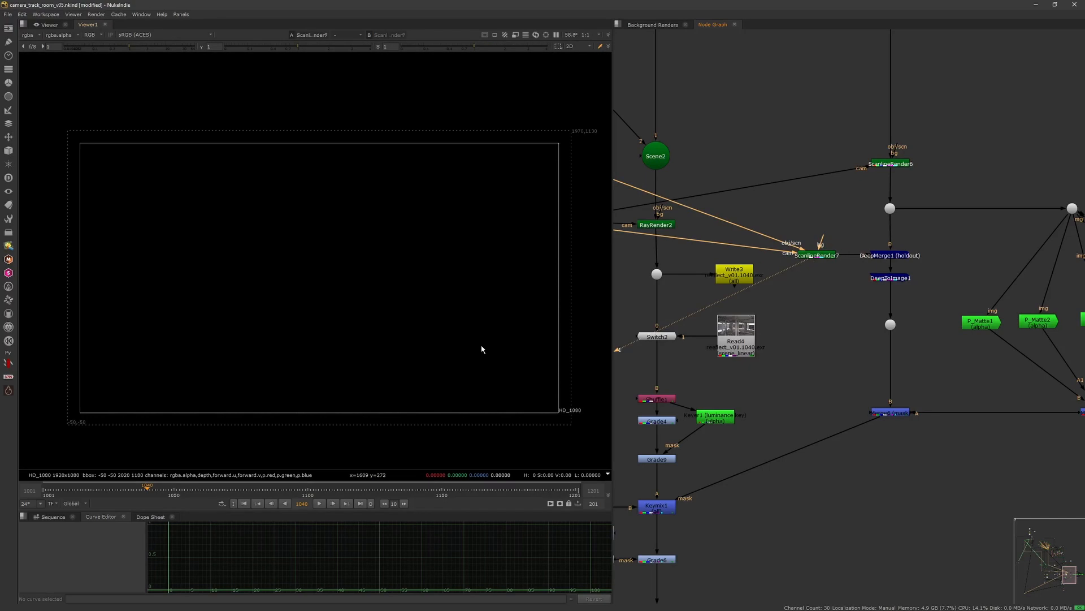
{"action": "key", "text": "a"}
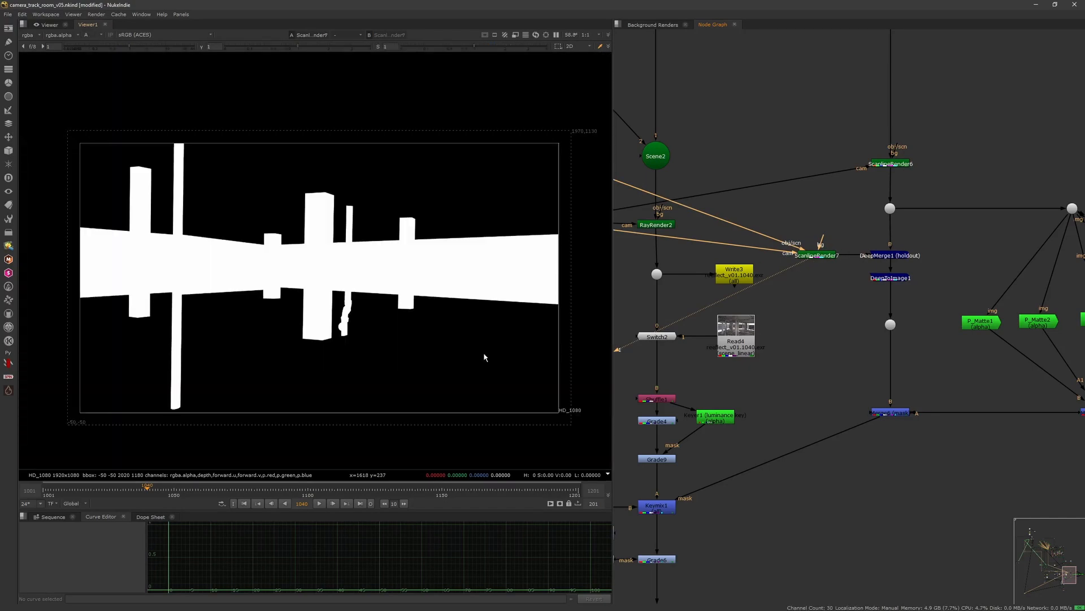
{"action": "key", "text": "a"}
Step: View the noise ground, DeepMerge1 holdout and DeepToImage1 outputs in turn
{"action": "middle_click_drag", "start_coordinate": [888, 242], "coordinate": [842, 248]}
{"action": "left_click_drag", "start_coordinate": [813, 258], "coordinate": [865, 207]}
{"action": "key", "text": "1"}
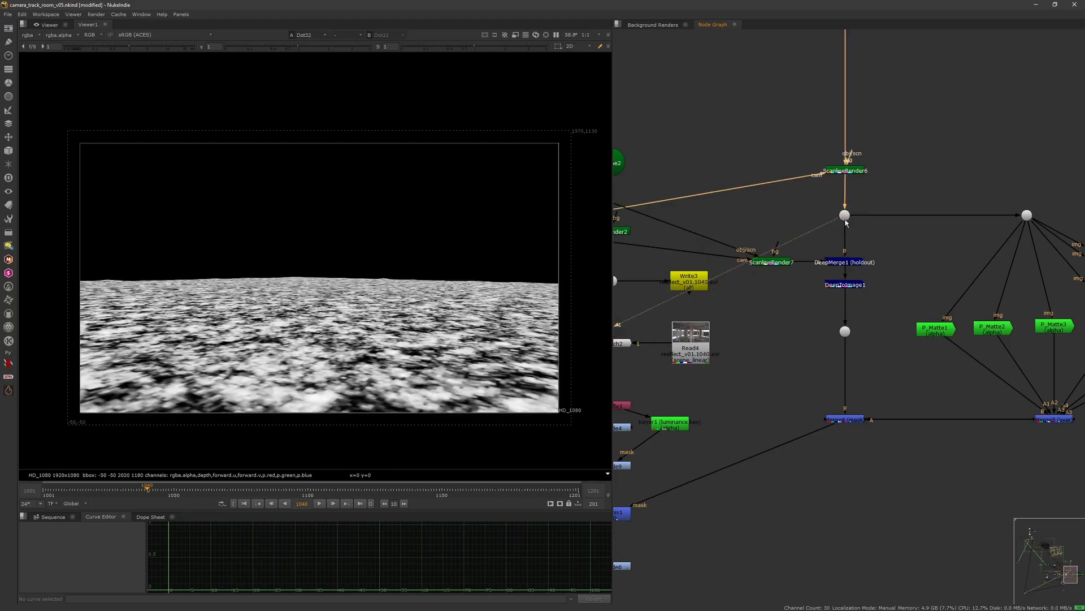
{"action": "left_click", "coordinate": [840, 264]}
{"action": "key", "text": "1"}
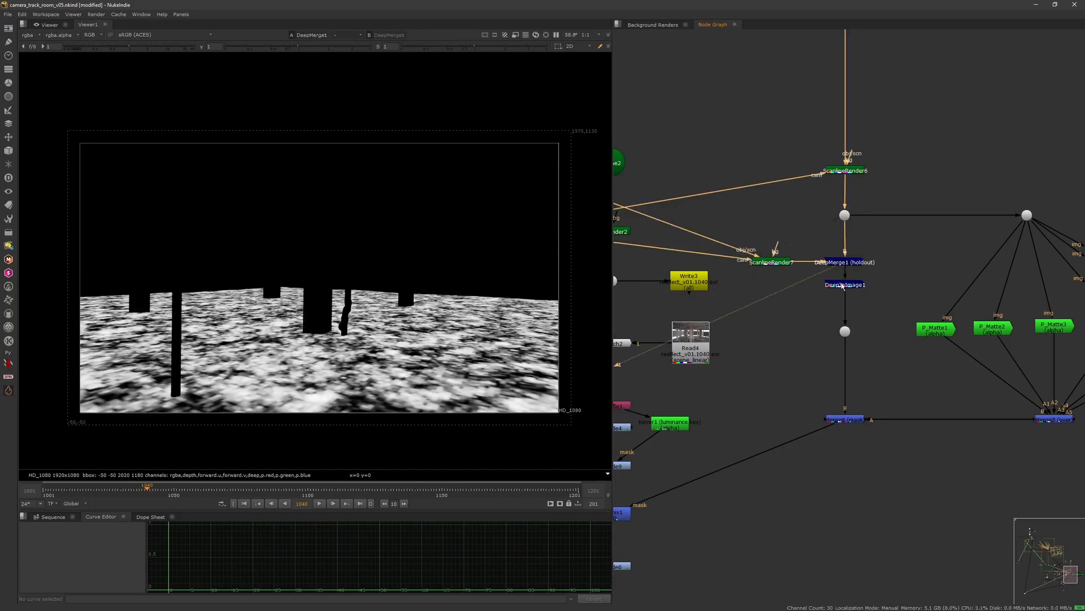
{"action": "left_click", "coordinate": [846, 285]}
{"action": "key", "text": "1"}
Step: Open the ScanlineRender6 properties, inspect its MultiSample and Shader tabs and surface point channel list, then close them
{"action": "scroll", "coordinate": [865, 310], "scroll_direction": "down", "scroll_amount": 3}
{"action": "left_click", "coordinate": [866, 308]}
{"action": "middle_click_drag", "start_coordinate": [947, 274], "coordinate": [832, 293]}
{"action": "left_click_drag", "start_coordinate": [811, 213], "coordinate": [829, 213]}
{"action": "scroll", "coordinate": [733, 208], "scroll_direction": "up", "scroll_amount": 2}
{"action": "double_click", "coordinate": [714, 191]}
{"action": "left_click", "coordinate": [507, 160]}
{"action": "left_click", "coordinate": [468, 159]}
{"action": "left_click", "coordinate": [502, 160]}
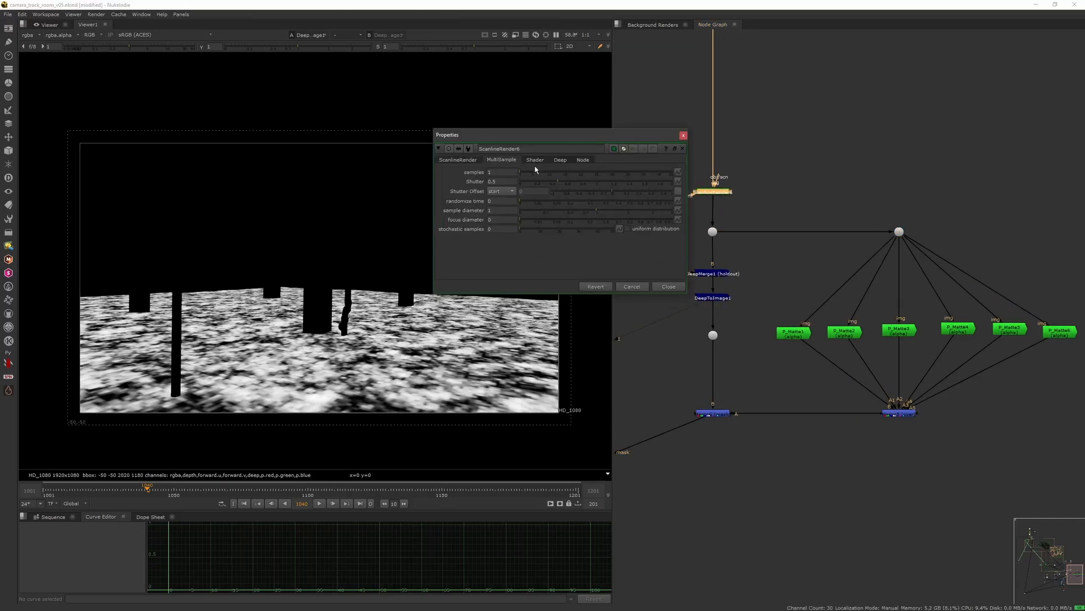
{"action": "left_click", "coordinate": [535, 160]}
{"action": "scroll", "coordinate": [683, 201], "scroll_direction": "up", "scroll_amount": 2}
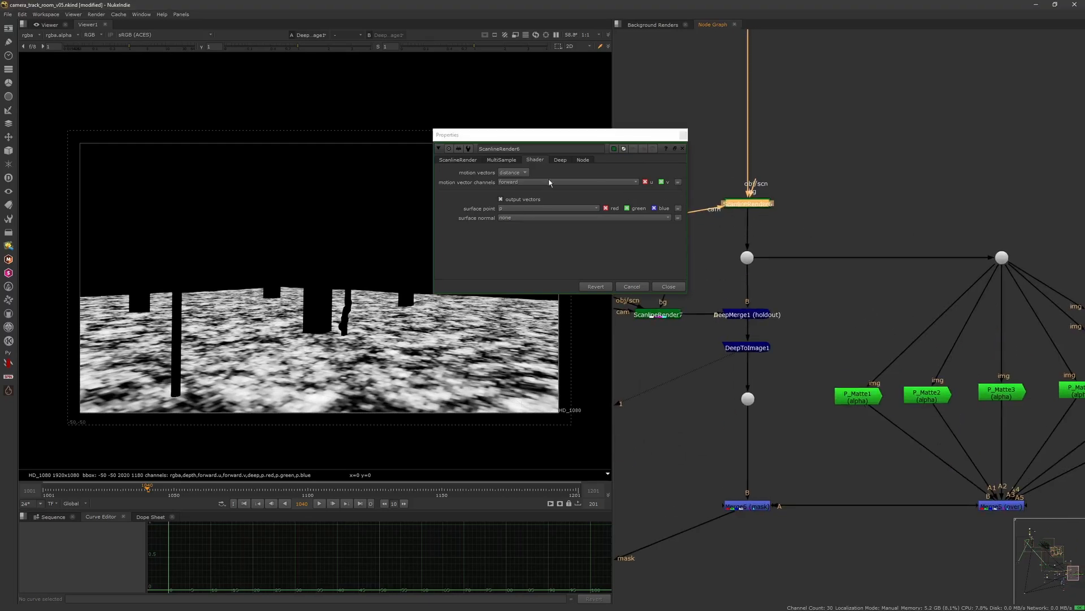
{"action": "left_click", "coordinate": [592, 207]}
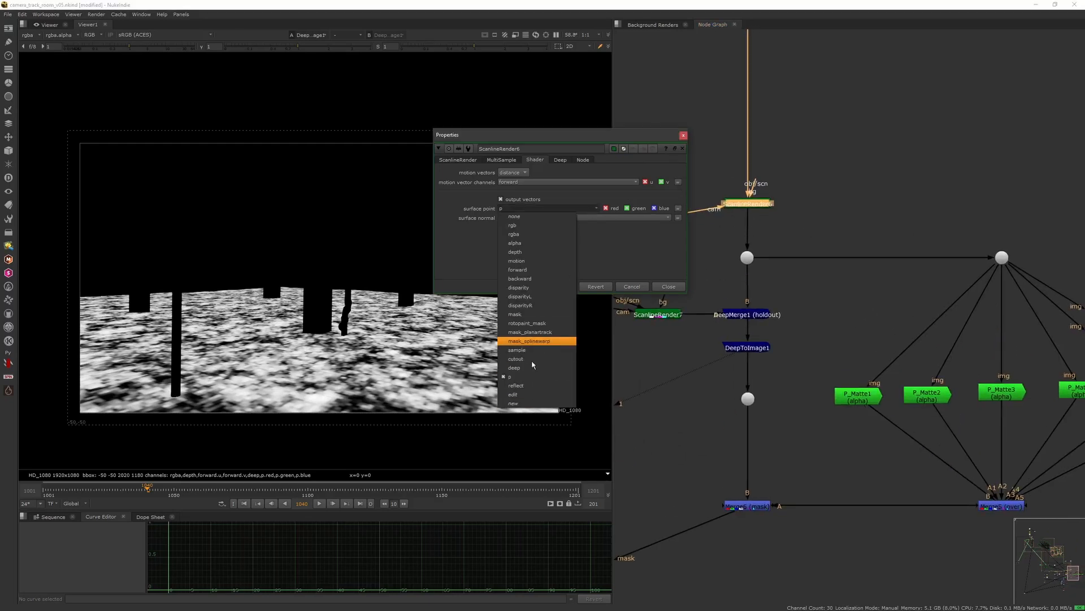
{"action": "left_click", "coordinate": [646, 256]}
{"action": "left_click", "coordinate": [670, 287]}
Step: View the P_Matte6 position pass and its alpha matte
{"action": "middle_click_drag", "start_coordinate": [868, 352], "coordinate": [703, 281]}
{"action": "scroll", "coordinate": [774, 300], "scroll_direction": "down", "scroll_amount": 2}
{"action": "left_click", "coordinate": [965, 314]}
{"action": "key", "text": "1"}
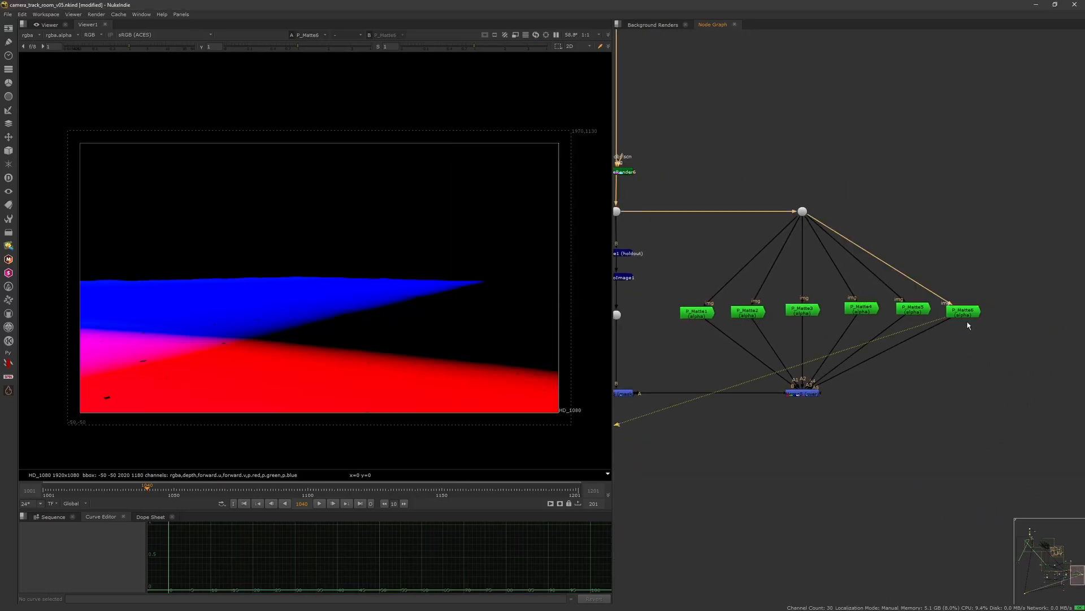
{"action": "key", "text": "a"}
{"action": "left_click_drag", "start_coordinate": [968, 312], "coordinate": [968, 307]}
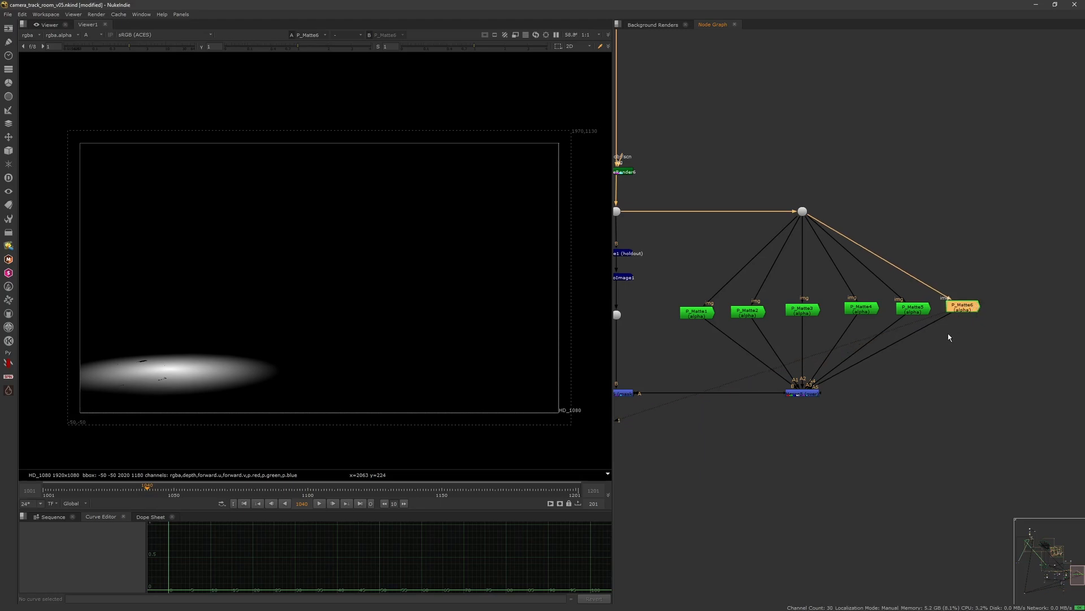
{"action": "left_click_drag", "start_coordinate": [962, 310], "coordinate": [961, 317]}
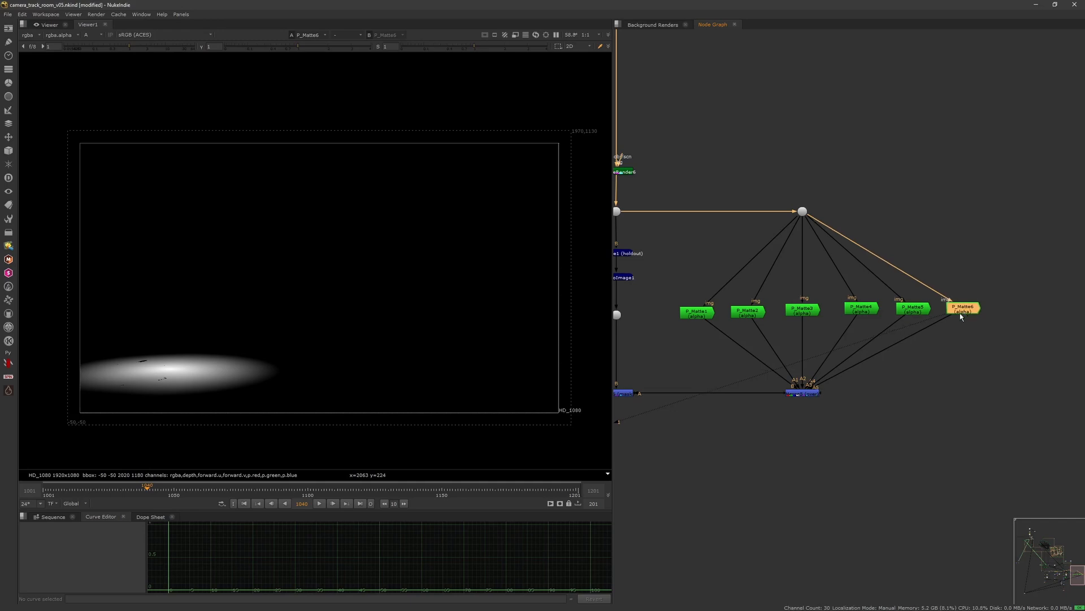
Step: Step through the P_Matte5 to P_Matte1 nodes, viewing each alpha matte
{"action": "left_click", "coordinate": [920, 314]}
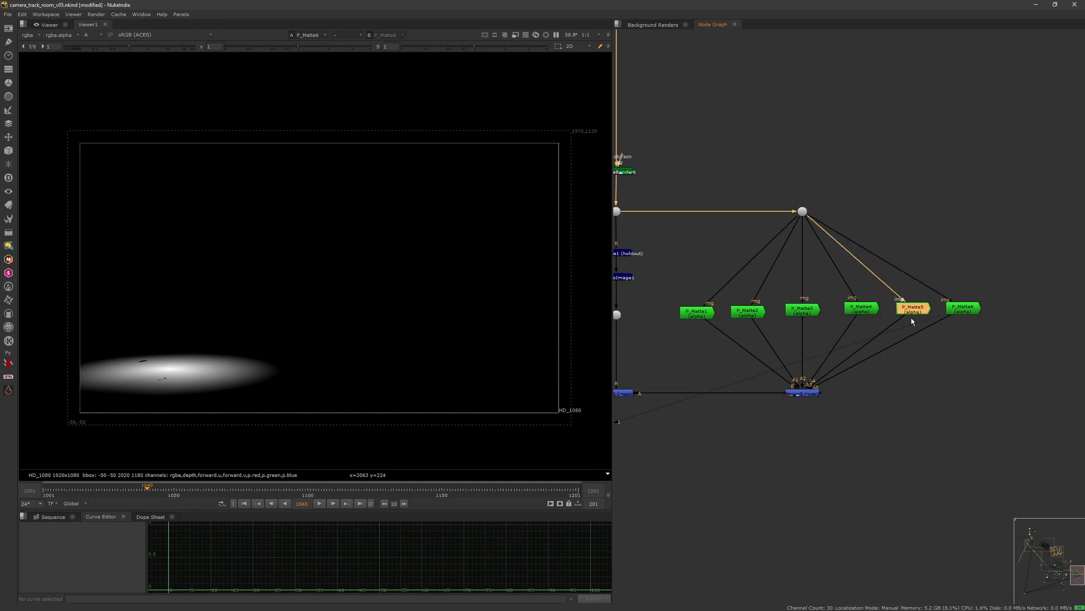
{"action": "key", "text": "1"}
{"action": "left_click", "coordinate": [861, 312]}
{"action": "key", "text": "1"}
{"action": "left_click_drag", "start_coordinate": [804, 309], "coordinate": [810, 305]}
{"action": "key", "text": "1"}
{"action": "left_click_drag", "start_coordinate": [741, 315], "coordinate": [701, 305]}
{"action": "key", "text": "1"}
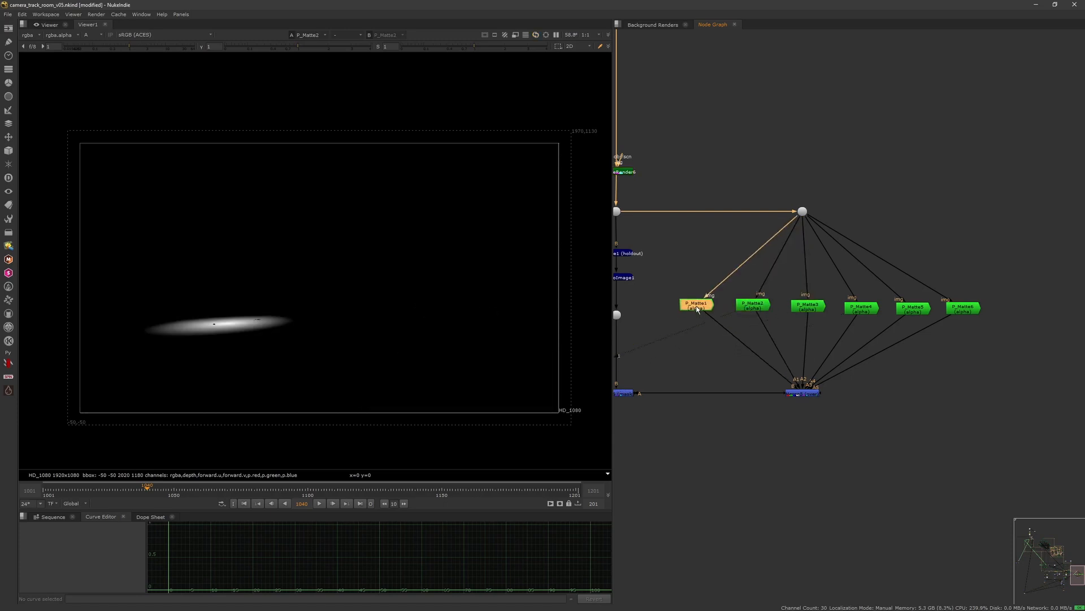
Step: Step back through P_Matte2 to P_Matte6, viewing each matte again
{"action": "key", "text": "1"}
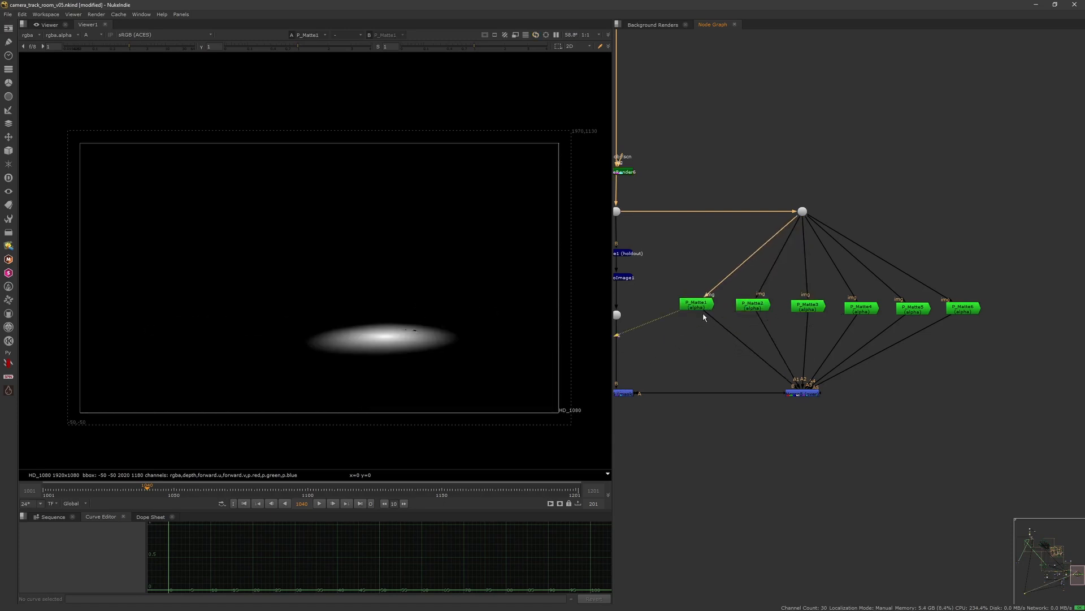
{"action": "left_click", "coordinate": [752, 309]}
{"action": "key", "text": "1"}
{"action": "left_click", "coordinate": [808, 308]}
{"action": "key", "text": "1"}
{"action": "left_click", "coordinate": [859, 309]}
{"action": "key", "text": "1"}
{"action": "left_click", "coordinate": [913, 310]}
{"action": "key", "text": "1"}
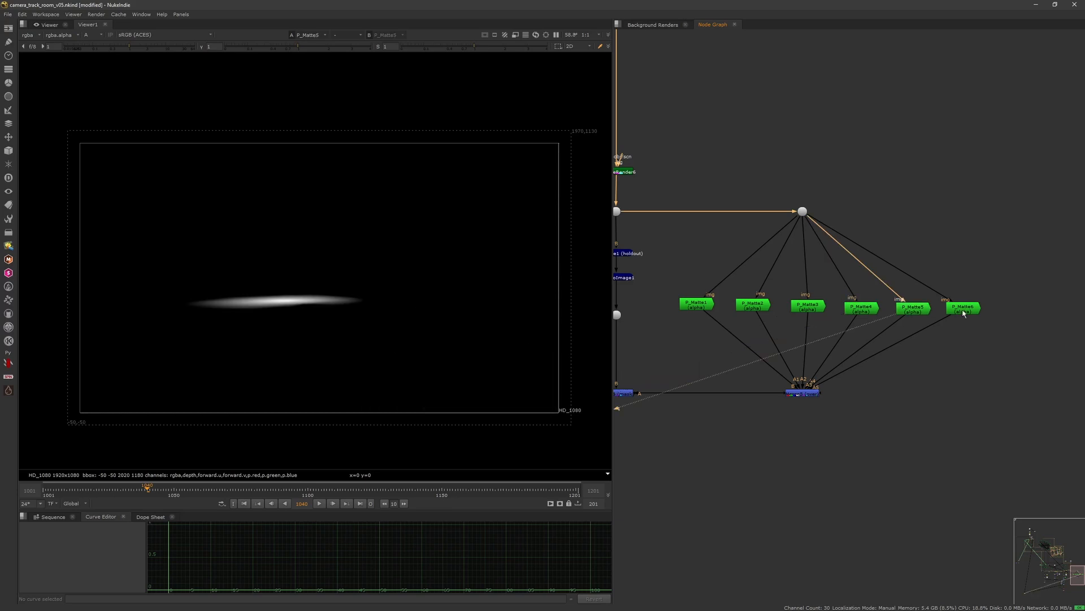
{"action": "left_click", "coordinate": [964, 310]}
{"action": "key", "text": "1"}
Step: View the merge combining the P_Matte nodes and the Merge6 output it masks
{"action": "left_click", "coordinate": [803, 394]}
{"action": "key", "text": "1"}
{"action": "middle_click_drag", "start_coordinate": [722, 403], "coordinate": [870, 404]}
{"action": "left_click", "coordinate": [774, 394]}
{"action": "key", "text": "1"}
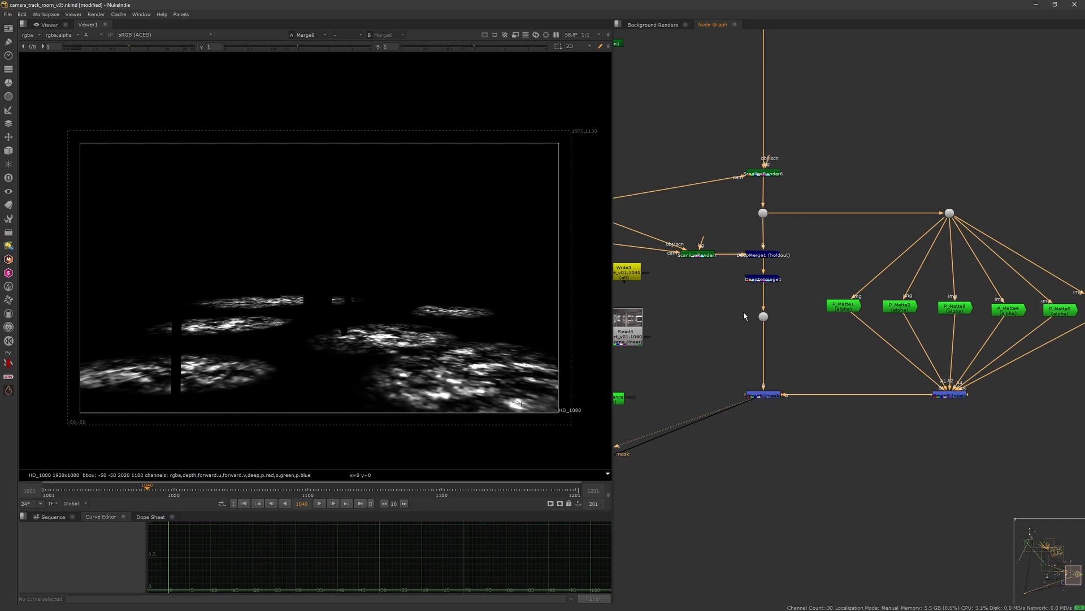
Step: Compare the DeepMerge1 holdout output with the masked Merge6 output
{"action": "left_click", "coordinate": [763, 316]}
{"action": "left_click", "coordinate": [763, 214]}
{"action": "key", "text": "1"}
{"action": "left_click", "coordinate": [763, 255]}
{"action": "key", "text": "1"}
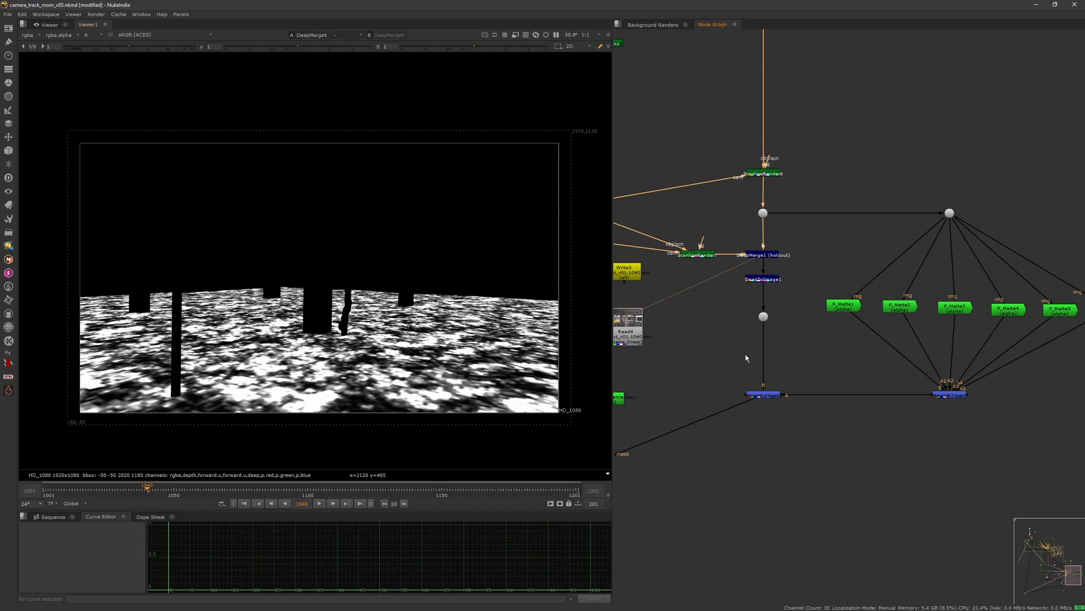
{"action": "left_click", "coordinate": [763, 394]}
{"action": "key", "text": "1"}
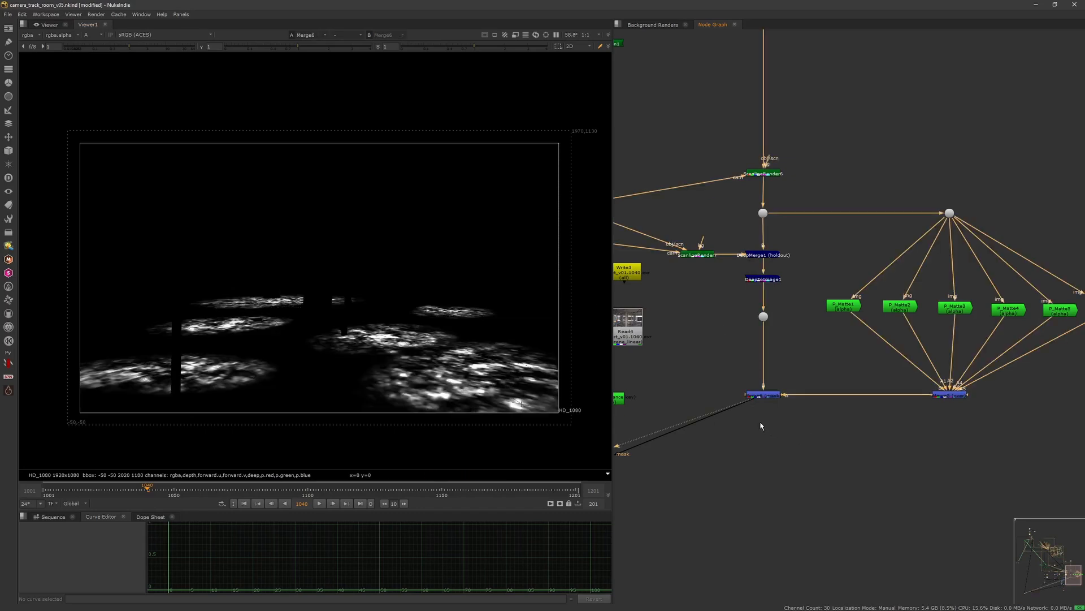
Step: View the Grade9 output with its alpha and the Keymix1 output in the comp branch
{"action": "middle_click_drag", "start_coordinate": [658, 385], "coordinate": [719, 324]}
{"action": "scroll", "coordinate": [784, 356], "scroll_direction": "down", "scroll_amount": 7}
{"action": "scroll", "coordinate": [748, 385], "scroll_direction": "up", "scroll_amount": 7}
{"action": "scroll", "coordinate": [720, 322], "scroll_direction": "up", "scroll_amount": 1}
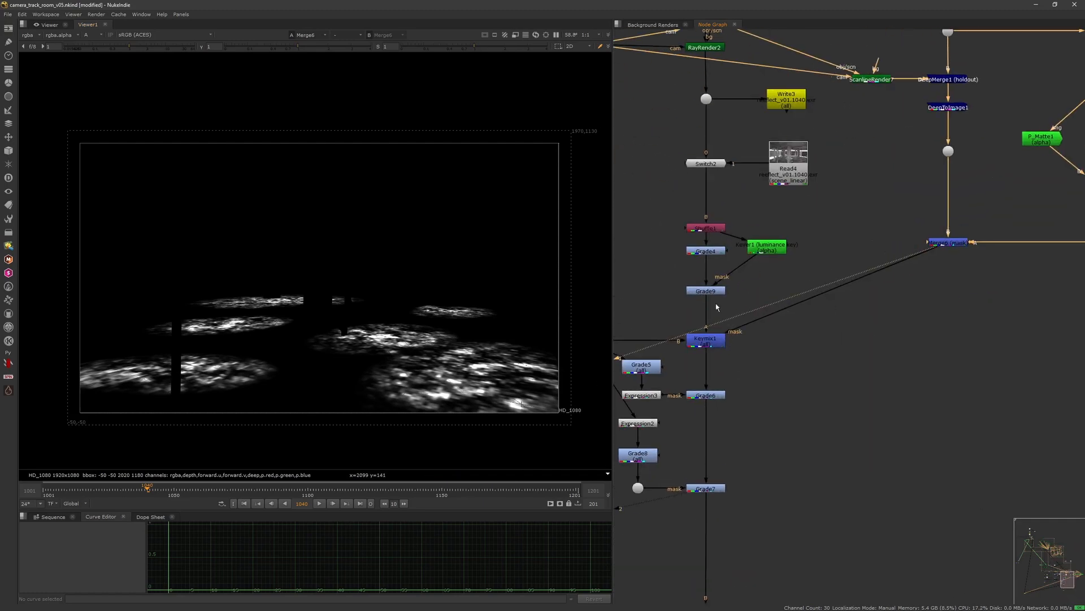
{"action": "left_click", "coordinate": [714, 292]}
{"action": "key", "text": "1"}
{"action": "key", "text": "a"}
{"action": "left_click", "coordinate": [707, 340]}
{"action": "key", "text": "1"}
Step: Navigate the node graph and view the dot outputs carrying the final room comp
{"action": "middle_click_drag", "start_coordinate": [704, 349], "coordinate": [784, 341]}
{"action": "scroll", "coordinate": [784, 341], "scroll_direction": "down", "scroll_amount": 6}
{"action": "scroll", "coordinate": [732, 340], "scroll_direction": "up", "scroll_amount": 4}
{"action": "left_click_drag", "start_coordinate": [779, 305], "coordinate": [723, 352]}
{"action": "key", "text": "1"}
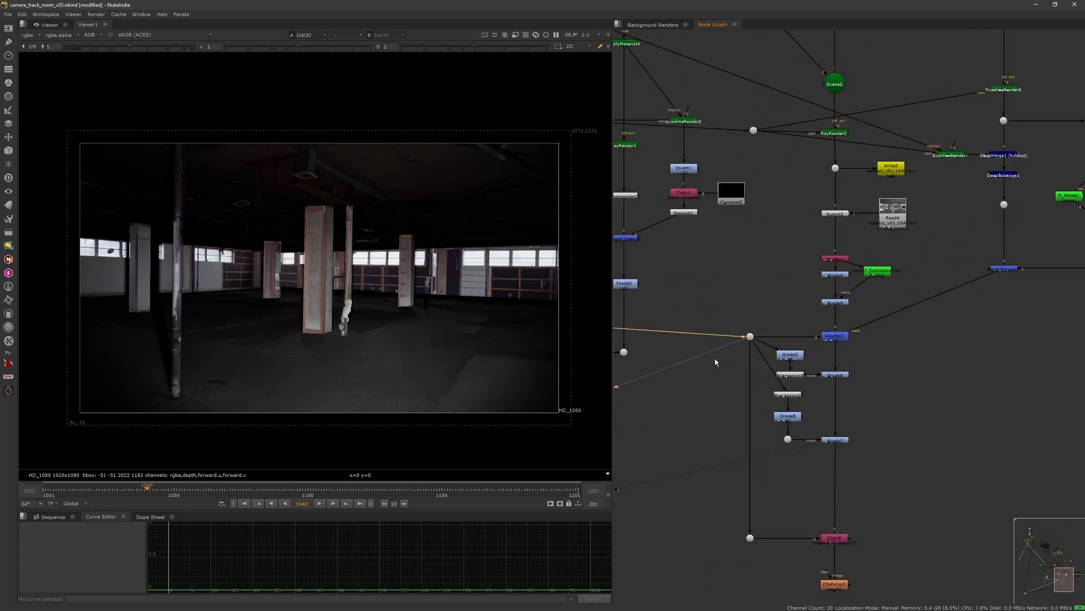
{"action": "scroll", "coordinate": [727, 352], "scroll_direction": "down", "scroll_amount": 5}
{"action": "middle_click_drag", "start_coordinate": [667, 349], "coordinate": [799, 383]}
{"action": "scroll", "coordinate": [719, 355], "scroll_direction": "up", "scroll_amount": 6}
{"action": "middle_click_drag", "start_coordinate": [691, 329], "coordinate": [655, 288]}
{"action": "left_click_drag", "start_coordinate": [707, 343], "coordinate": [736, 370]}
{"action": "key", "text": "1"}
{"action": "left_click", "coordinate": [746, 332]}
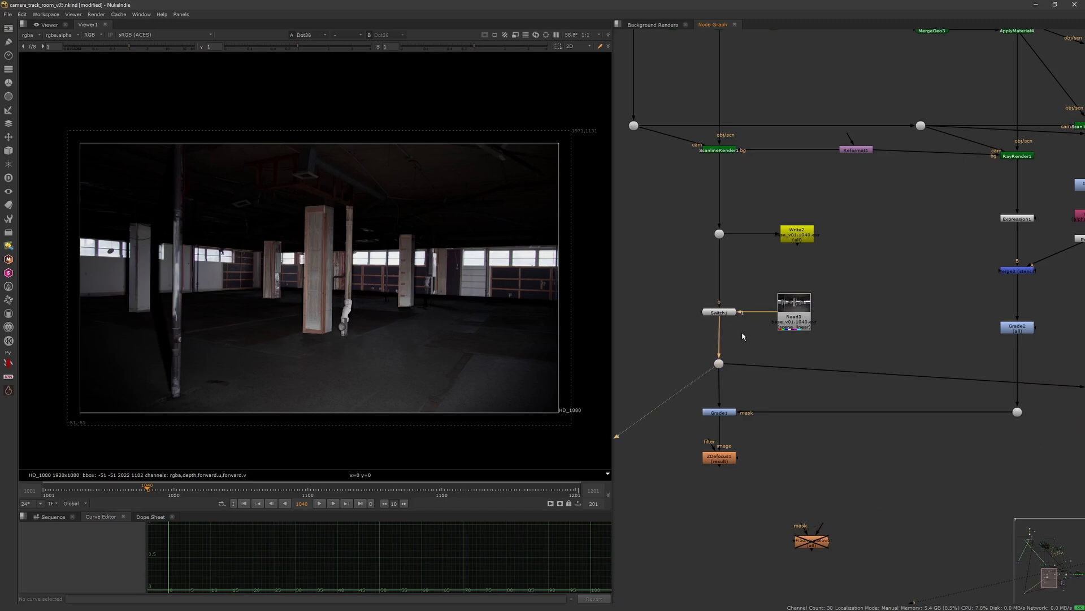
Step: Scrub to frame 1067 and zoom the viewer in and out to inspect the comp
{"action": "left_click", "coordinate": [303, 495]}
{"action": "left_click_drag", "start_coordinate": [303, 496], "coordinate": [219, 496]}
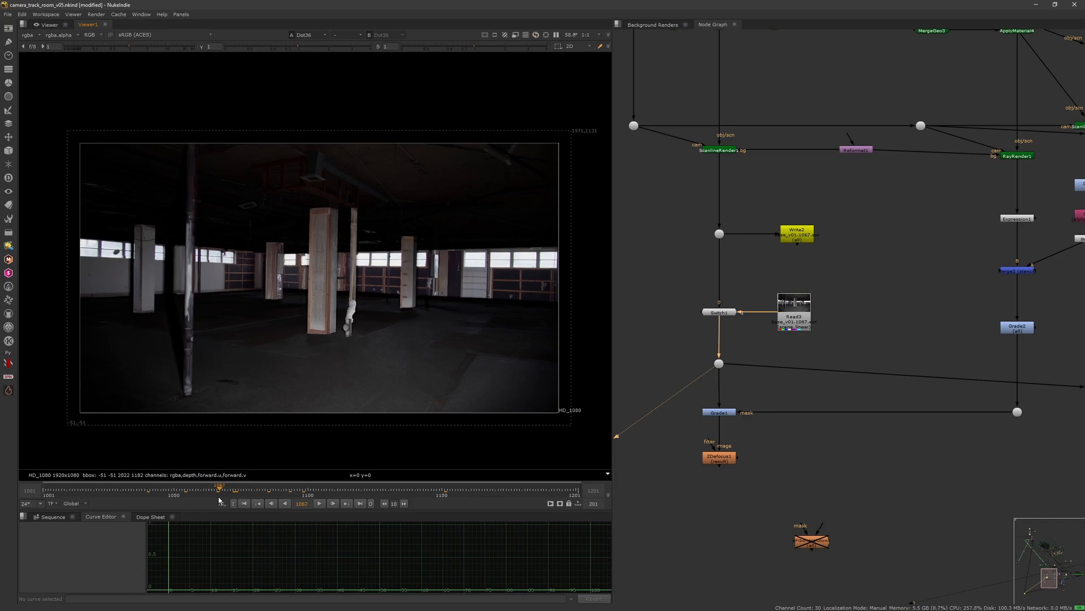
{"action": "middle_click_drag", "start_coordinate": [759, 265], "coordinate": [734, 320]}
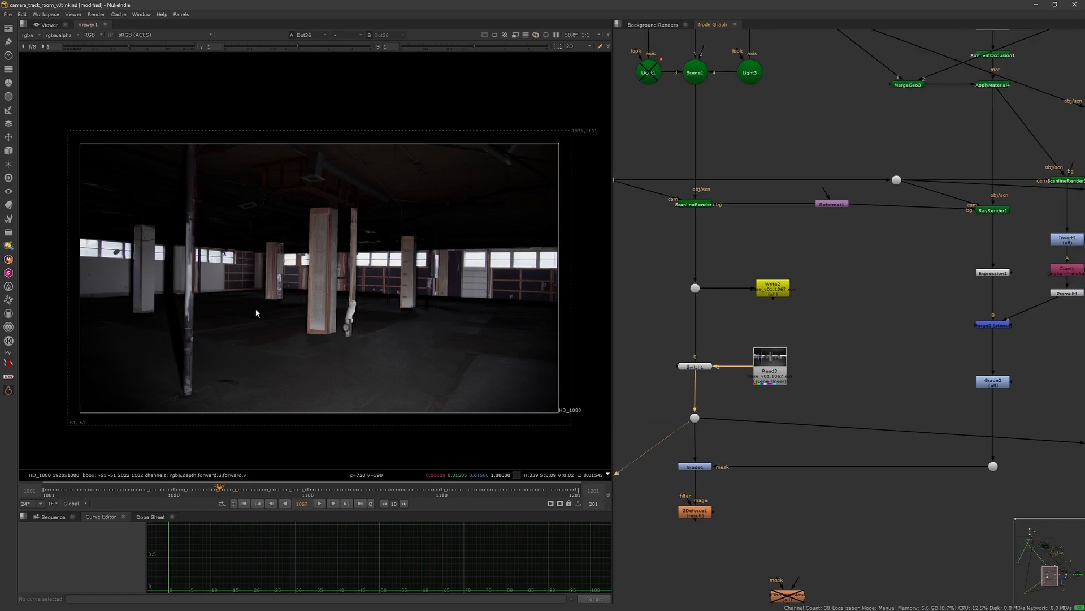
{"action": "scroll", "coordinate": [288, 319], "scroll_direction": "up", "scroll_amount": 5}
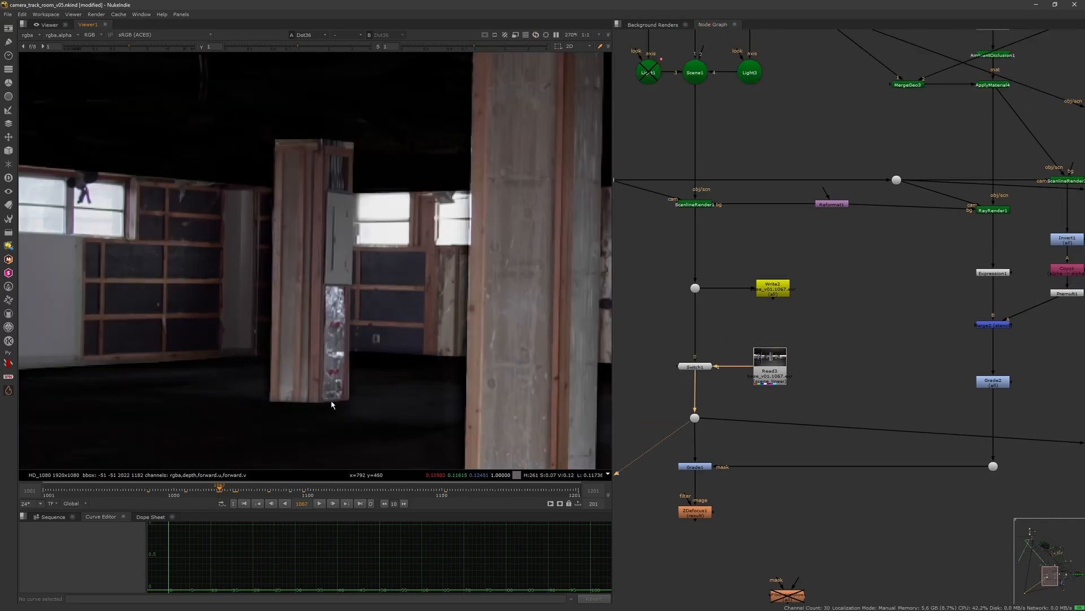
{"action": "scroll", "coordinate": [346, 351], "scroll_direction": "down", "scroll_amount": 6}
{"action": "scroll", "coordinate": [375, 339], "scroll_direction": "up", "scroll_amount": 2}
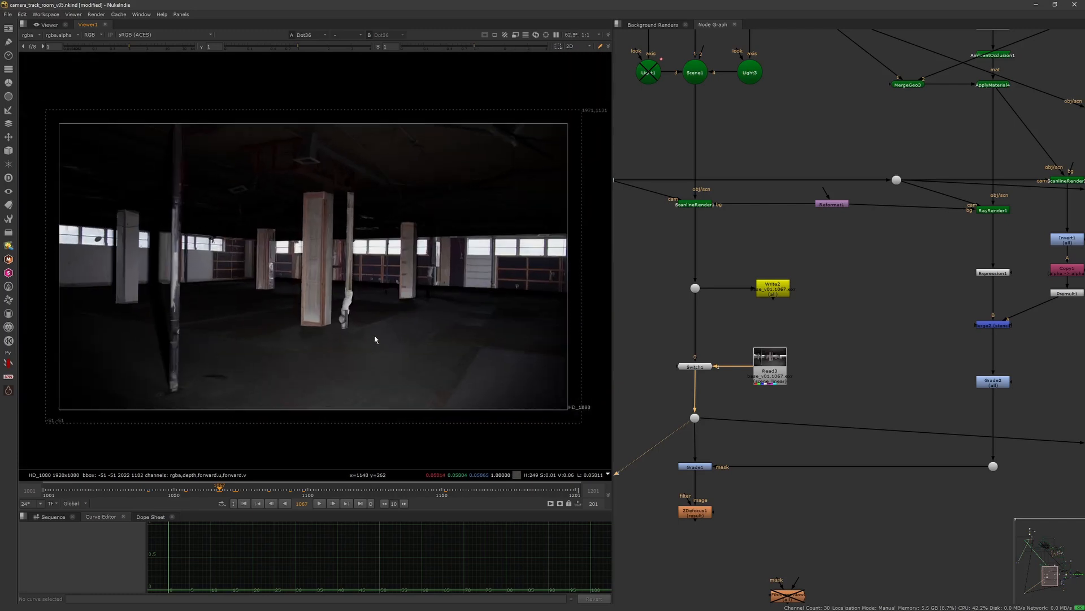
{"action": "scroll", "coordinate": [686, 356], "scroll_direction": "down", "scroll_amount": 5}
{"action": "scroll", "coordinate": [707, 347], "scroll_direction": "up", "scroll_amount": 8}
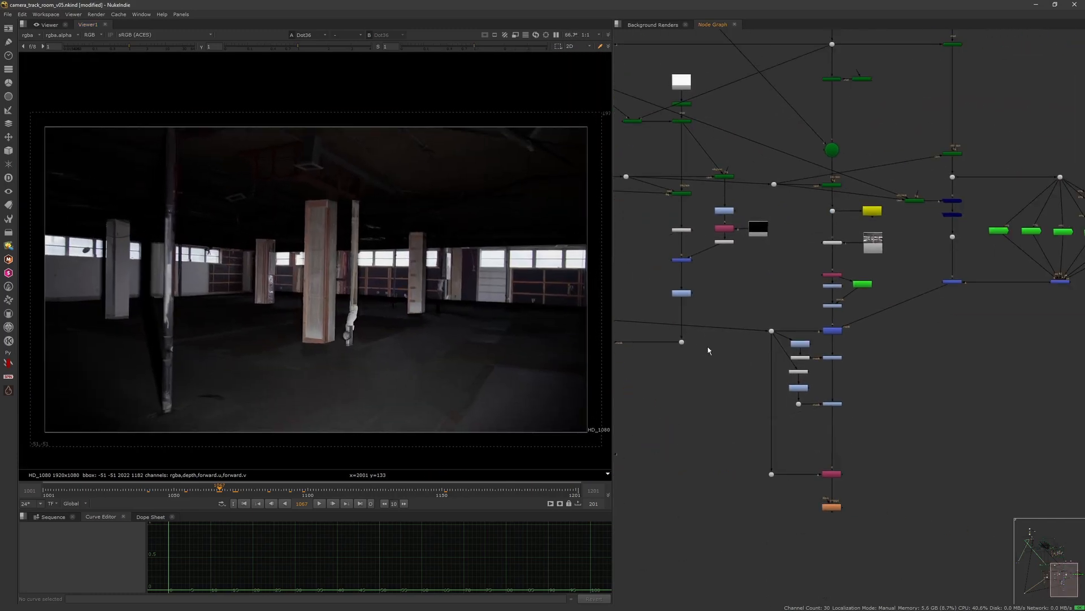
Step: View the Grade9 output in the reflection branch
{"action": "left_click_drag", "start_coordinate": [714, 303], "coordinate": [681, 321]}
{"action": "middle_click_drag", "start_coordinate": [721, 257], "coordinate": [678, 226]}
{"action": "left_click", "coordinate": [782, 305]}
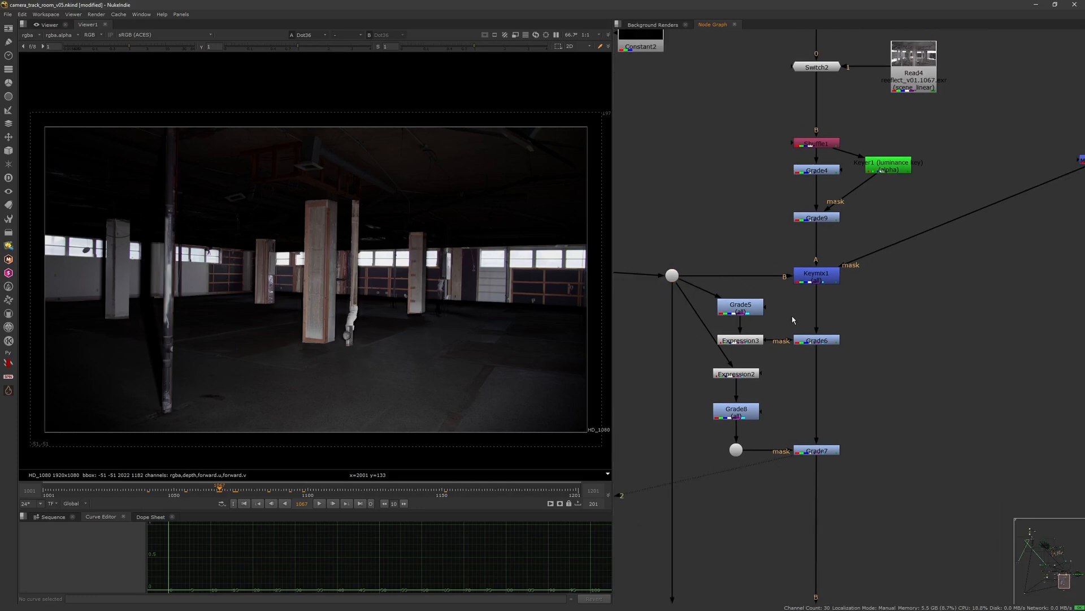
{"action": "left_click", "coordinate": [824, 220]}
{"action": "key", "text": "1"}
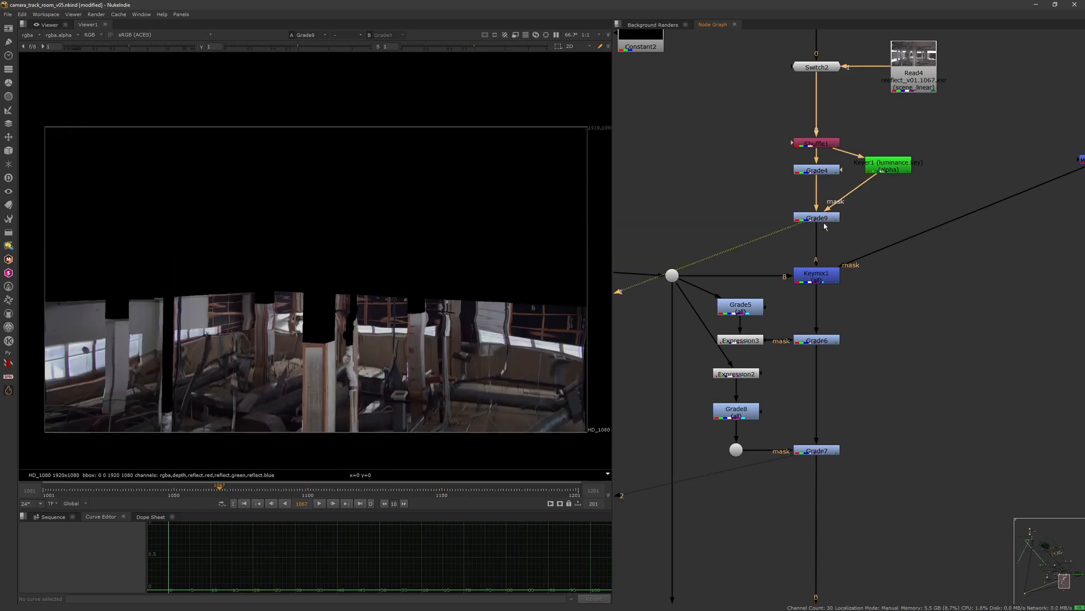
Step: View the Merge8 reflection matte and the Keymix1 output
{"action": "scroll", "coordinate": [876, 258], "scroll_direction": "down", "scroll_amount": 3}
{"action": "middle_click_drag", "start_coordinate": [892, 264], "coordinate": [792, 241]}
{"action": "left_click_drag", "start_coordinate": [855, 262], "coordinate": [1010, 154]}
{"action": "key", "text": "1"}
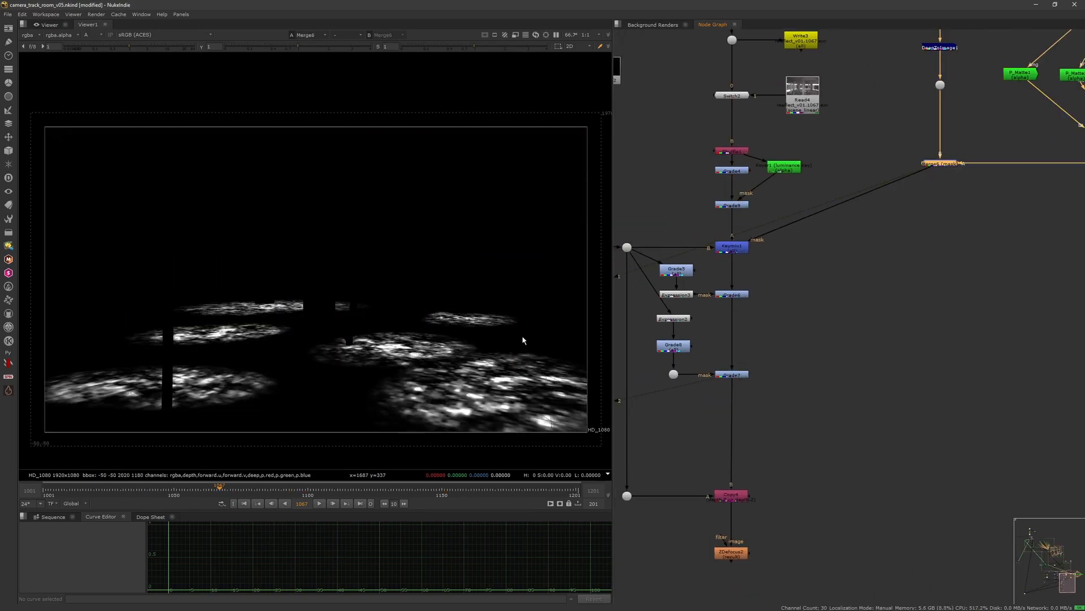
{"action": "left_click", "coordinate": [742, 250]}
{"action": "key", "text": "1"}
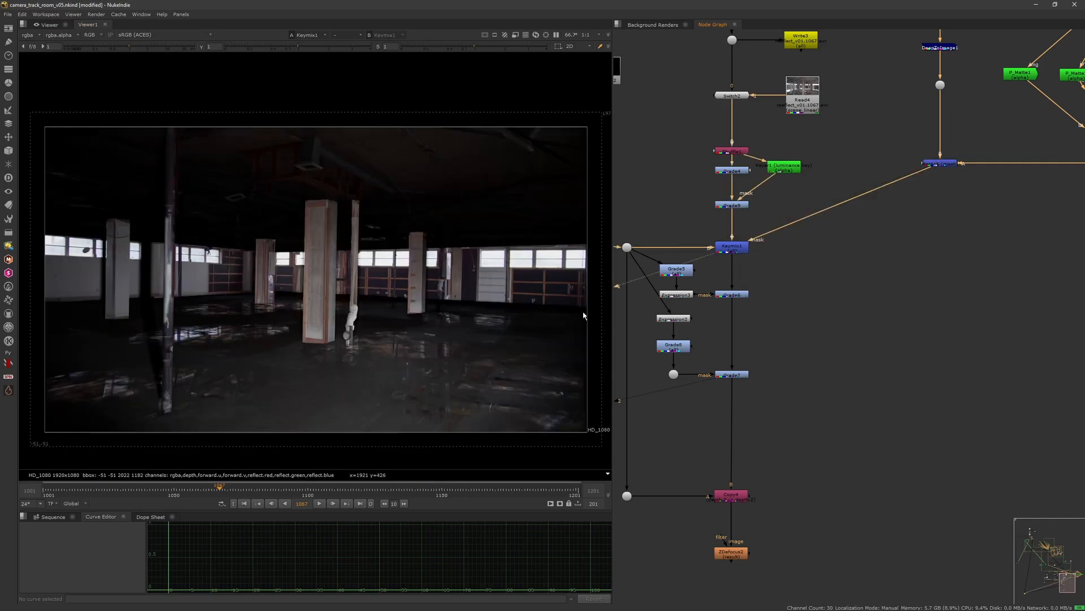
Step: Zoom the viewer in and out to inspect the Keymix1 comp
{"action": "scroll", "coordinate": [760, 430], "scroll_direction": "down", "scroll_amount": 8}
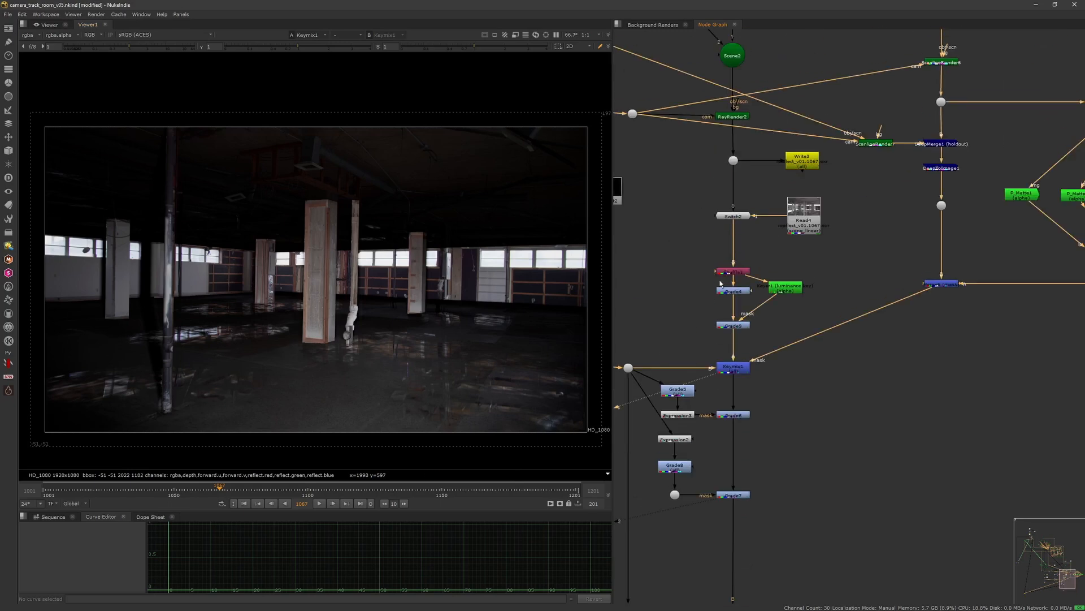
{"action": "scroll", "coordinate": [776, 127], "scroll_direction": "up", "scroll_amount": 3}
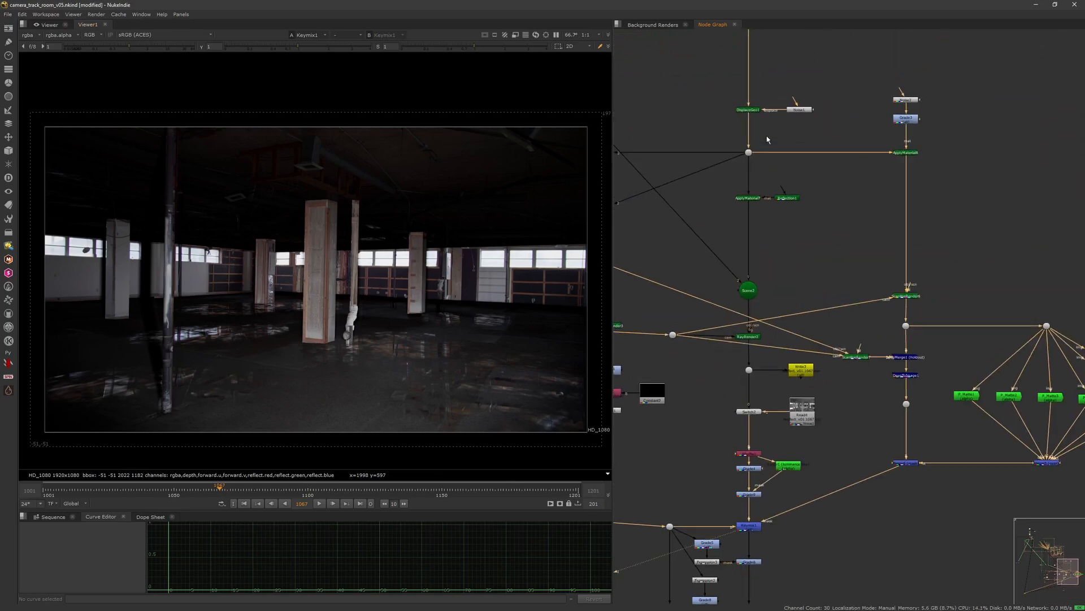
{"action": "middle_click_drag", "start_coordinate": [712, 417], "coordinate": [714, 332]}
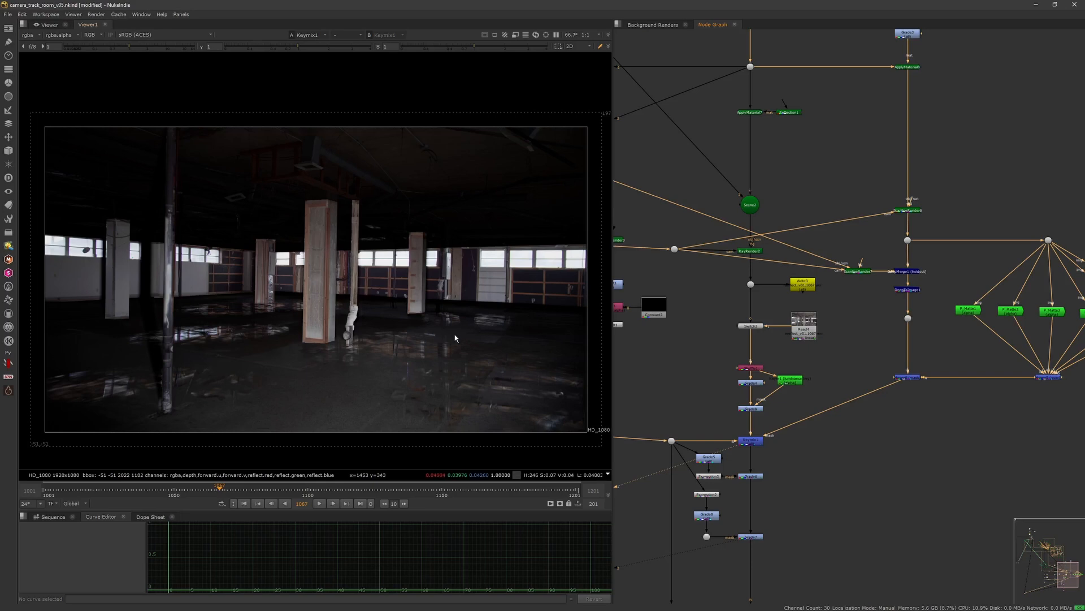
{"action": "scroll", "coordinate": [455, 338], "scroll_direction": "up", "scroll_amount": 3}
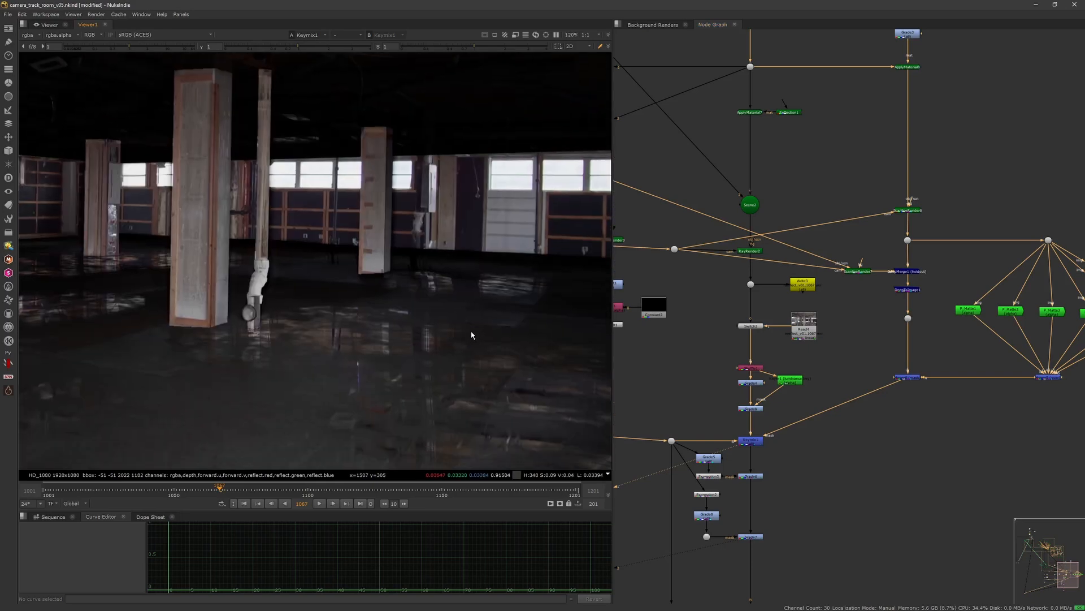
{"action": "scroll", "coordinate": [465, 359], "scroll_direction": "down", "scroll_amount": 4}
{"action": "scroll", "coordinate": [475, 347], "scroll_direction": "up", "scroll_amount": 2}
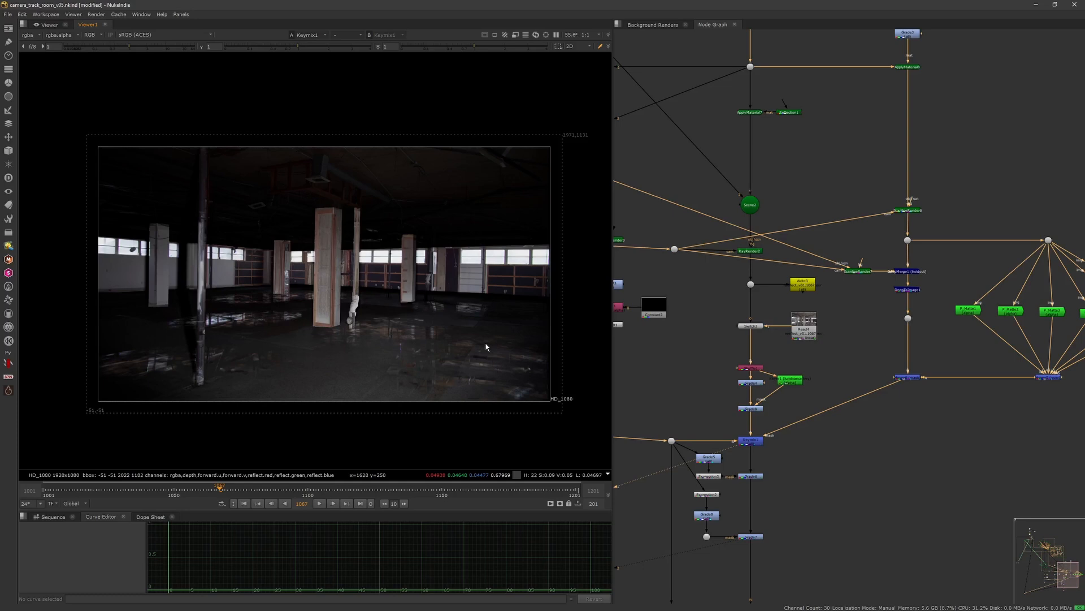
Step: View the Dot35 plate output and toggle the selected node above it on and off
{"action": "left_click", "coordinate": [751, 283]}
{"action": "key", "text": "1"}
{"action": "middle_click_drag", "start_coordinate": [761, 118], "coordinate": [777, 257]}
{"action": "left_click", "coordinate": [768, 162]}
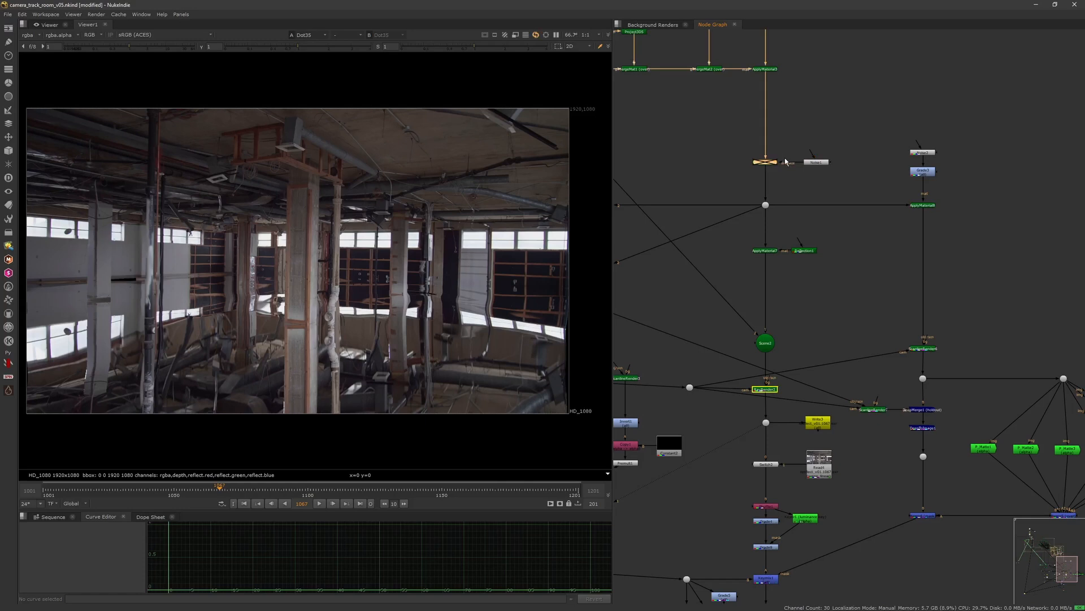
{"action": "key", "text": "d"}
{"action": "key", "text": "d"}
{"action": "key", "text": "d"}
{"action": "key", "text": "d"}
{"action": "key", "text": "d"}
Step: View the Grade6 output with the graded reflections
{"action": "middle_click_drag", "start_coordinate": [783, 344], "coordinate": [762, 183]}
{"action": "middle_click_drag", "start_coordinate": [745, 373], "coordinate": [757, 294]}
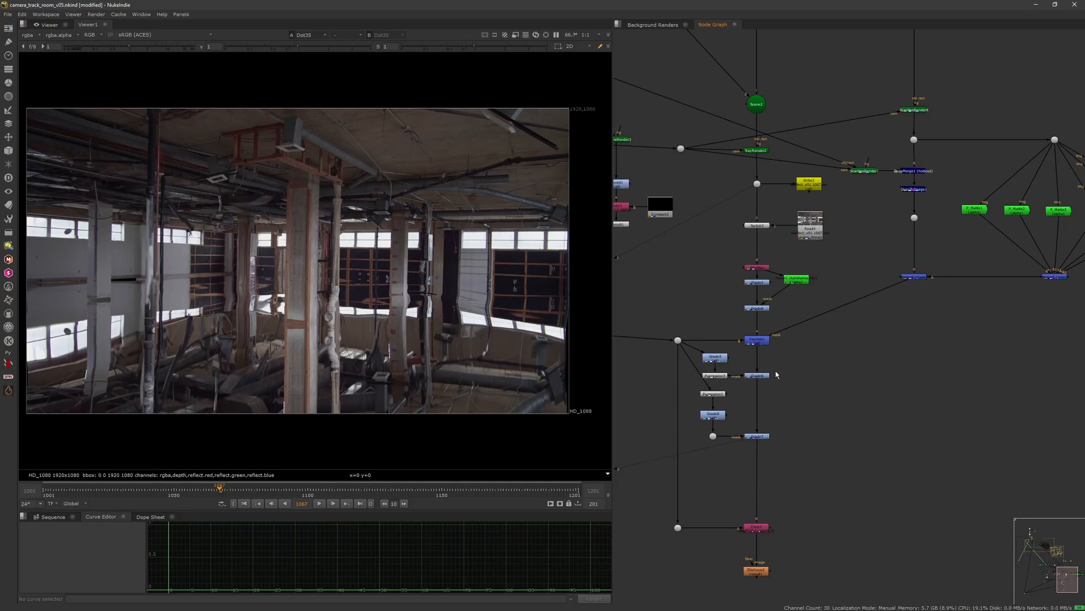
{"action": "left_click", "coordinate": [757, 375]}
{"action": "key", "text": "1"}
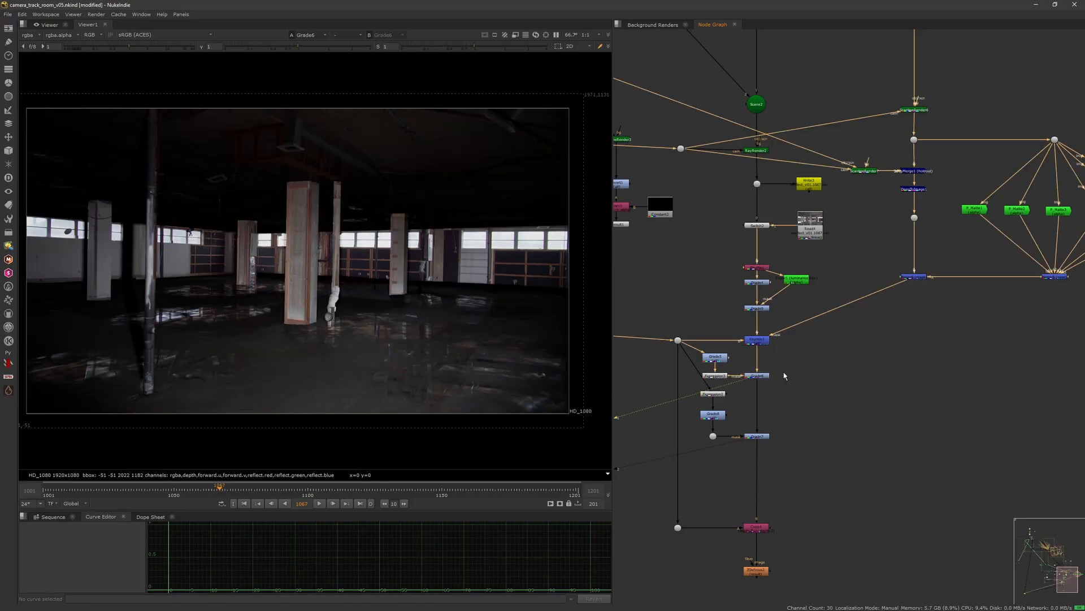
Step: View the Expression3 window matte and the Grade5 alpha
{"action": "left_click", "coordinate": [719, 374]}
{"action": "key", "text": "1"}
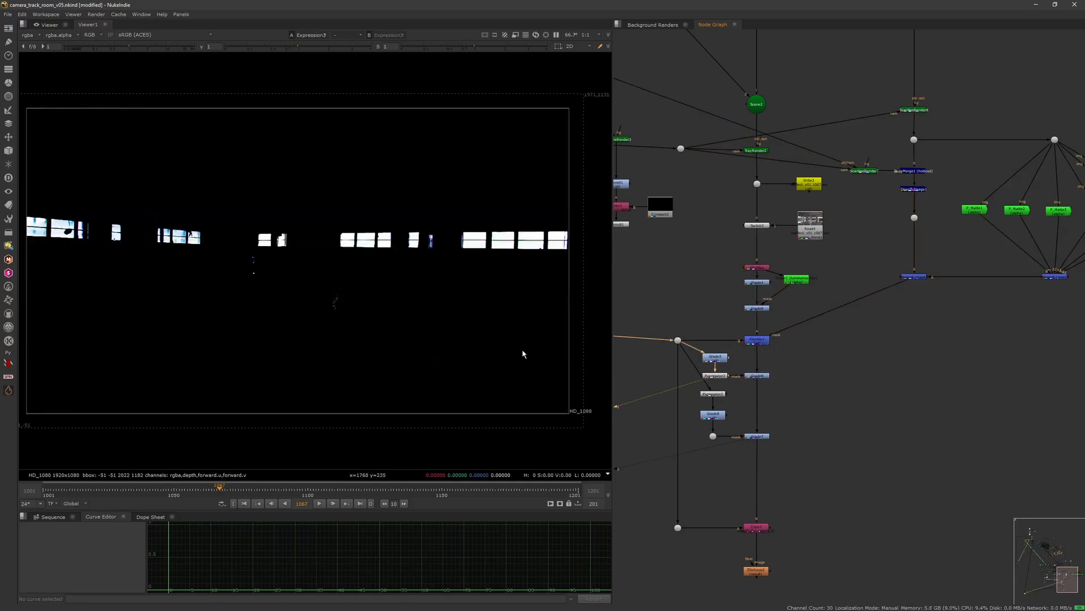
{"action": "scroll", "coordinate": [679, 350], "scroll_direction": "up", "scroll_amount": 2}
{"action": "left_click", "coordinate": [736, 338]}
{"action": "key", "text": "1"}
{"action": "key", "text": "a"}
{"action": "scroll", "coordinate": [758, 346], "scroll_direction": "up", "scroll_amount": 2}
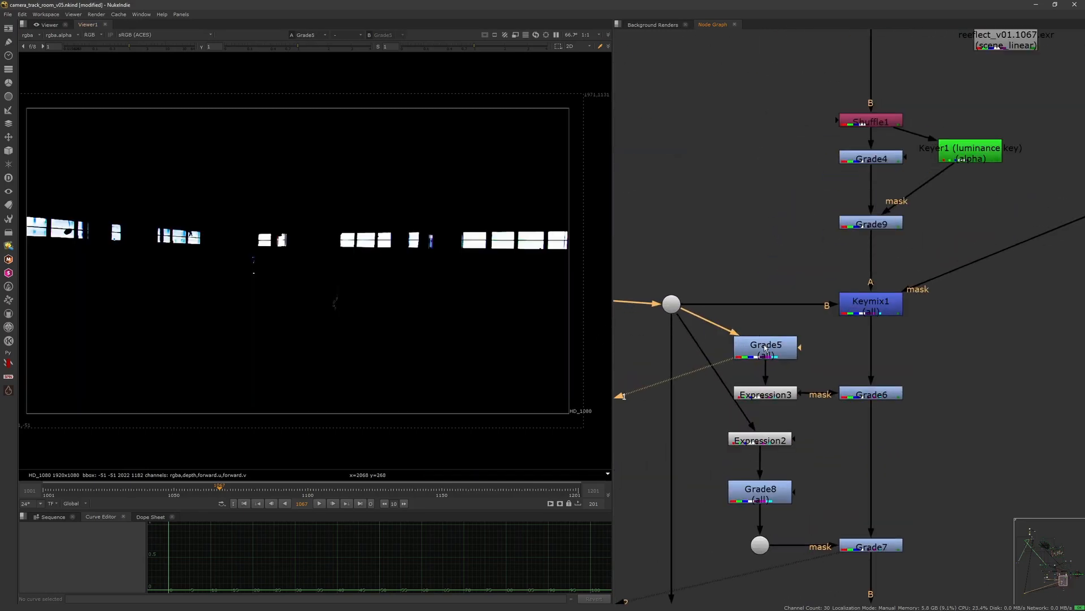
Step: Toggle Grade5 on and off and view the plate dot feeding it
{"action": "key", "text": "d"}
{"action": "key", "text": "d"}
{"action": "key", "text": "d"}
{"action": "key", "text": "d"}
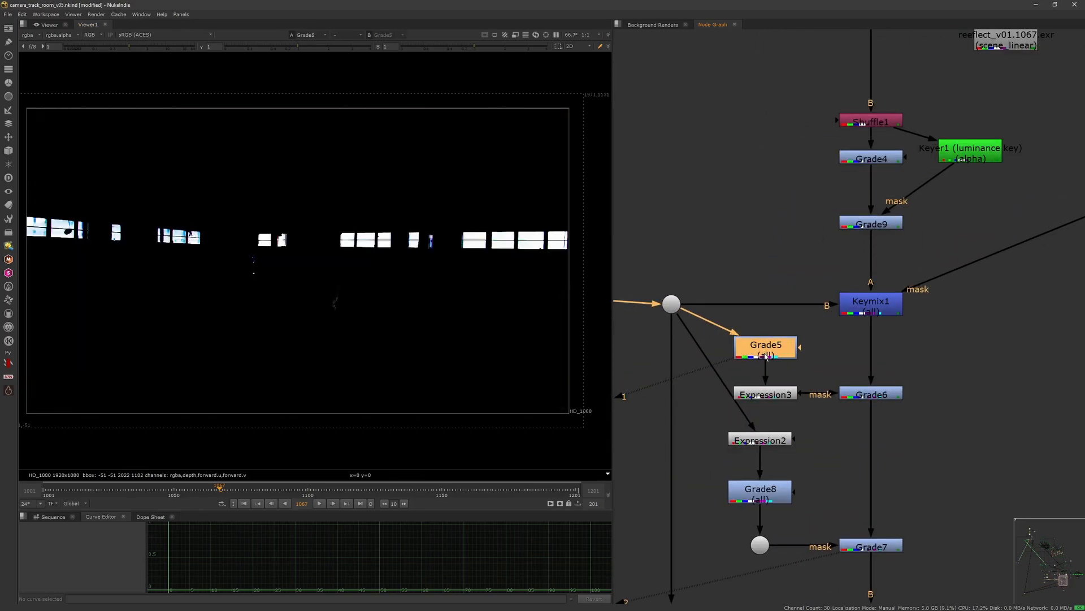
{"action": "left_click", "coordinate": [672, 310]}
{"action": "key", "text": "1"}
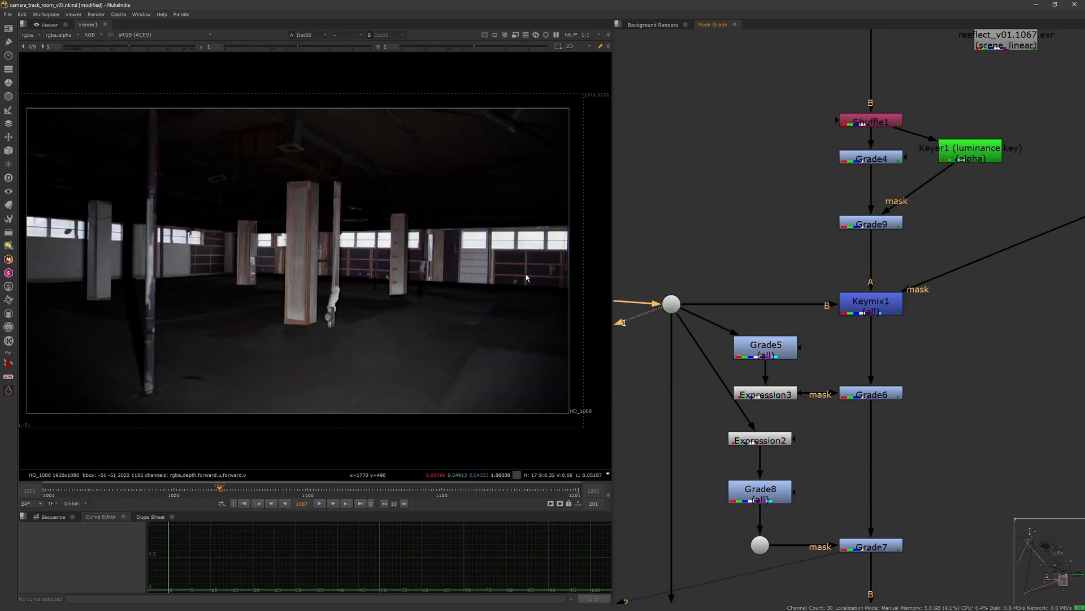
Step: View Grade5 and open Expression3's properties to inspect its alpha expression
{"action": "left_click", "coordinate": [766, 353]}
{"action": "key", "text": "1"}
{"action": "left_click", "coordinate": [767, 396]}
{"action": "double_click", "coordinate": [768, 397]}
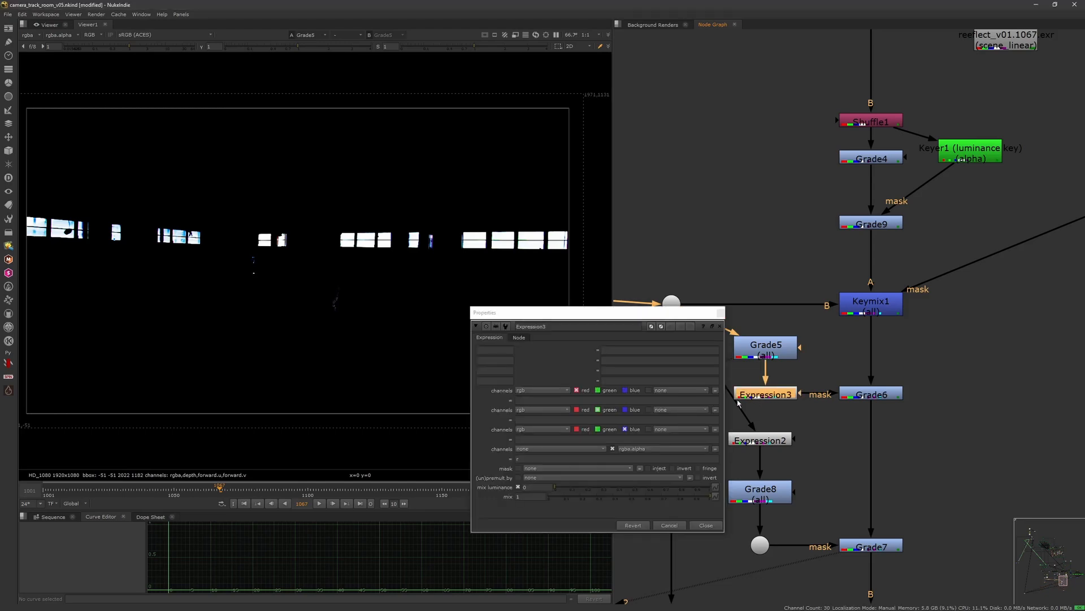
{"action": "left_click", "coordinate": [530, 456]}
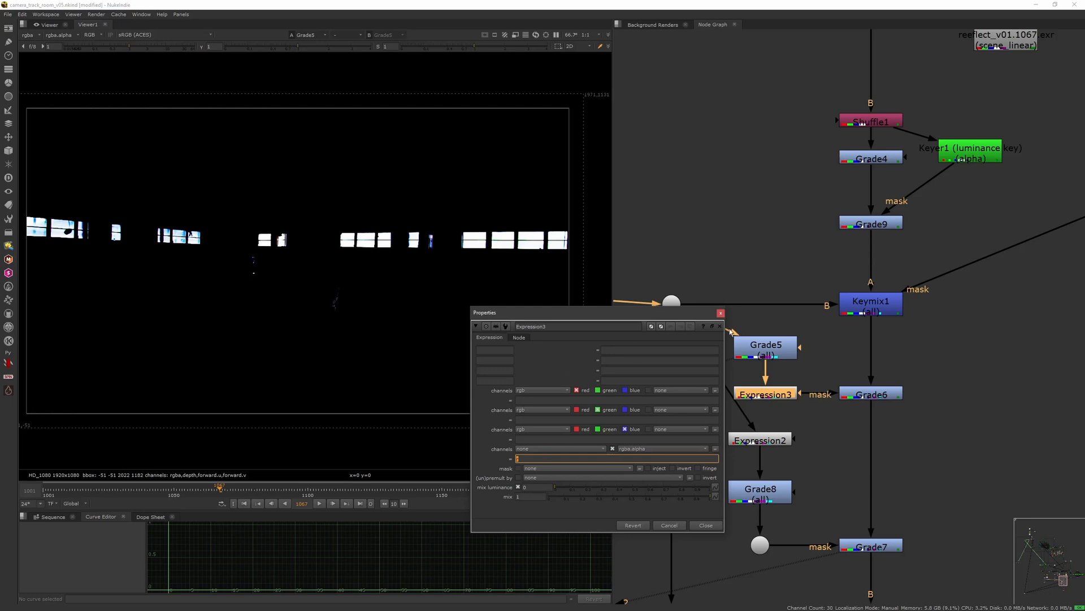
{"action": "left_click", "coordinate": [721, 313]}
Step: View Expression3's alpha and the RGB output of Grade6
{"action": "key", "text": "1"}
{"action": "key", "text": "a"}
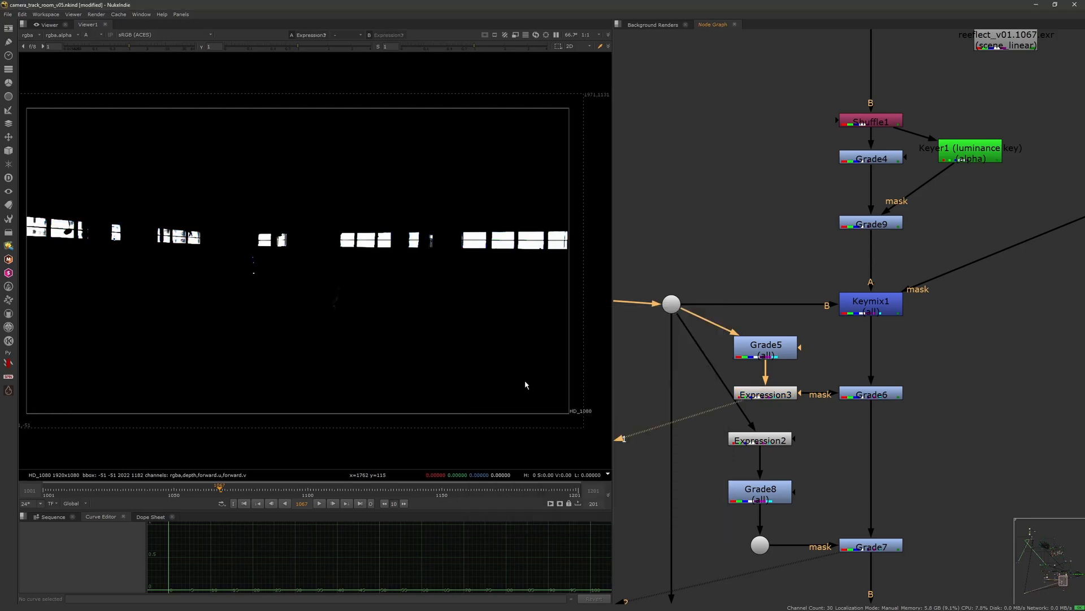
{"action": "middle_click_drag", "start_coordinate": [828, 394], "coordinate": [727, 351]}
{"action": "left_click", "coordinate": [786, 349]}
{"action": "key", "text": "1"}
{"action": "key", "text": "a"}
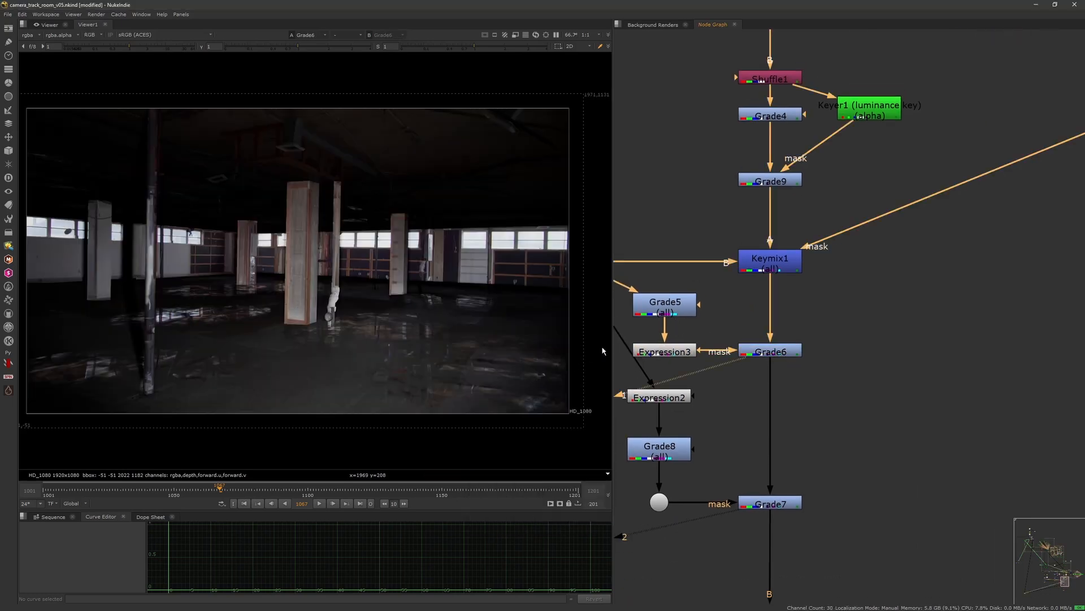
Step: Toggle Grade6 on and off to compare the reflection grade
{"action": "left_click", "coordinate": [786, 355]}
{"action": "key", "text": "d"}
{"action": "key", "text": "d"}
{"action": "key", "text": "d"}
{"action": "key", "text": "d"}
{"action": "key", "text": "d"}
{"action": "key", "text": "d"}
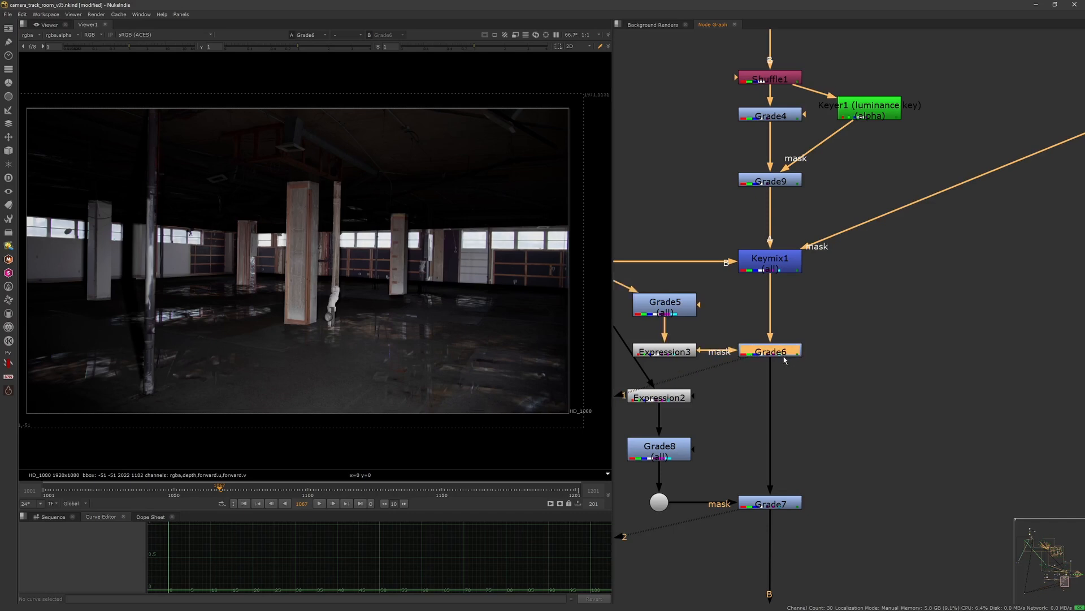
{"action": "key", "text": "d"}
{"action": "key", "text": "d"}
{"action": "scroll", "coordinate": [802, 322], "scroll_direction": "down", "scroll_amount": 1}
{"action": "middle_click_drag", "start_coordinate": [771, 437], "coordinate": [822, 308]}
{"action": "scroll", "coordinate": [802, 322], "scroll_direction": "up", "scroll_amount": 1}
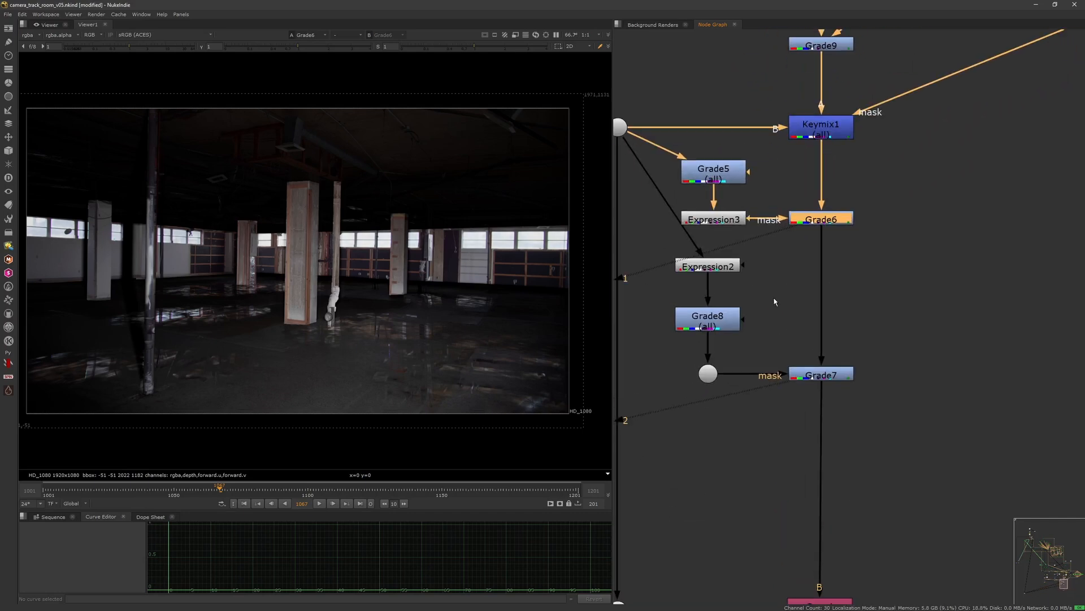
Step: View Expression2 and open its properties to inspect the expression
{"action": "left_click_drag", "start_coordinate": [723, 271], "coordinate": [723, 285]}
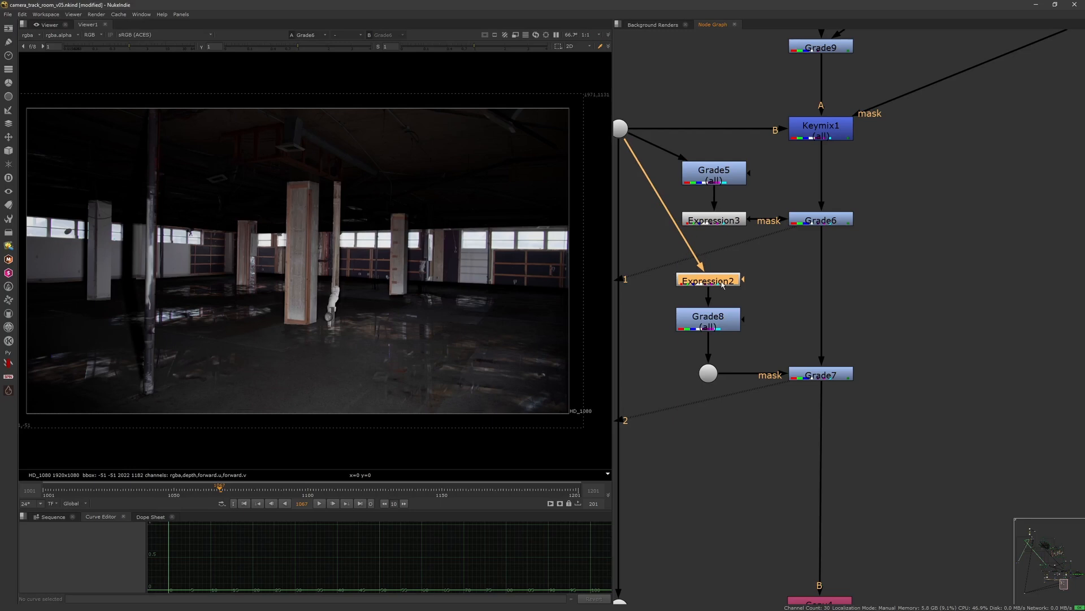
{"action": "key", "text": "1"}
{"action": "double_click", "coordinate": [722, 281]}
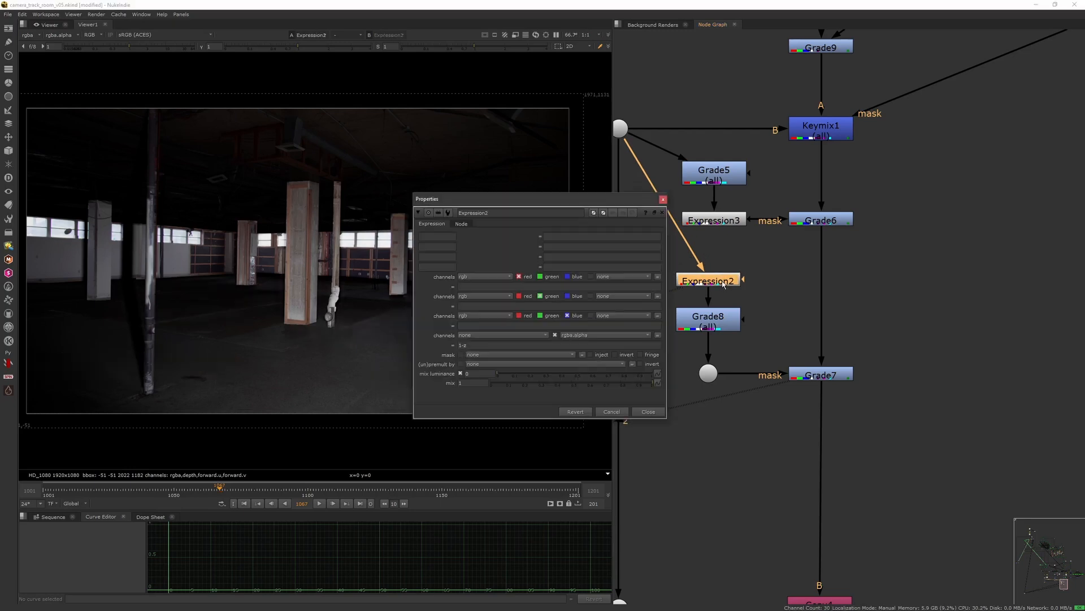
{"action": "left_click", "coordinate": [665, 200]}
Step: Create a LayerContactSheet node beside the plate branch
{"action": "scroll", "coordinate": [667, 309], "scroll_direction": "down", "scroll_amount": 8}
{"action": "scroll", "coordinate": [667, 309], "scroll_direction": "up", "scroll_amount": 8}
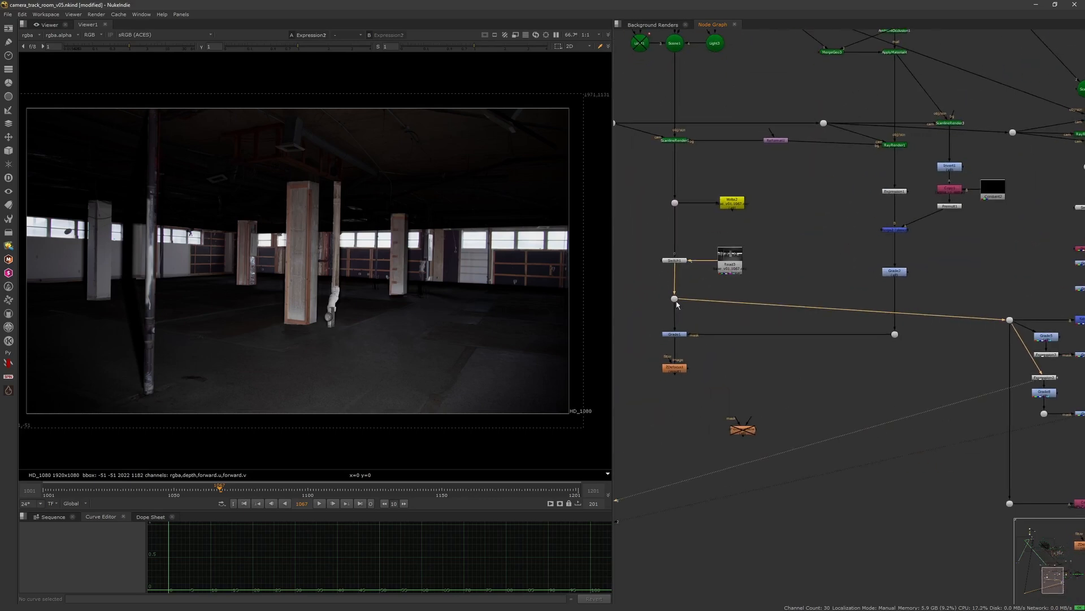
{"action": "left_click_drag", "start_coordinate": [653, 437], "coordinate": [790, 349]}
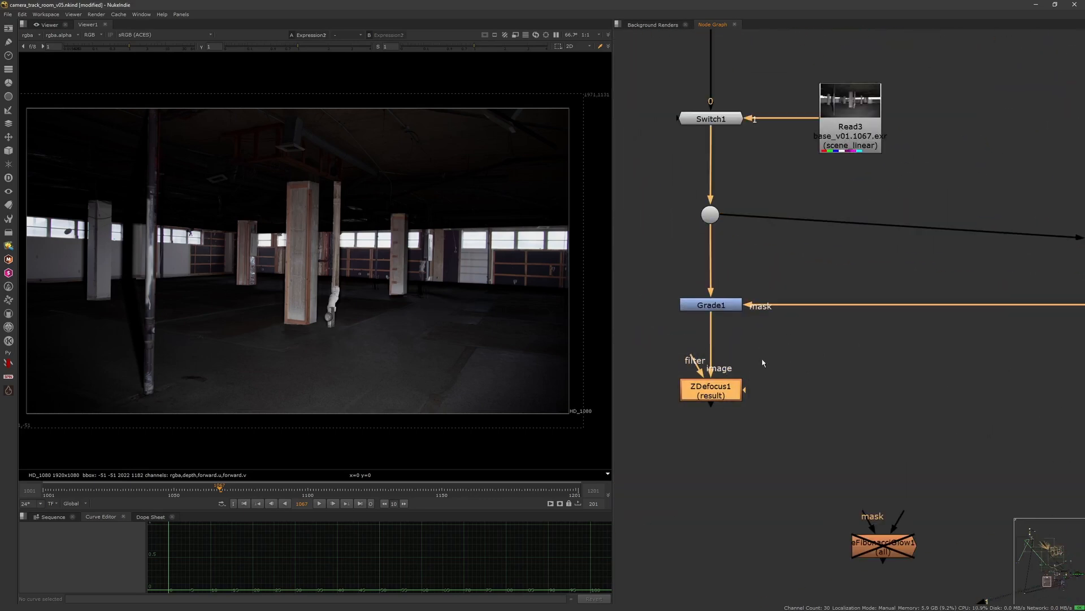
{"action": "scroll", "coordinate": [735, 390], "scroll_direction": "down", "scroll_amount": 6}
{"action": "scroll", "coordinate": [652, 360], "scroll_direction": "up", "scroll_amount": 5}
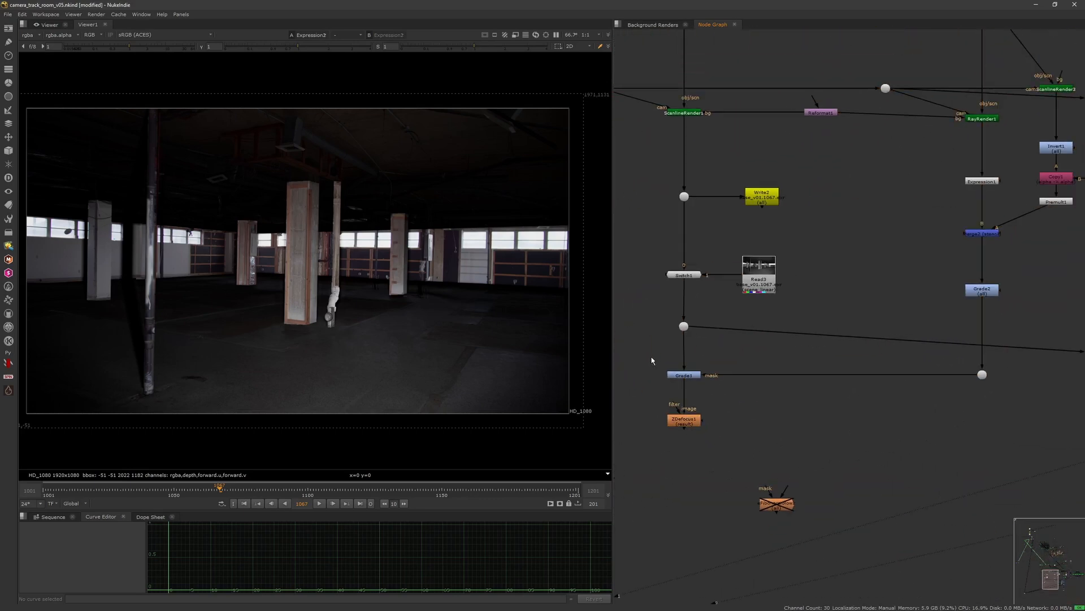
{"action": "middle_click_drag", "start_coordinate": [652, 360], "coordinate": [733, 359]}
{"action": "key", "text": "Tab"}
{"action": "type", "text": "layeer"}
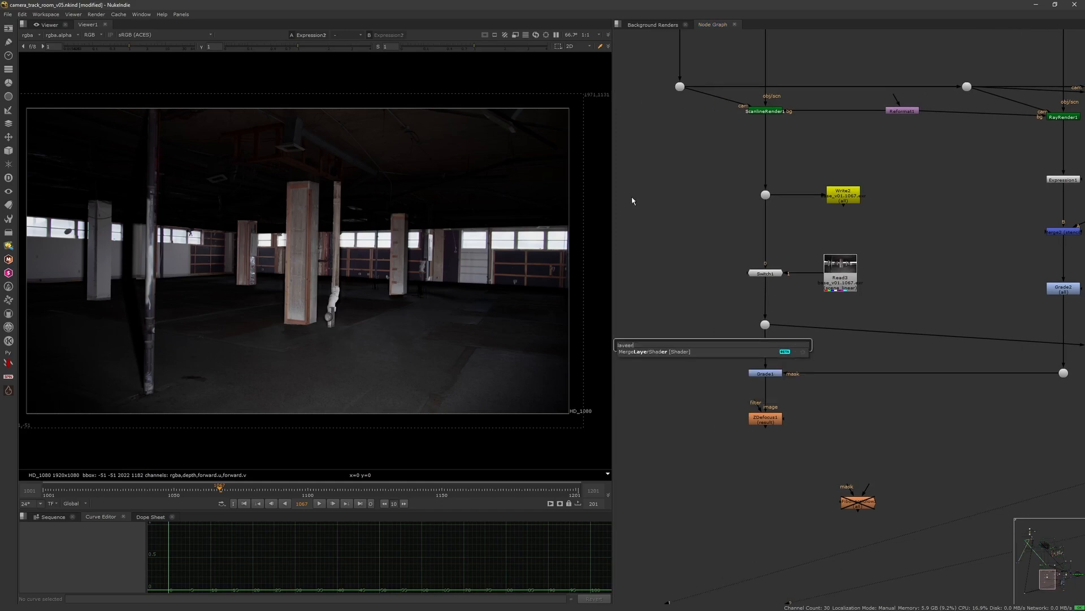
{"action": "key", "text": "BackSpace"}
{"action": "type", "text": "l"}
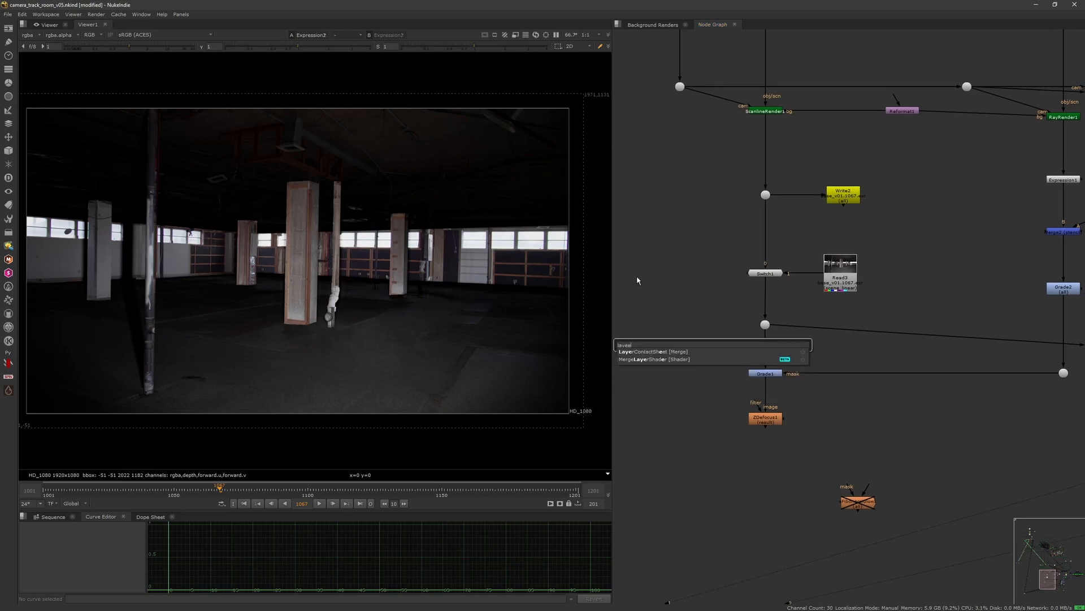
{"action": "left_click", "coordinate": [688, 351]}
Step: Connect the LayerContactSheet to the plate dot, view it and open its properties
{"action": "left_click_drag", "start_coordinate": [667, 336], "coordinate": [766, 325]}
{"action": "left_click", "coordinate": [643, 305]}
{"action": "left_click_drag", "start_coordinate": [681, 352], "coordinate": [711, 327]}
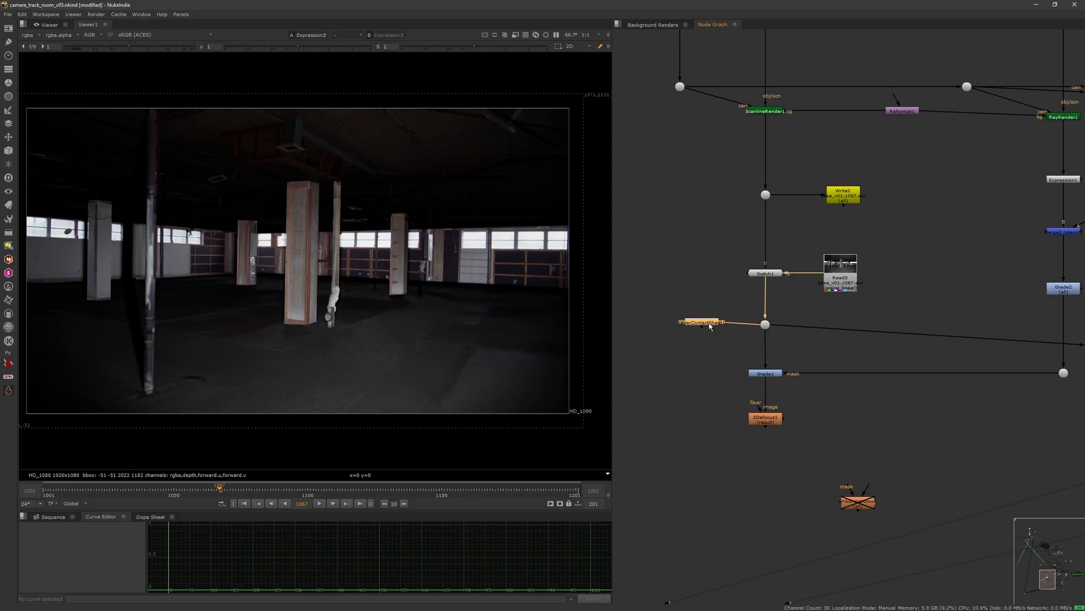
{"action": "key", "text": "1"}
{"action": "double_click", "coordinate": [709, 327]}
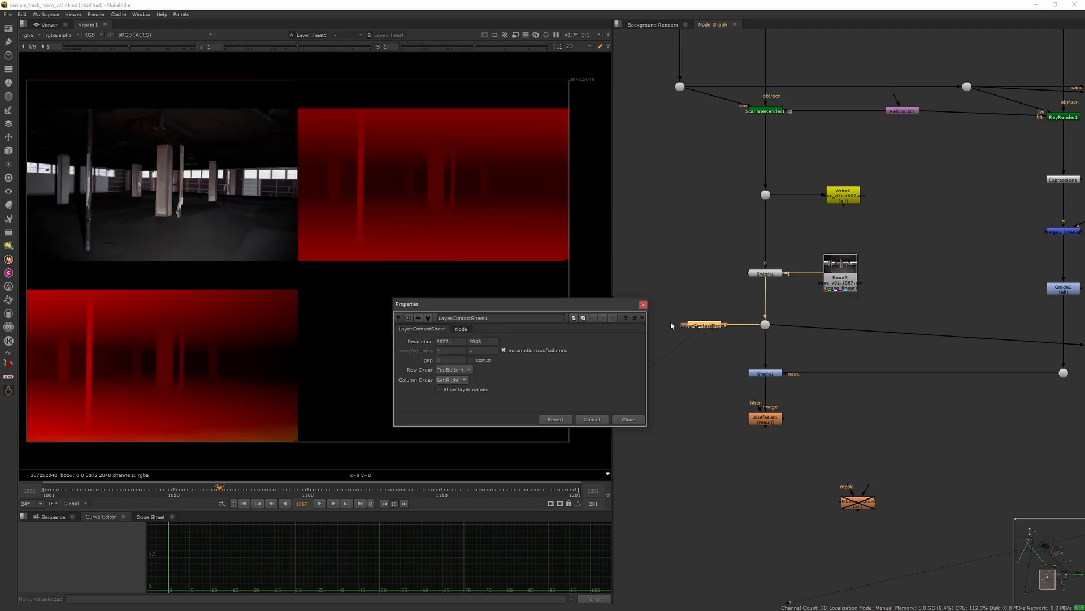
Step: Enable Show layer names on the LayerContactSheet and close its properties
{"action": "left_click", "coordinate": [478, 389]}
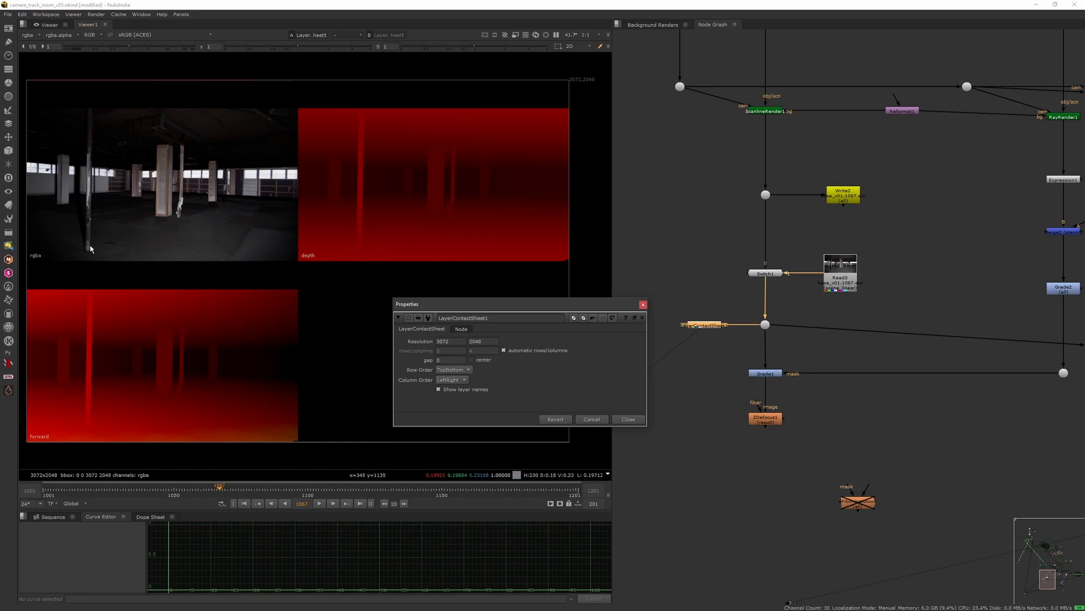
{"action": "key", "text": "a"}
{"action": "key", "text": "a"}
{"action": "key", "text": "a"}
{"action": "key", "text": "a"}
{"action": "middle_click_drag", "start_coordinate": [739, 334], "coordinate": [681, 331]}
{"action": "left_click", "coordinate": [643, 305]}
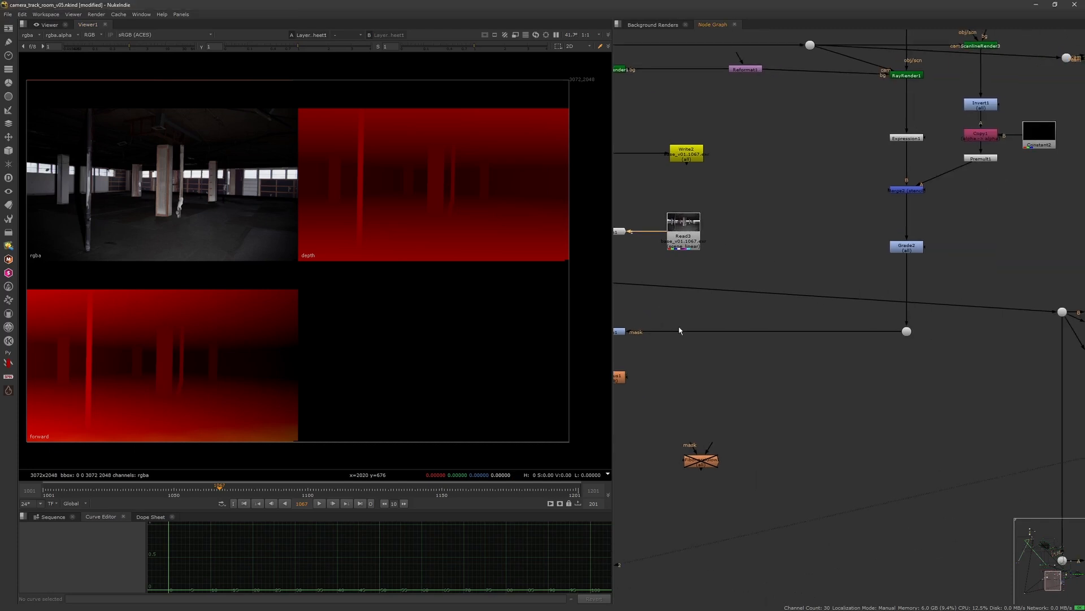
Step: View Expression2 and open its properties
{"action": "scroll", "coordinate": [680, 331], "scroll_direction": "down", "scroll_amount": 4}
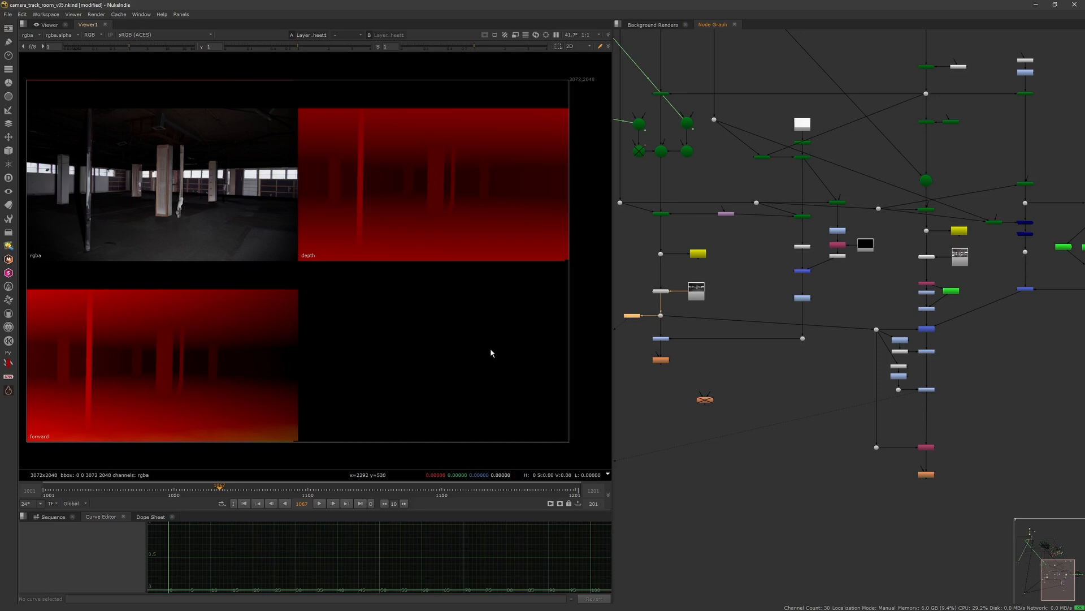
{"action": "scroll", "coordinate": [736, 263], "scroll_direction": "up", "scroll_amount": 6}
{"action": "left_click", "coordinate": [785, 259]}
{"action": "key", "text": "1"}
{"action": "double_click", "coordinate": [786, 259]}
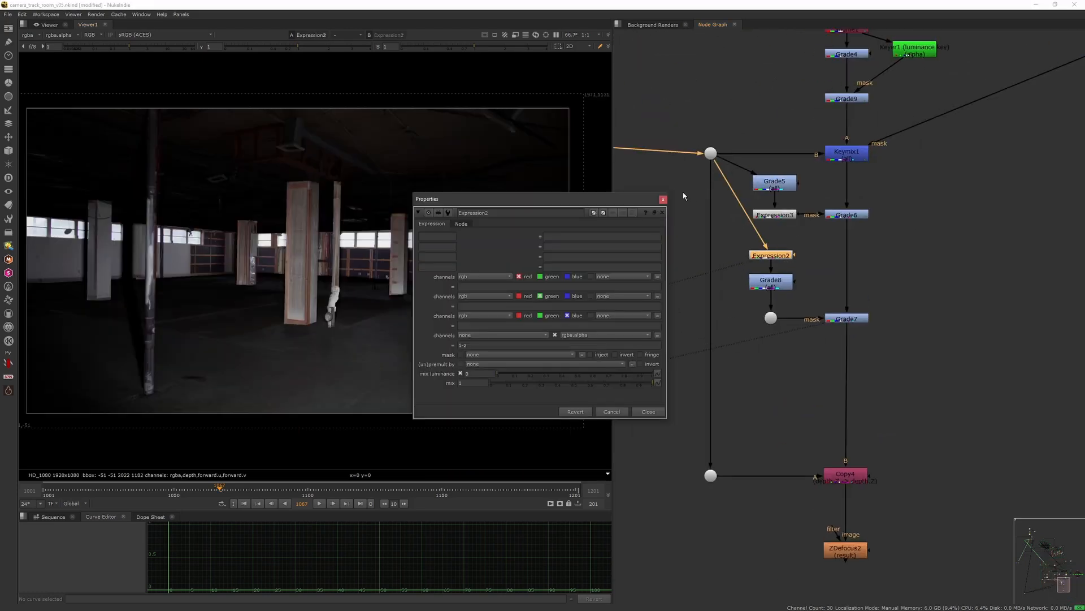
Step: Close Expression2's properties and view its alpha output
{"action": "left_click", "coordinate": [663, 199]}
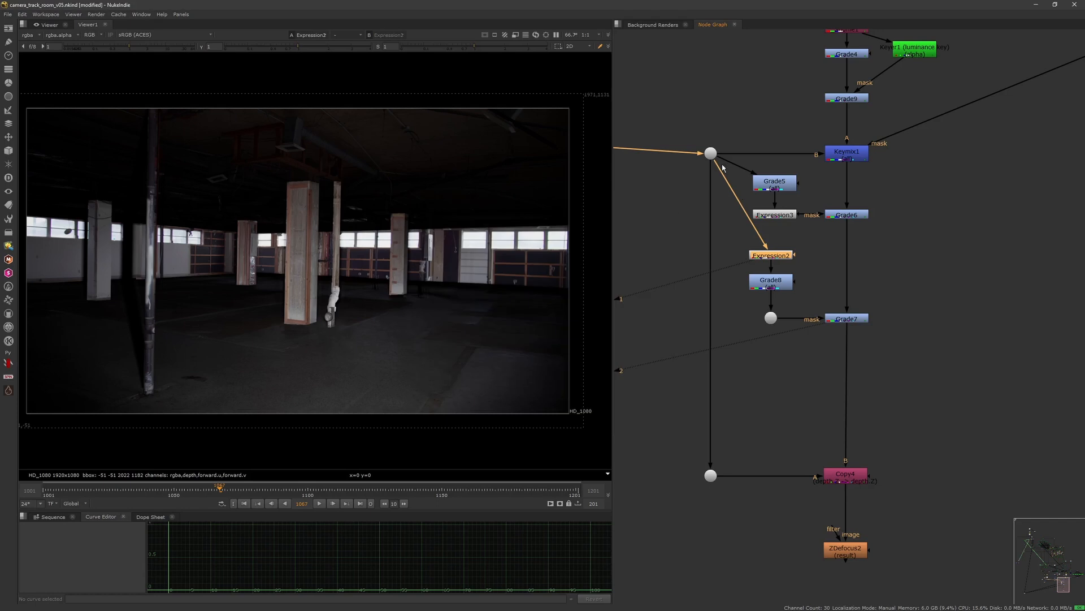
{"action": "left_click_drag", "start_coordinate": [813, 342], "coordinate": [922, 287]}
{"action": "left_click", "coordinate": [784, 256]}
{"action": "key", "text": "a"}
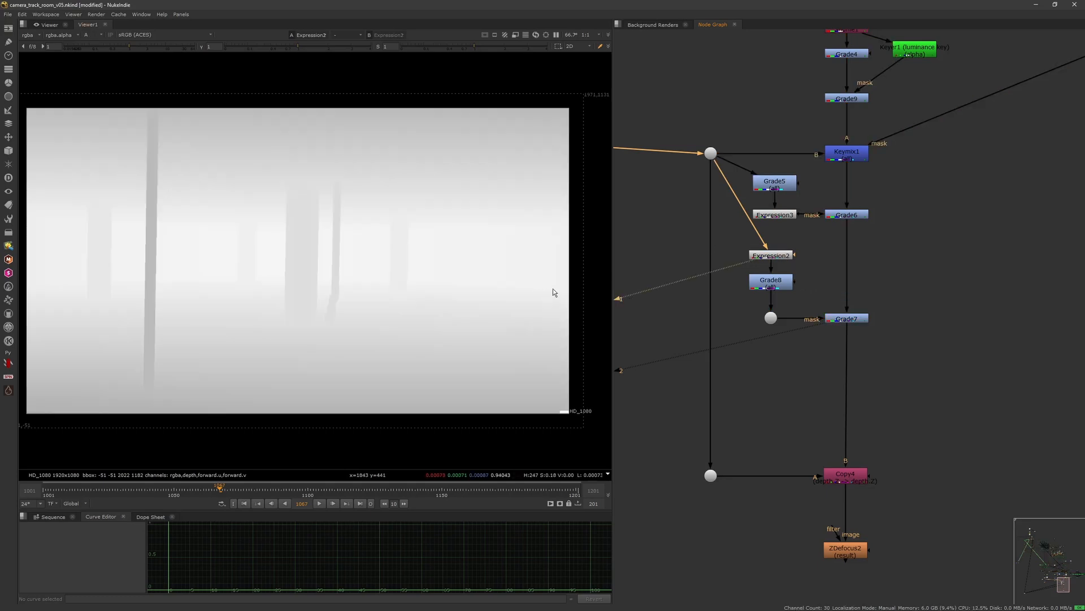
Step: Inspect Expression2's alpha expression and close its properties
{"action": "double_click", "coordinate": [781, 257]}
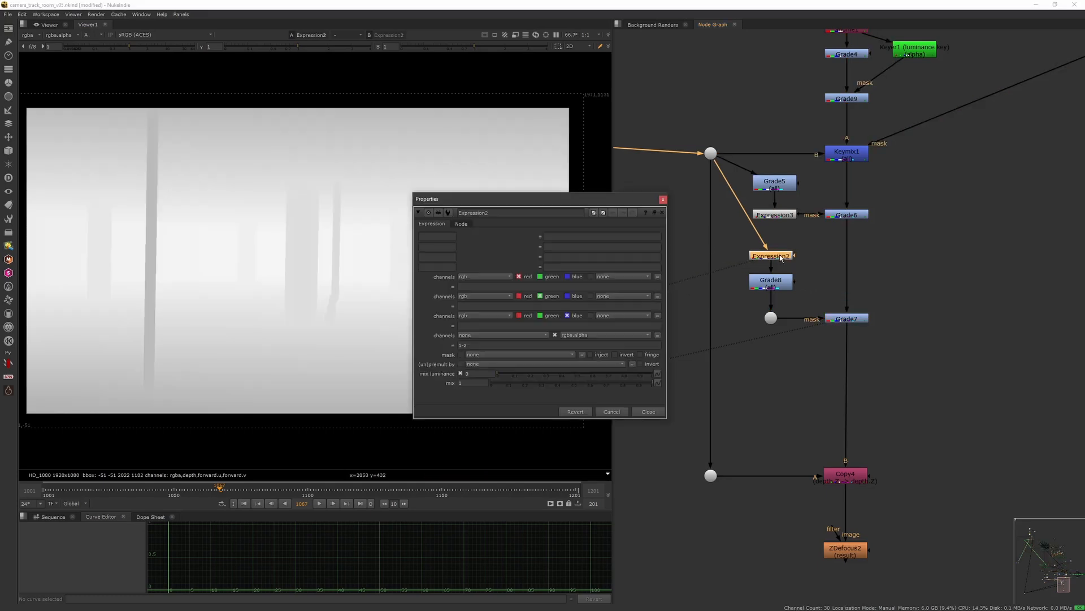
{"action": "double_click", "coordinate": [468, 345]}
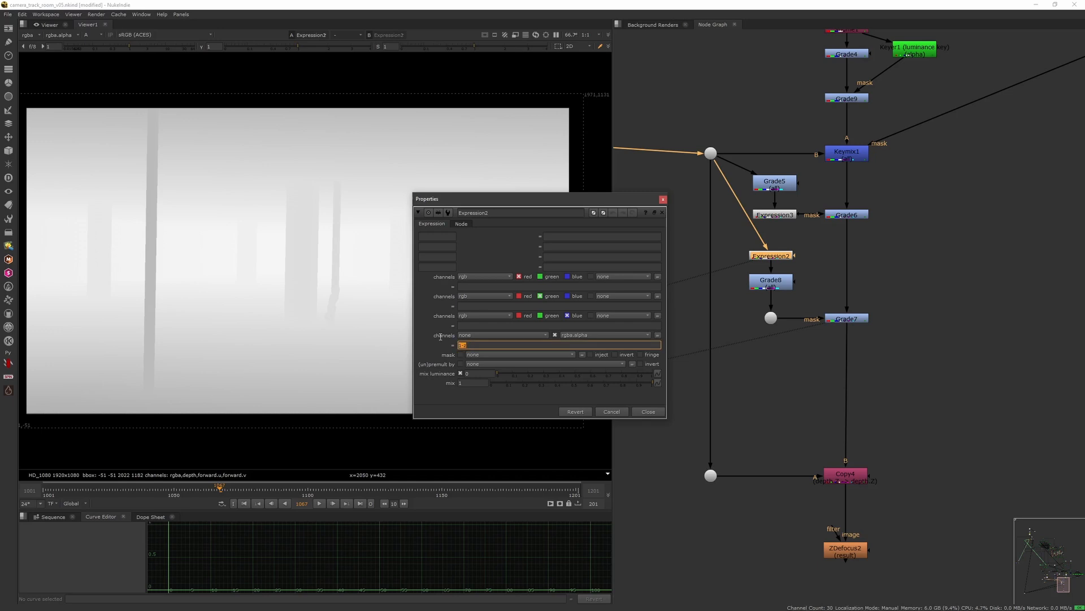
{"action": "left_click", "coordinate": [466, 346]}
{"action": "double_click", "coordinate": [470, 345]}
{"action": "left_click", "coordinate": [464, 344]}
{"action": "left_click", "coordinate": [664, 200]}
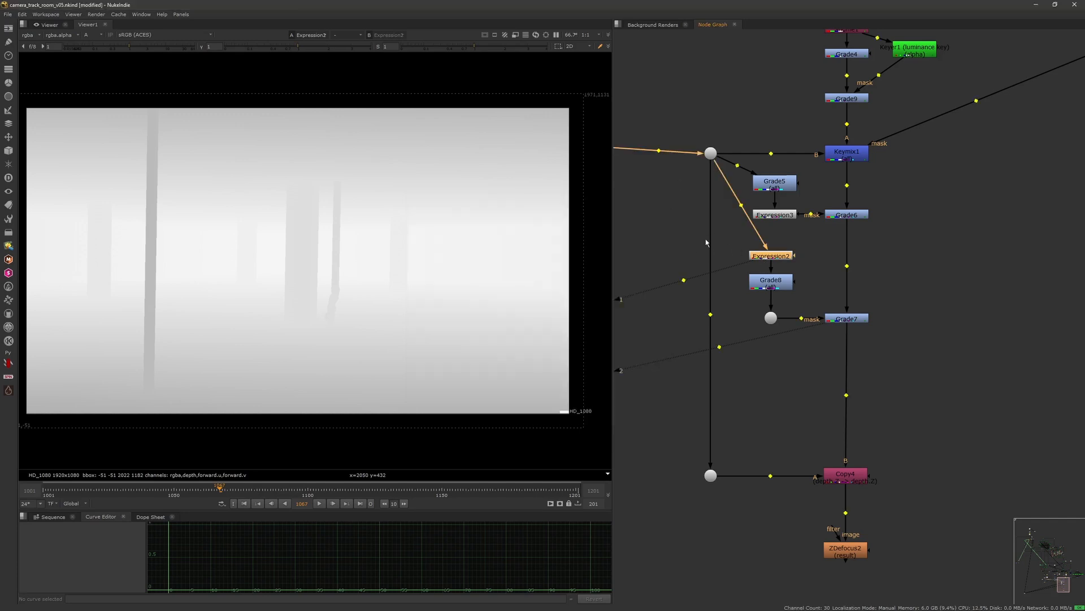
{"action": "left_click", "coordinate": [675, 238]}
{"action": "key", "text": "ctrl+v"}
{"action": "left_click_drag", "start_coordinate": [668, 226], "coordinate": [712, 157]}
{"action": "key", "text": "1"}
{"action": "double_click", "coordinate": [681, 240]}
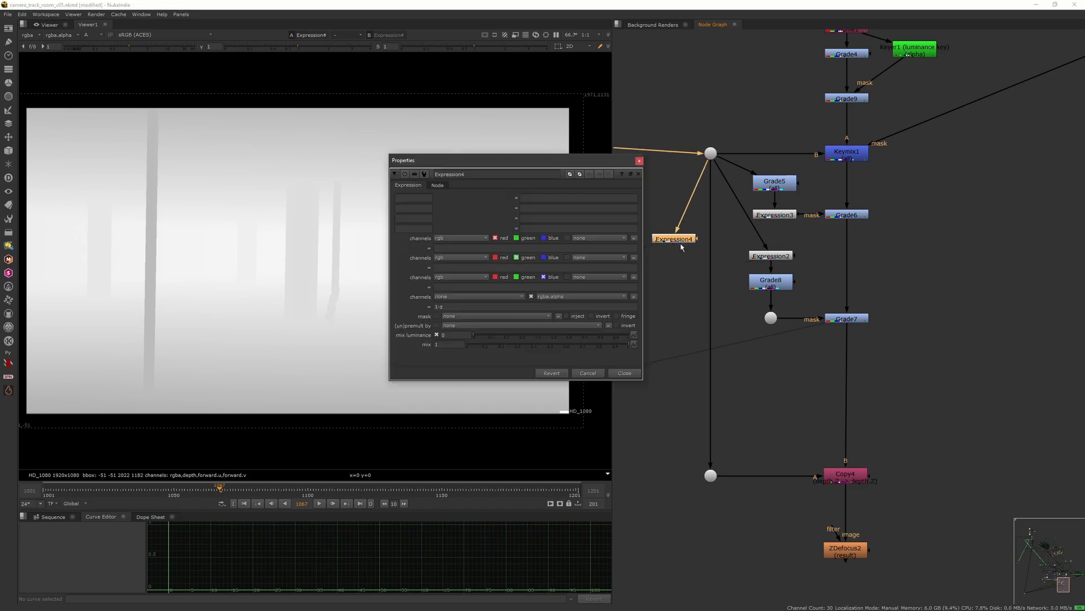
{"action": "left_click_drag", "start_coordinate": [441, 306], "coordinate": [429, 307]}
{"action": "key", "text": "BackSpace"}
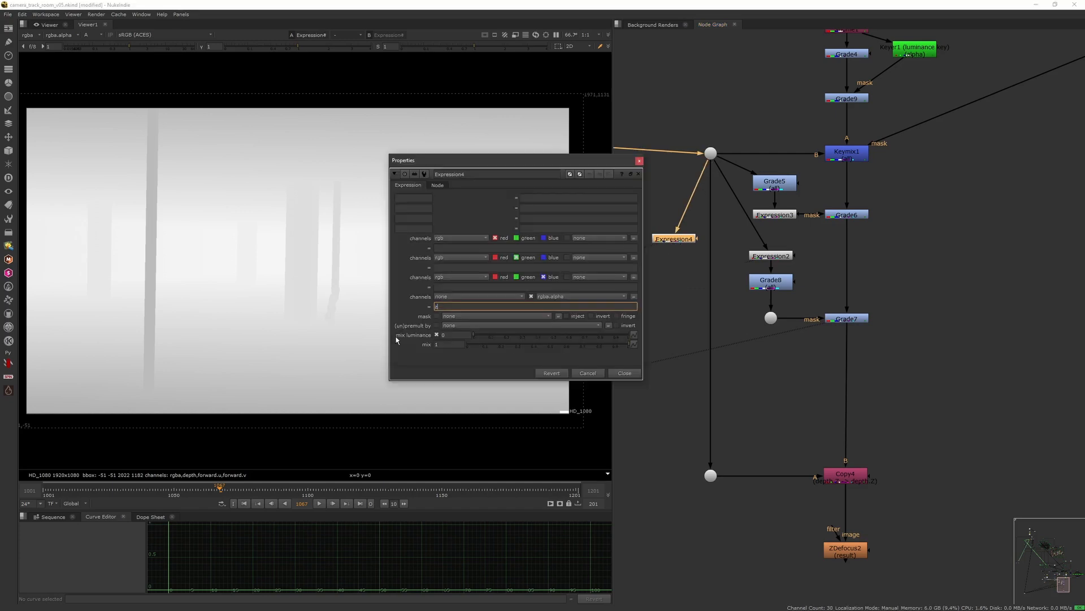
{"action": "key", "text": "Return"}
{"action": "left_click_drag", "start_coordinate": [515, 164], "coordinate": [688, 343]}
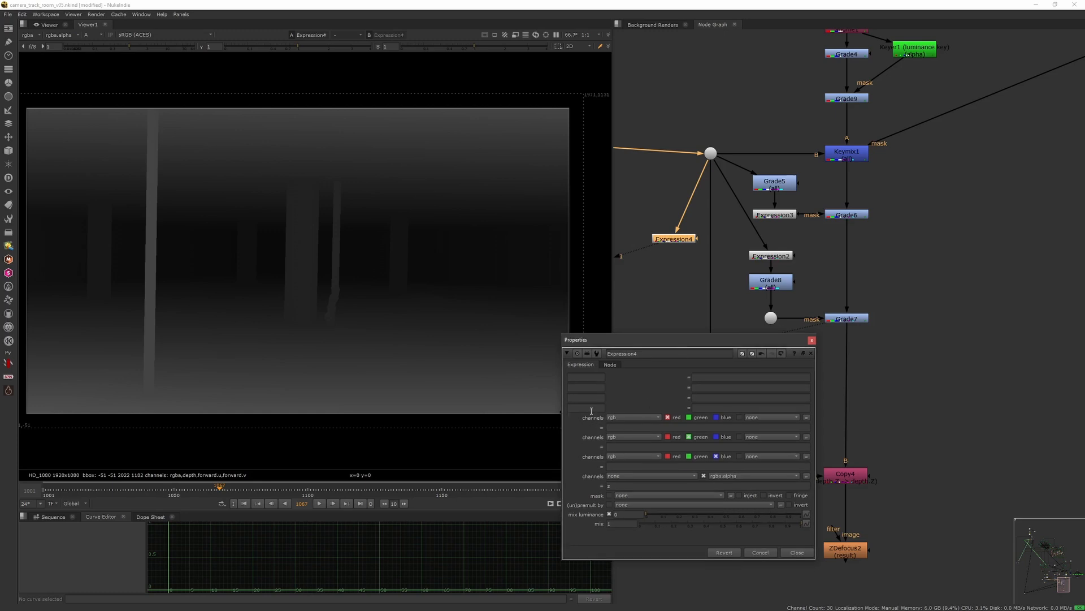
{"action": "double_click", "coordinate": [609, 485]}
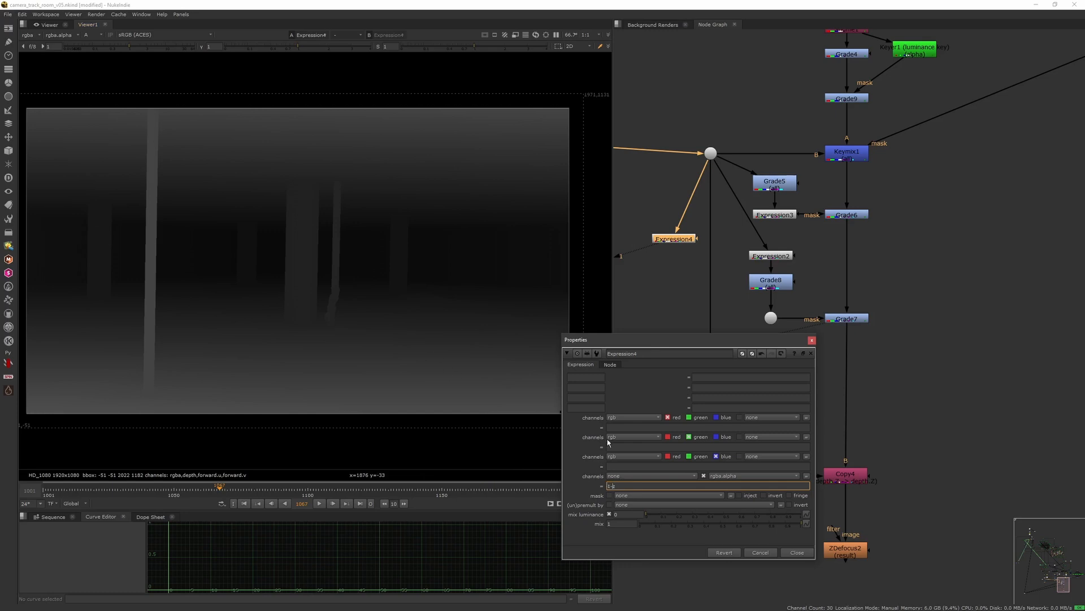
{"action": "key", "text": "Return"}
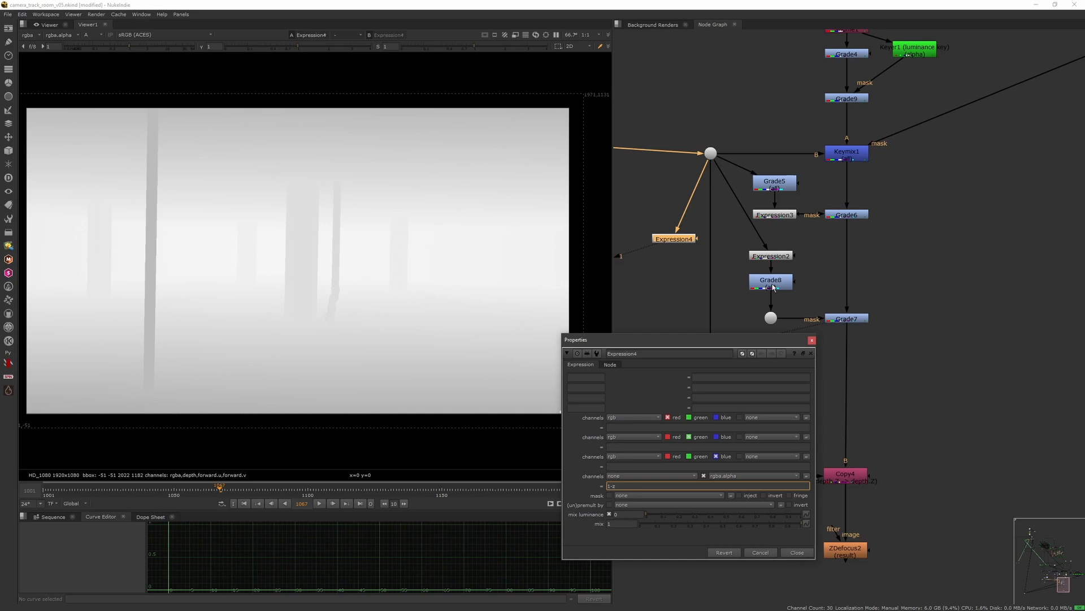
{"action": "left_click", "coordinate": [811, 341]}
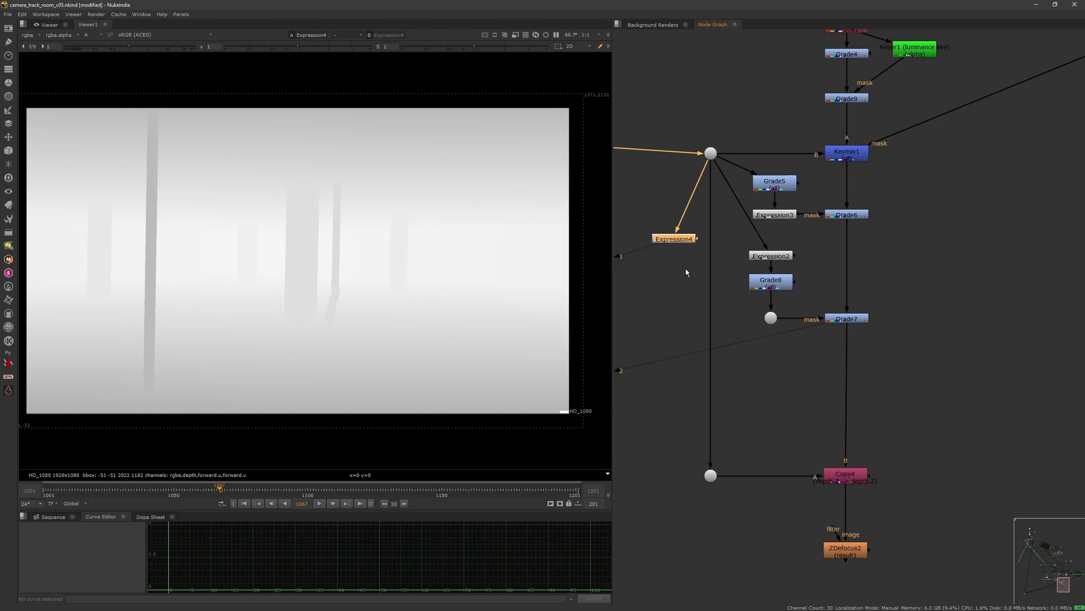
{"action": "key", "text": "Delete"}
Step: Move Expression2 and Grade8 slightly left and view Grade8's output
{"action": "left_click", "coordinate": [770, 256]}
{"action": "key", "text": "1"}
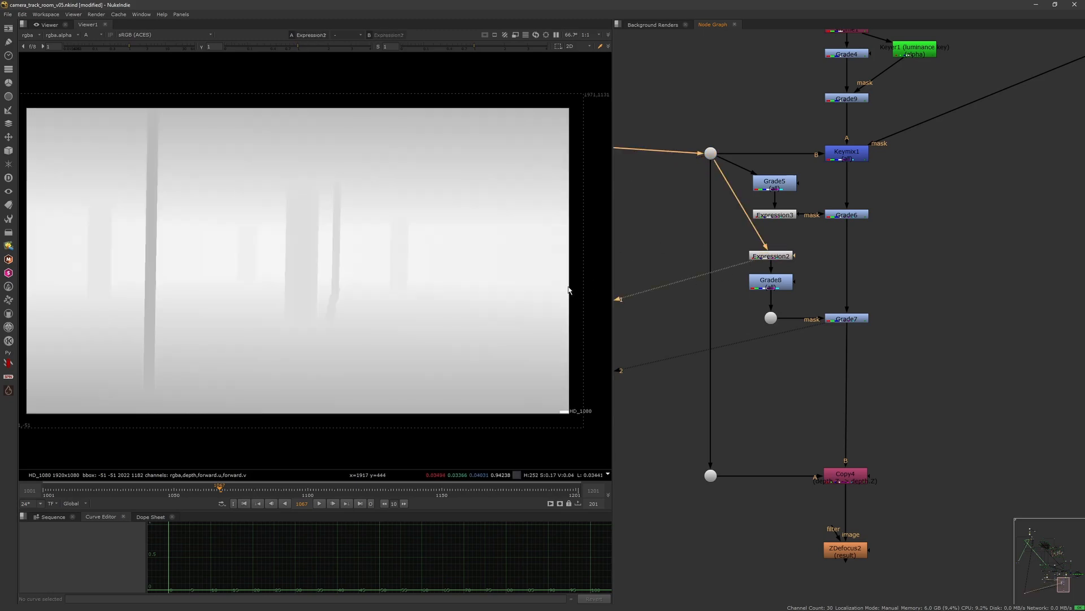
{"action": "left_click_drag", "start_coordinate": [785, 260], "coordinate": [761, 285]}
{"action": "left_click", "coordinate": [770, 256]}
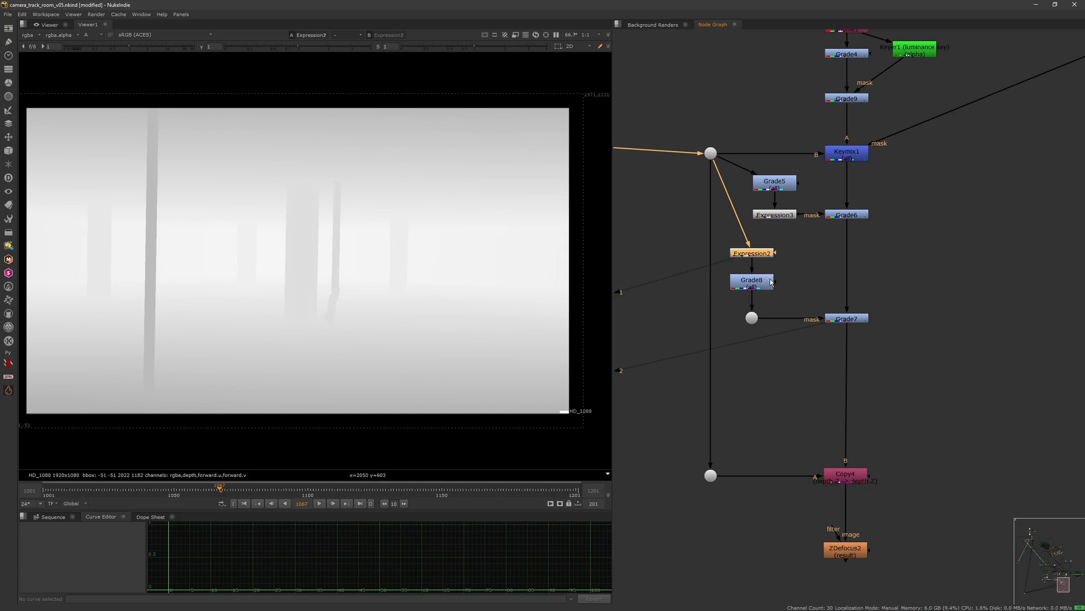
{"action": "left_click", "coordinate": [767, 280]}
{"action": "key", "text": "1"}
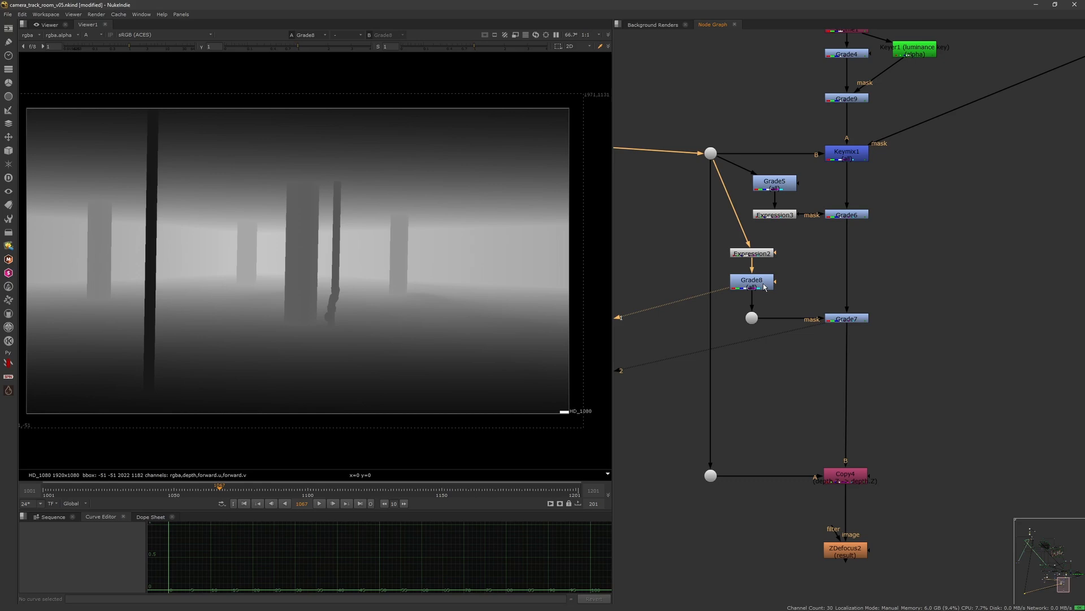
Step: Inspect Grade8's properties and view Expression2's output
{"action": "left_click", "coordinate": [761, 287]}
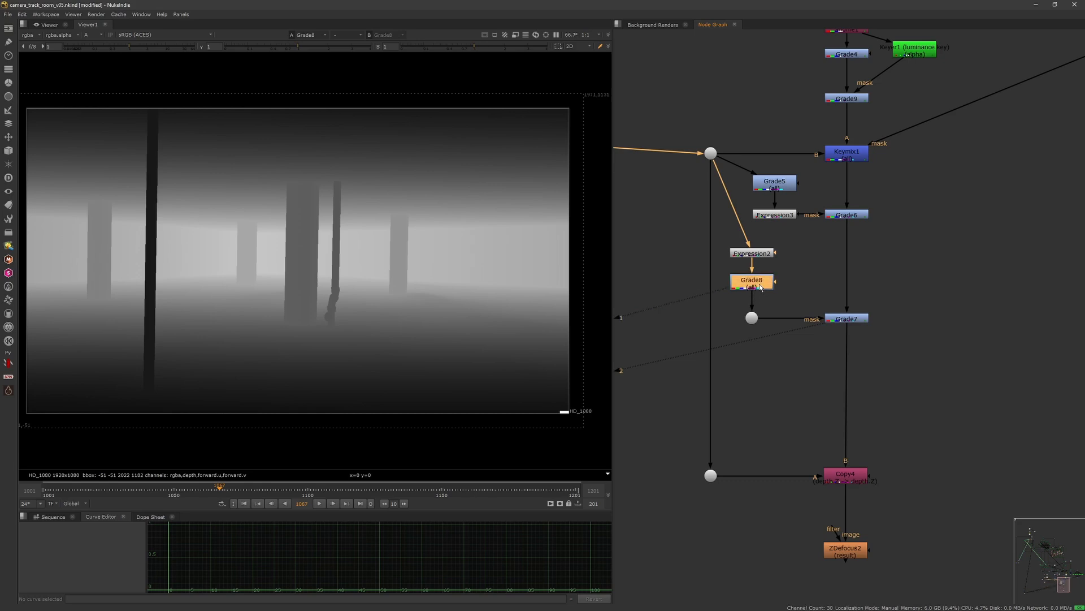
{"action": "double_click", "coordinate": [760, 286]}
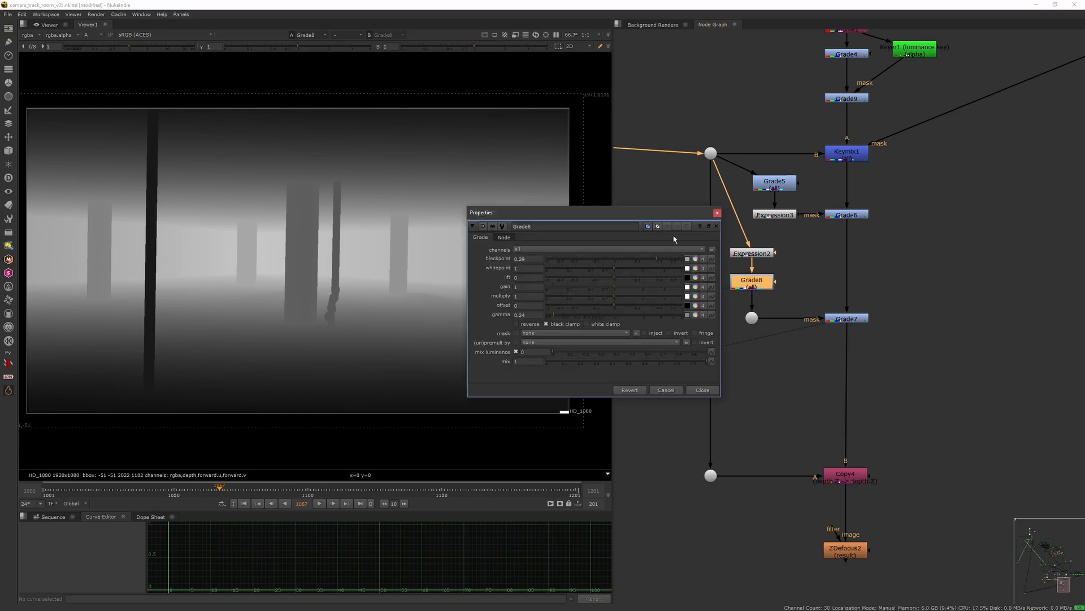
{"action": "left_click", "coordinate": [718, 213]}
{"action": "left_click", "coordinate": [758, 254]}
{"action": "key", "text": "1"}
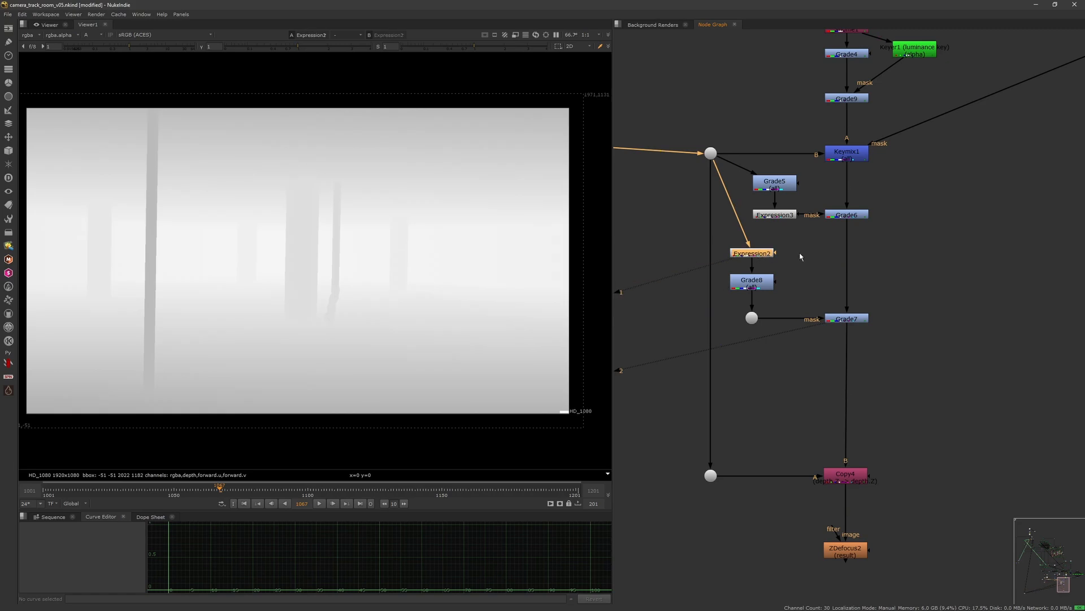
Step: Paste a new Expression node fed from the plate dot and set its alpha expression to (1-z)
{"action": "left_click", "coordinate": [802, 256]}
{"action": "key", "text": "ctrl+v"}
{"action": "left_click_drag", "start_coordinate": [801, 242], "coordinate": [711, 153]}
{"action": "key", "text": "1"}
{"action": "double_click", "coordinate": [809, 256]}
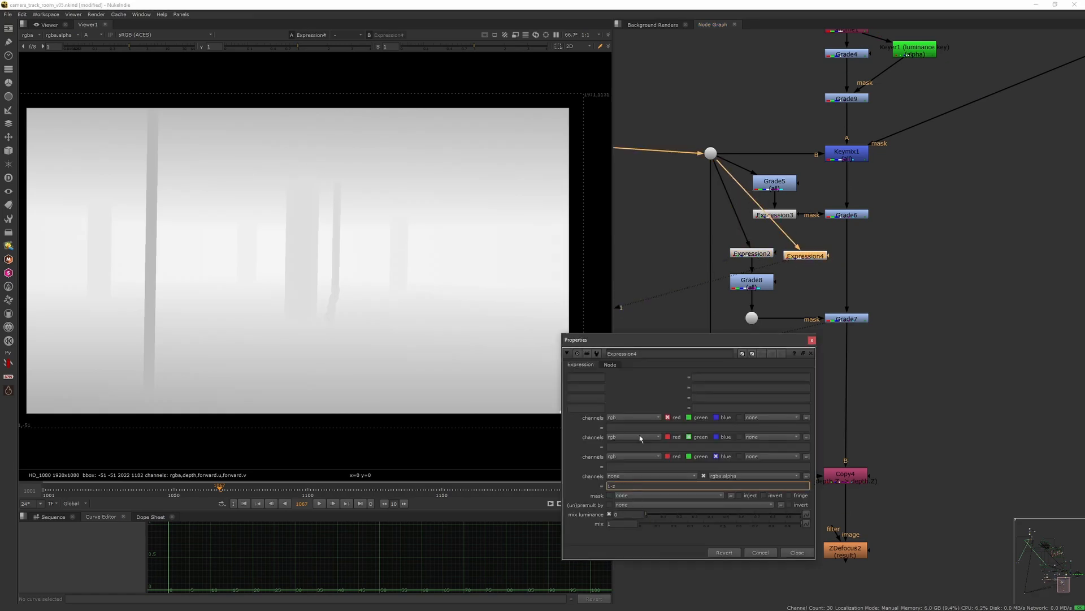
{"action": "type", "text": "(1-z) /2"}
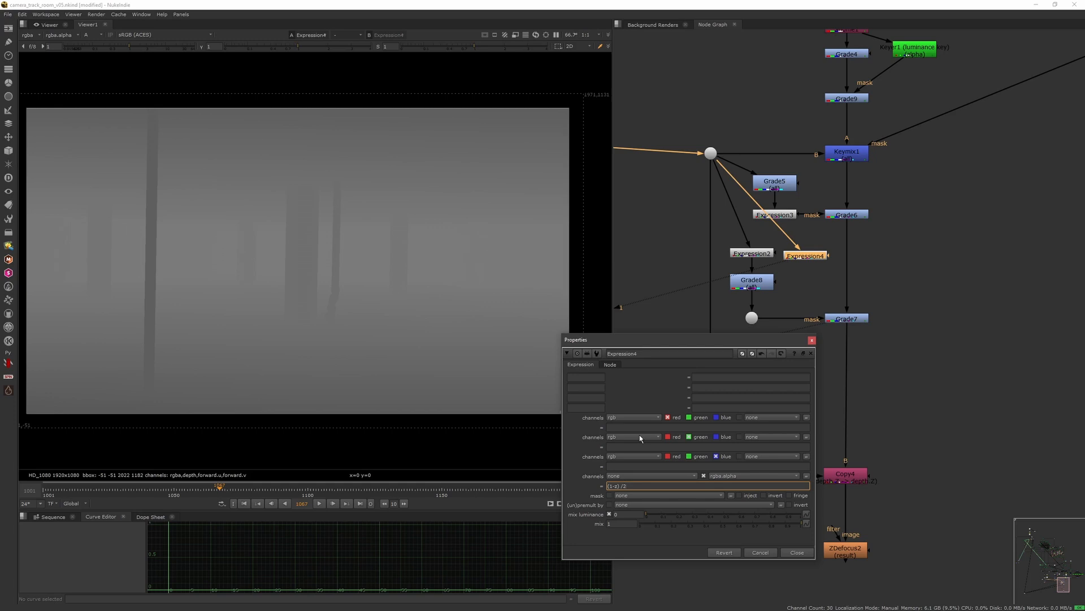
{"action": "key", "text": "BackSpace"}
{"action": "key", "text": "BackSpace"}
{"action": "key", "text": "BackSpace"}
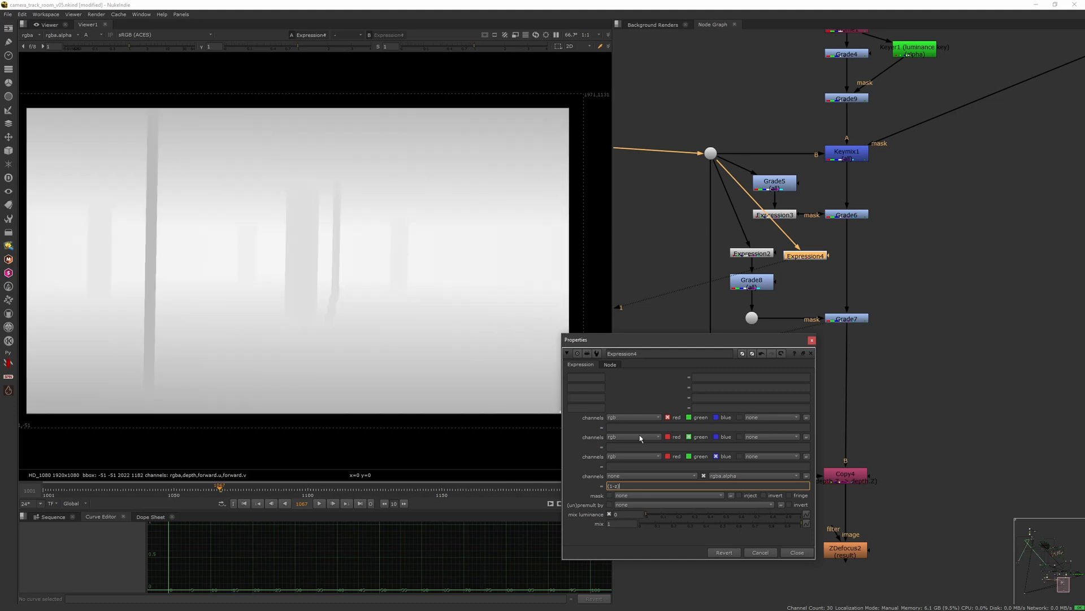
Step: Close the new Expression node and view and inspect Grade8's properties
{"action": "left_click", "coordinate": [812, 340]}
{"action": "key", "text": "1"}
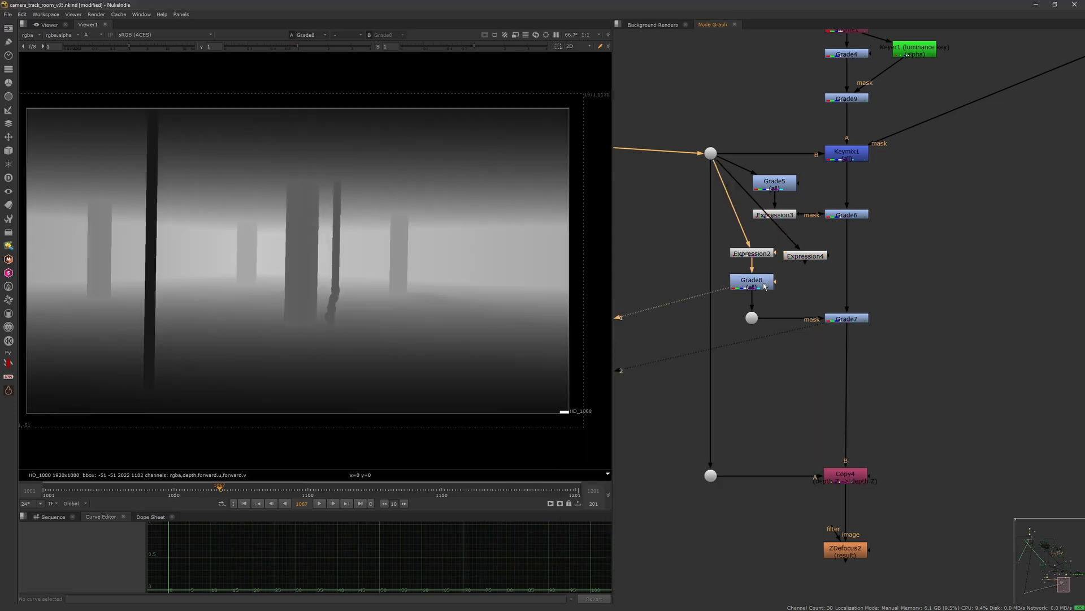
{"action": "double_click", "coordinate": [743, 290]}
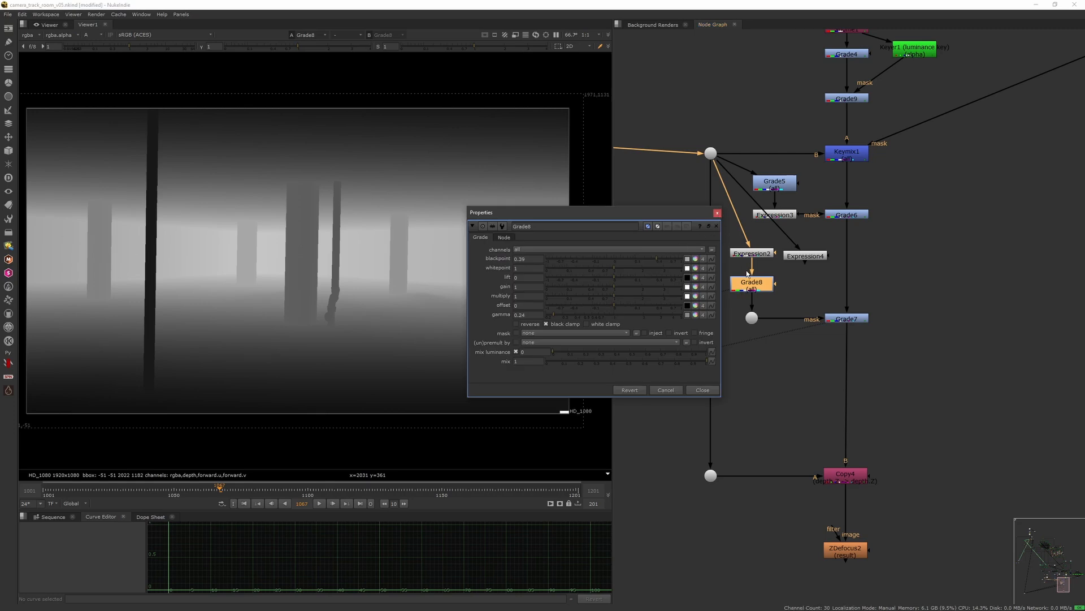
{"action": "left_click", "coordinate": [717, 213]}
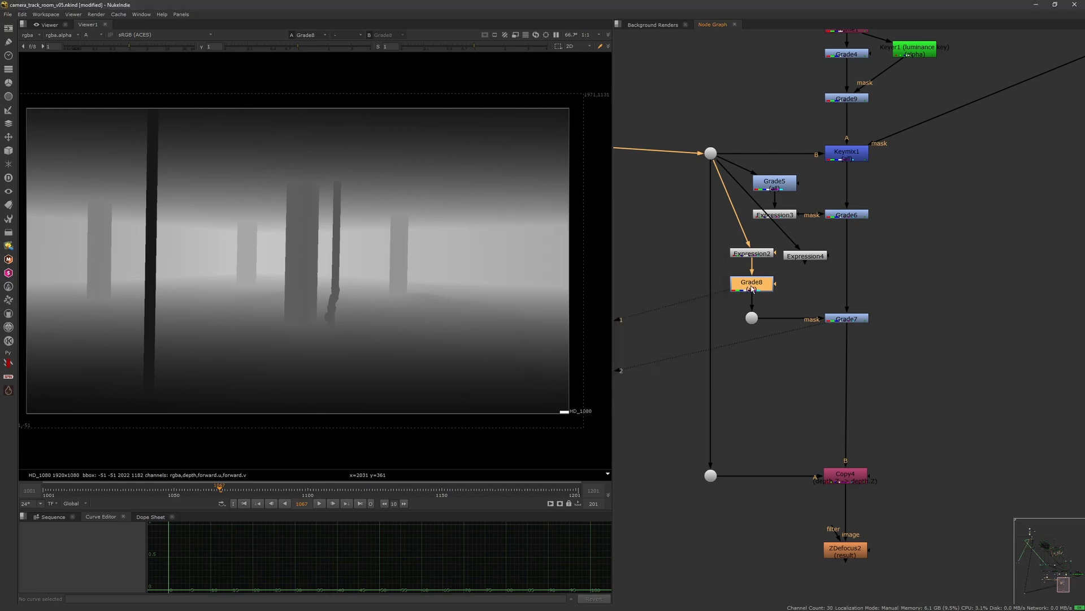
Step: View Grade7's RGB result and toggle the node on and off to compare
{"action": "left_click", "coordinate": [842, 319]}
{"action": "key", "text": "1"}
{"action": "left_click", "coordinate": [785, 341]}
{"action": "key", "text": "a"}
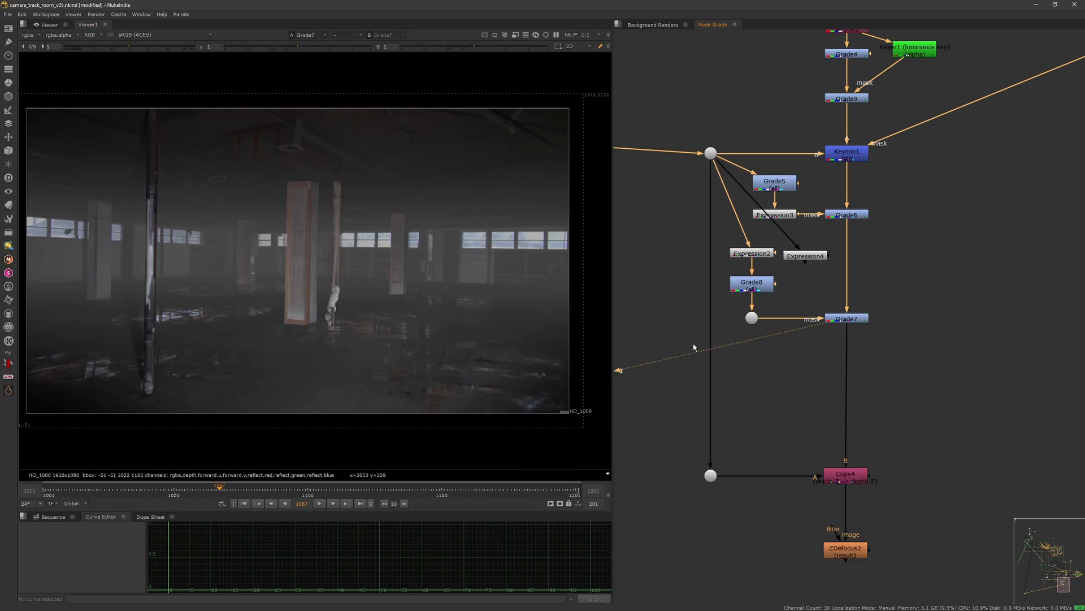
{"action": "left_click", "coordinate": [849, 321]}
{"action": "key", "text": "d"}
{"action": "key", "text": "d"}
{"action": "key", "text": "d"}
{"action": "key", "text": "d"}
{"action": "key", "text": "d"}
{"action": "key", "text": "d"}
{"action": "key", "text": "d"}
{"action": "key", "text": "d"}
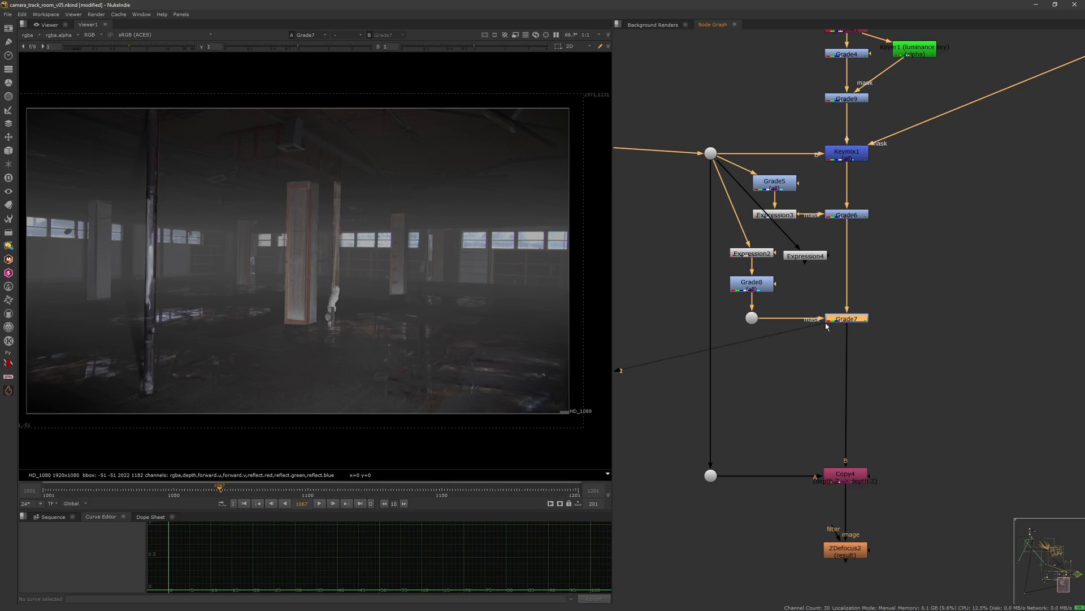
Step: View the mask dot's alpha and return to Grade7's RGB output
{"action": "left_click", "coordinate": [751, 317]}
{"action": "key", "text": "1"}
{"action": "key", "text": "a"}
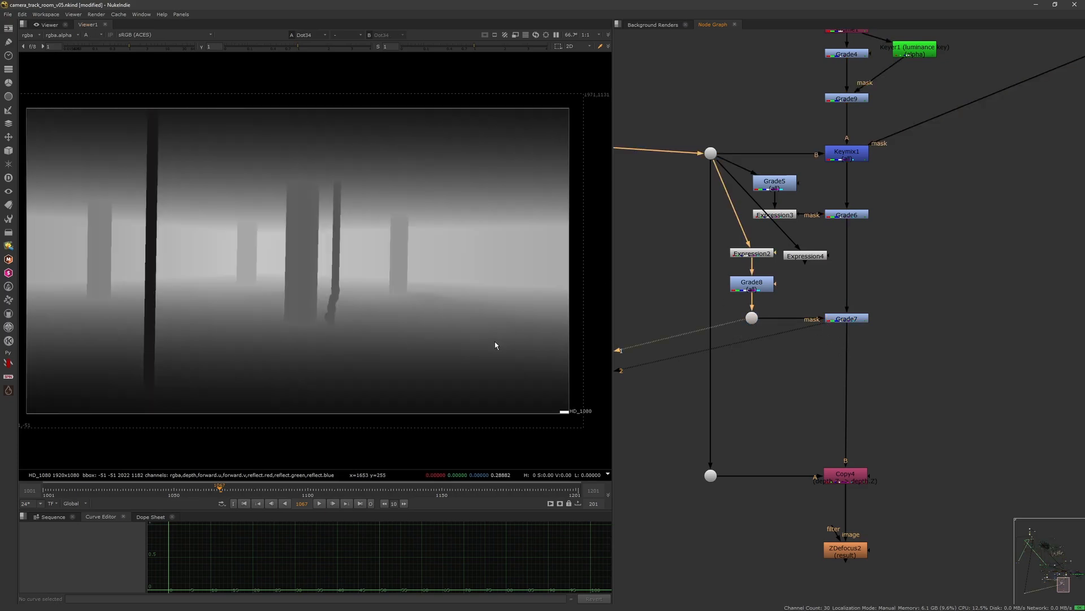
{"action": "left_click_drag", "start_coordinate": [788, 357], "coordinate": [877, 298]}
{"action": "key", "text": "1"}
{"action": "key", "text": "a"}
Step: Open Grade7's properties, close them, and toggle the node off and on again
{"action": "double_click", "coordinate": [853, 320]}
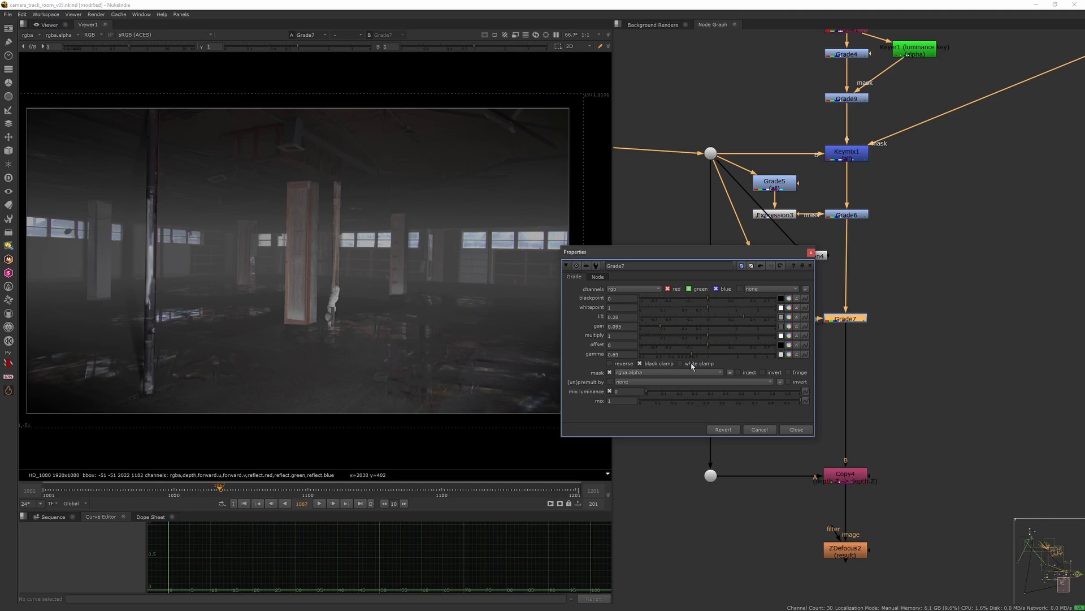
{"action": "left_click", "coordinate": [812, 253]}
{"action": "key", "text": "d"}
{"action": "key", "text": "d"}
Step: Adjust Grade7's gain colour values and close its properties
{"action": "double_click", "coordinate": [846, 320]}
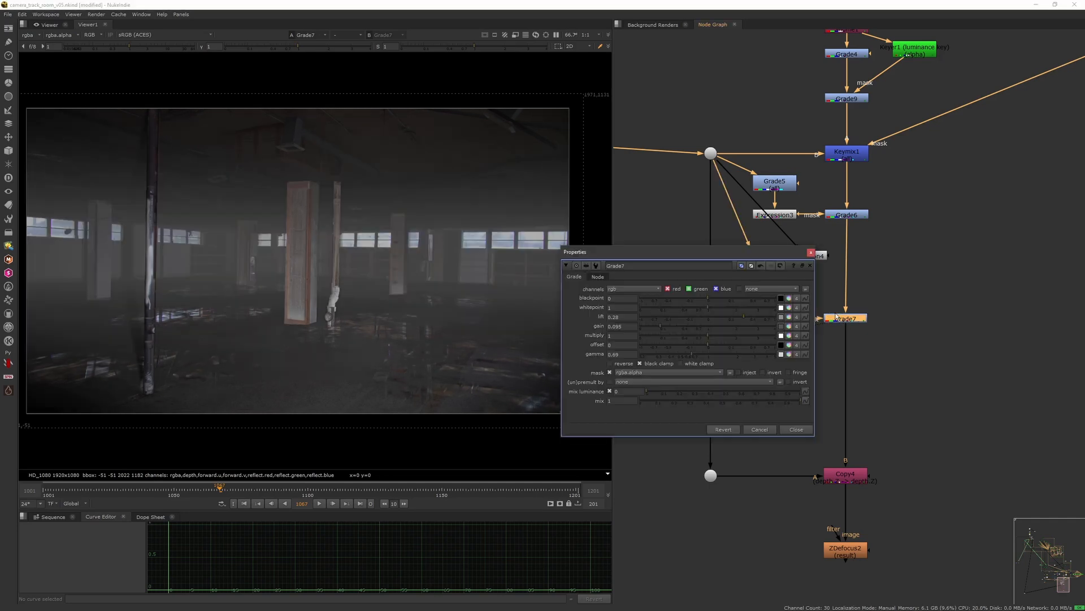
{"action": "left_click", "coordinate": [790, 326]}
{"action": "mouse_move", "coordinate": [846, 354]}
{"action": "left_mouse_down"}
{"action": "mouse_move", "coordinate": [845, 339]}
{"action": "mouse_move", "coordinate": [845, 367]}
{"action": "mouse_move", "coordinate": [828, 339]}
{"action": "mouse_move", "coordinate": [829, 365]}
{"action": "left_mouse_up"}
{"action": "left_click", "coordinate": [1006, 258]}
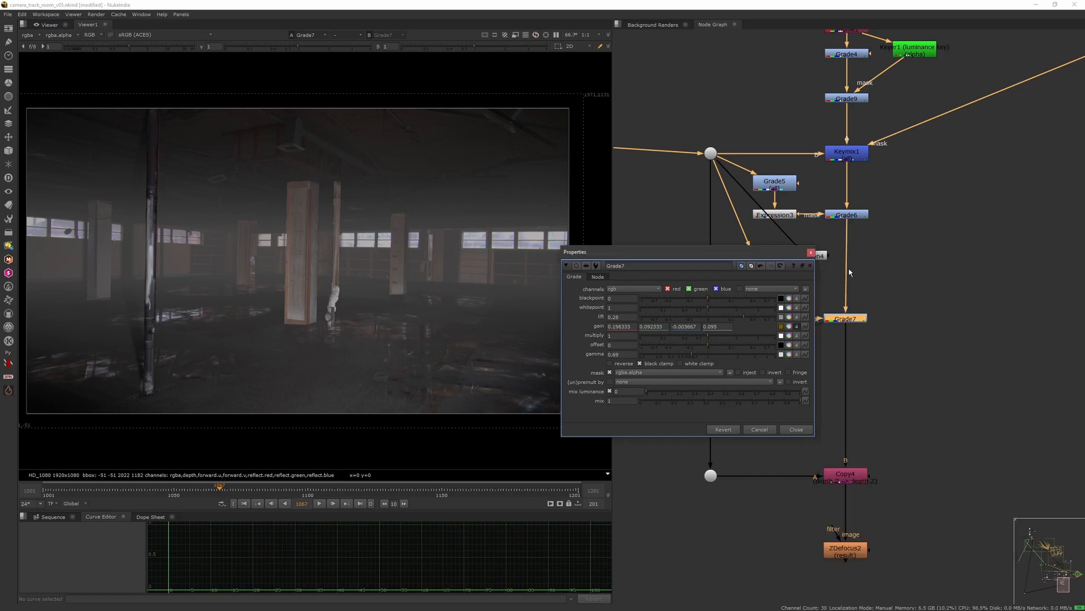
{"action": "left_click", "coordinate": [813, 253]}
Step: View the lower plate dot's alpha and inspect Copy4's channel settings
{"action": "middle_click_drag", "start_coordinate": [849, 349], "coordinate": [859, 229]}
{"action": "left_click_drag", "start_coordinate": [792, 299], "coordinate": [877, 380]}
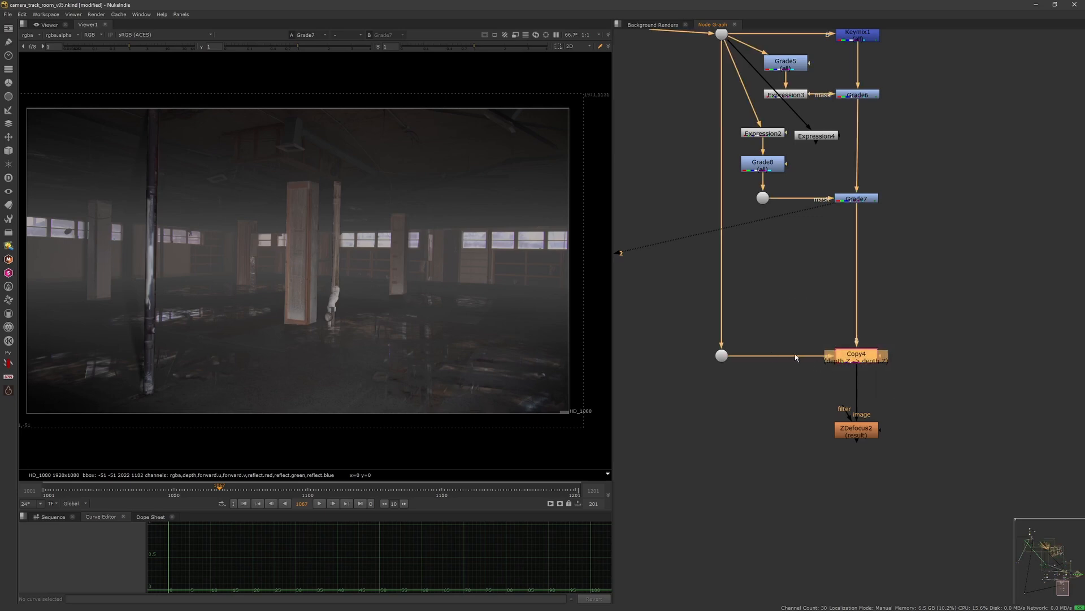
{"action": "left_click", "coordinate": [721, 356]}
{"action": "key", "text": "1"}
{"action": "key", "text": "a"}
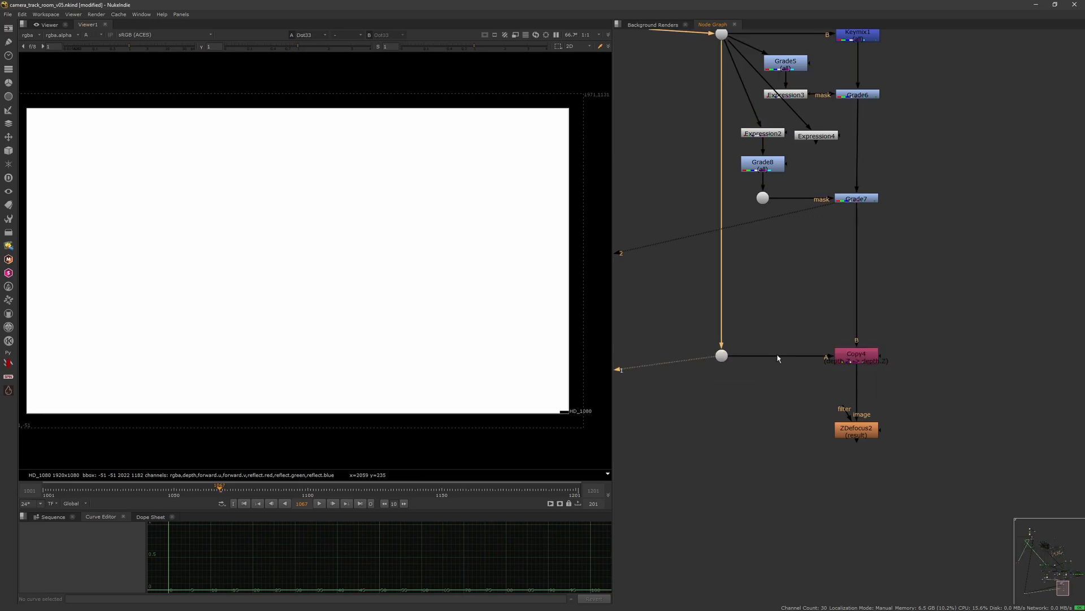
{"action": "left_click", "coordinate": [856, 354]}
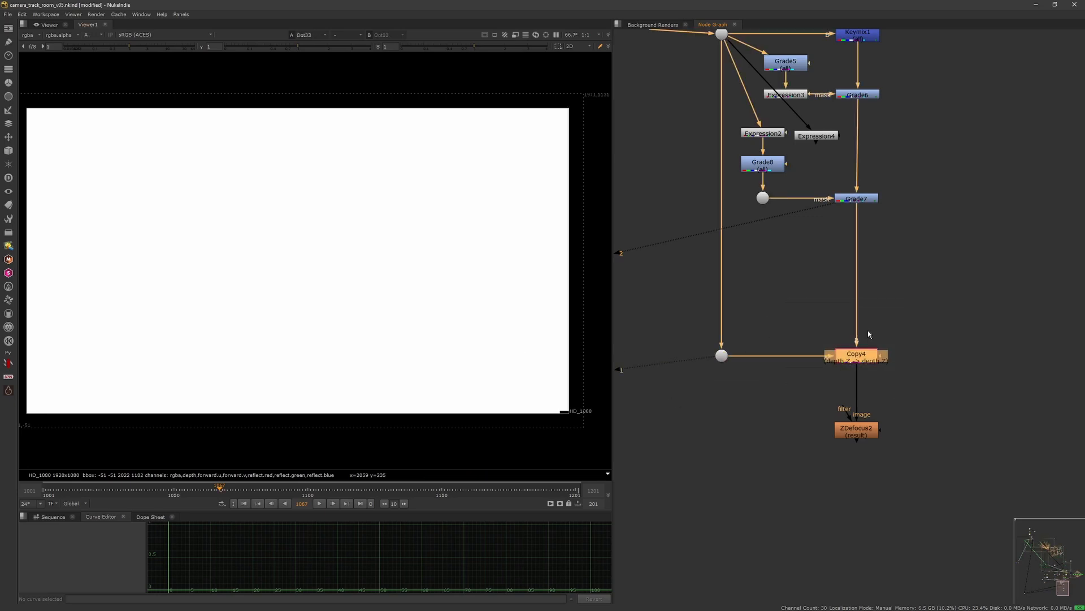
{"action": "double_click", "coordinate": [857, 363]}
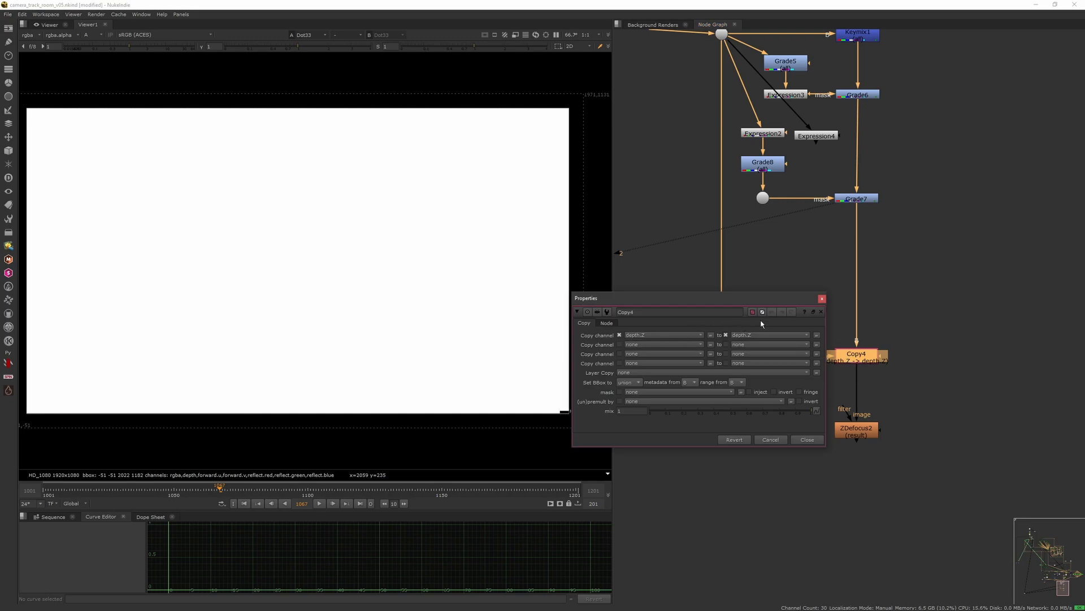
{"action": "left_click", "coordinate": [822, 298]}
Step: View the ZDefocus2 result and open its properties
{"action": "left_click", "coordinate": [847, 429]}
{"action": "key", "text": "1"}
{"action": "key", "text": "a"}
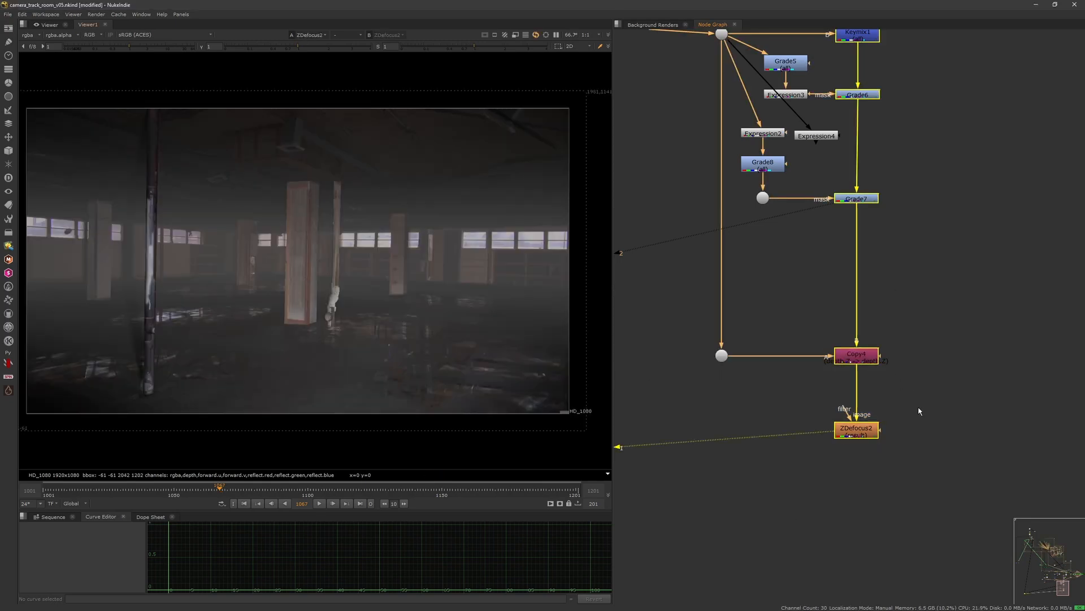
{"action": "left_click", "coordinate": [916, 412]}
{"action": "left_click", "coordinate": [897, 417]}
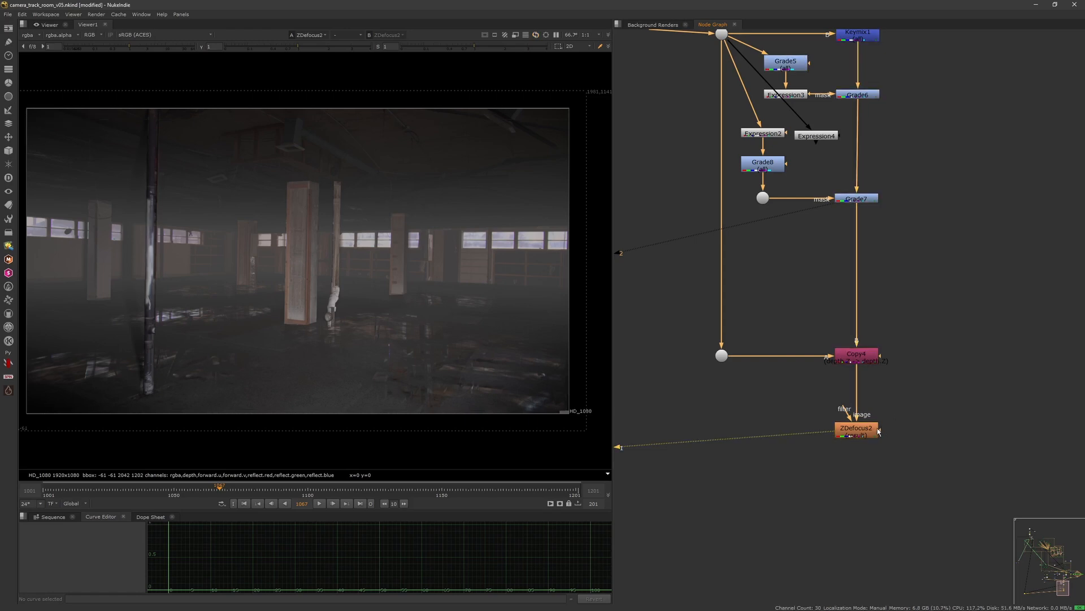
{"action": "left_click", "coordinate": [857, 434]}
{"action": "double_click", "coordinate": [857, 434]}
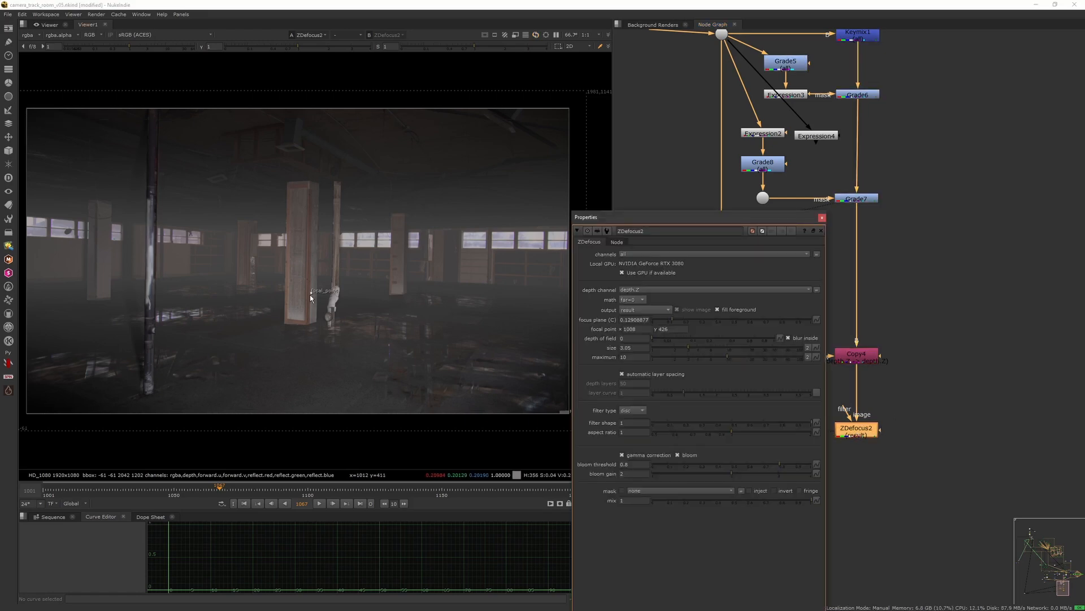
Step: Close ZDefocus2's properties and load the source plate dot and the final ZDefocus2 output into the viewer inputs
{"action": "left_click", "coordinate": [822, 218]}
{"action": "scroll", "coordinate": [806, 331], "scroll_direction": "down", "scroll_amount": 4}
{"action": "scroll", "coordinate": [805, 331], "scroll_direction": "down", "scroll_amount": 3}
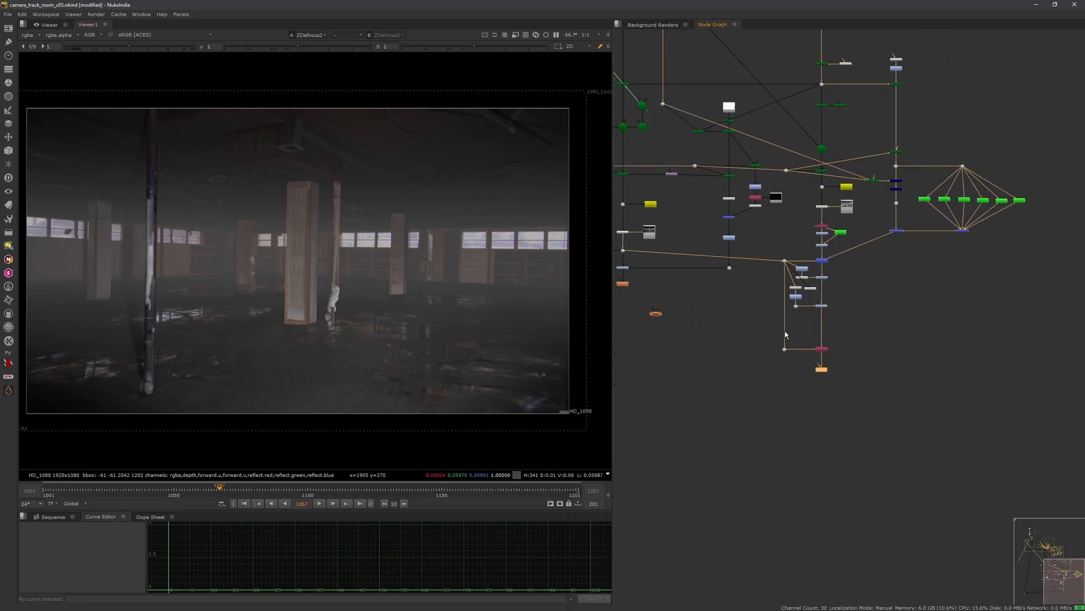
{"action": "left_click_drag", "start_coordinate": [807, 385], "coordinate": [838, 358]}
{"action": "mouse_move", "coordinate": [737, 327]}
{"action": "middle_mouse_down"}
{"action": "mouse_move", "coordinate": [797, 387]}
{"action": "mouse_move", "coordinate": [785, 391]}
{"action": "middle_mouse_up"}
{"action": "scroll", "coordinate": [785, 391], "scroll_direction": "down", "scroll_amount": 3}
{"action": "middle_click_drag", "start_coordinate": [739, 264], "coordinate": [795, 383]}
{"action": "scroll", "coordinate": [715, 239], "scroll_direction": "up", "scroll_amount": 3}
{"action": "middle_click_drag", "start_coordinate": [715, 238], "coordinate": [772, 276]}
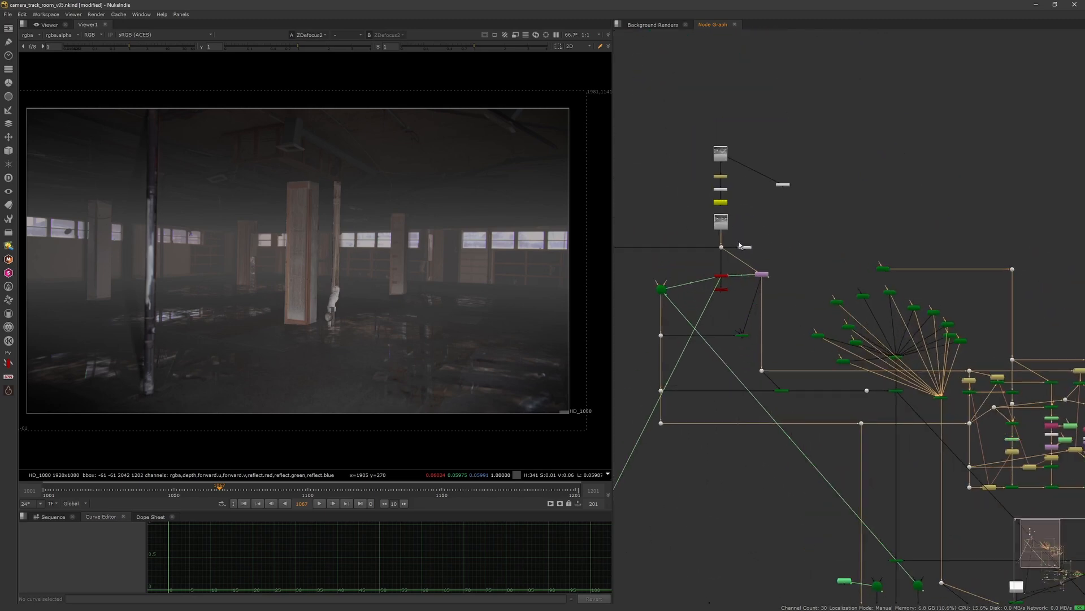
{"action": "left_click", "coordinate": [723, 248]}
{"action": "key", "text": "1"}
{"action": "middle_click_drag", "start_coordinate": [861, 448], "coordinate": [733, 206]}
{"action": "middle_click_drag", "start_coordinate": [842, 499], "coordinate": [743, 208]}
{"action": "left_click", "coordinate": [895, 351]}
{"action": "key", "text": "1"}
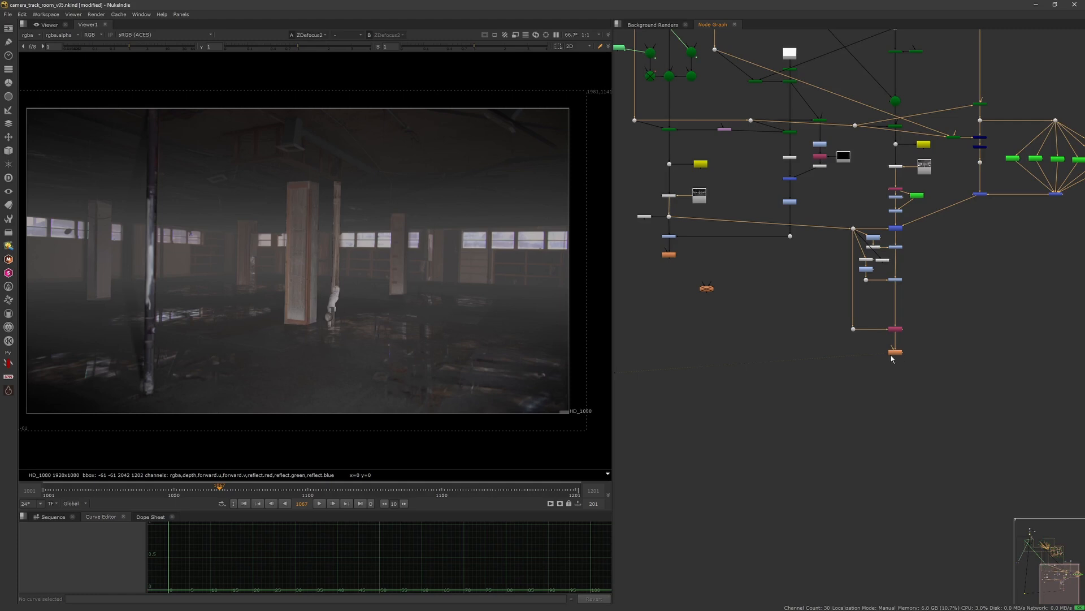
Step: Toggle the viewer between the original plate and the final comp, zooming in to compare details
{"action": "key", "text": "1"}
{"action": "key", "text": "2"}
{"action": "key", "text": "1"}
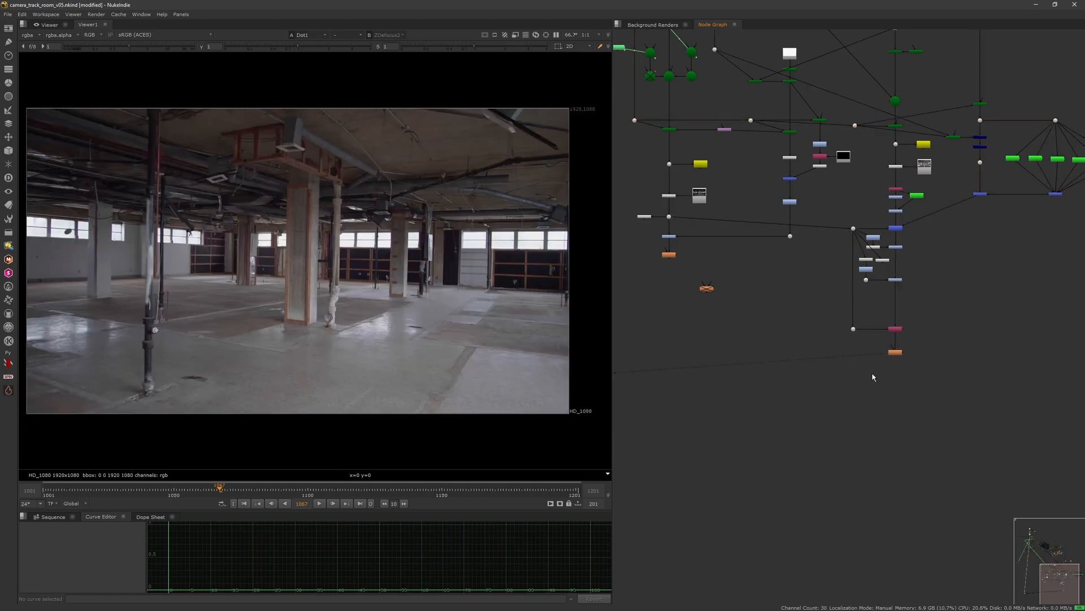
{"action": "key", "text": "2"}
{"action": "key", "text": "1"}
{"action": "key", "text": "2"}
{"action": "key", "text": "2"}
{"action": "key", "text": "1"}
{"action": "key", "text": "2"}
{"action": "key", "text": "1"}
{"action": "key", "text": "2"}
{"action": "scroll", "coordinate": [235, 340], "scroll_direction": "up", "scroll_amount": 6}
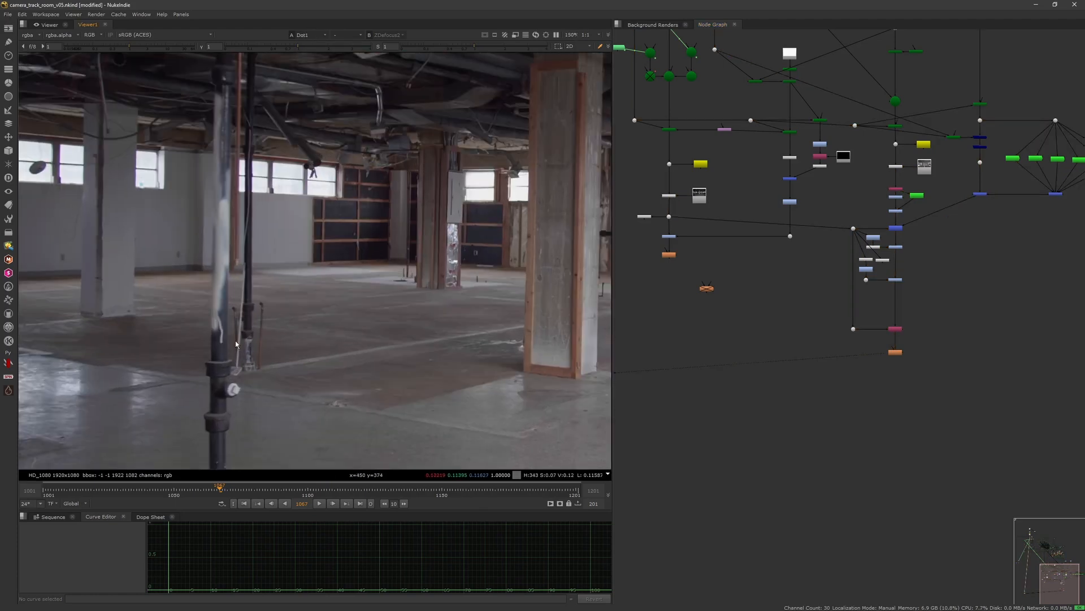
{"action": "scroll", "coordinate": [238, 339], "scroll_direction": "down", "scroll_amount": 8}
{"action": "scroll", "coordinate": [263, 317], "scroll_direction": "up", "scroll_amount": 2}
{"action": "middle_click_drag", "start_coordinate": [282, 320], "coordinate": [260, 328]}
{"action": "key", "text": "1"}
{"action": "key", "text": "2"}
{"action": "key", "text": "1"}
{"action": "key", "text": "2"}
{"action": "key", "text": "1"}
{"action": "key", "text": "2"}
{"action": "key", "text": "1"}
{"action": "scroll", "coordinate": [311, 180], "scroll_direction": "up", "scroll_amount": 4}
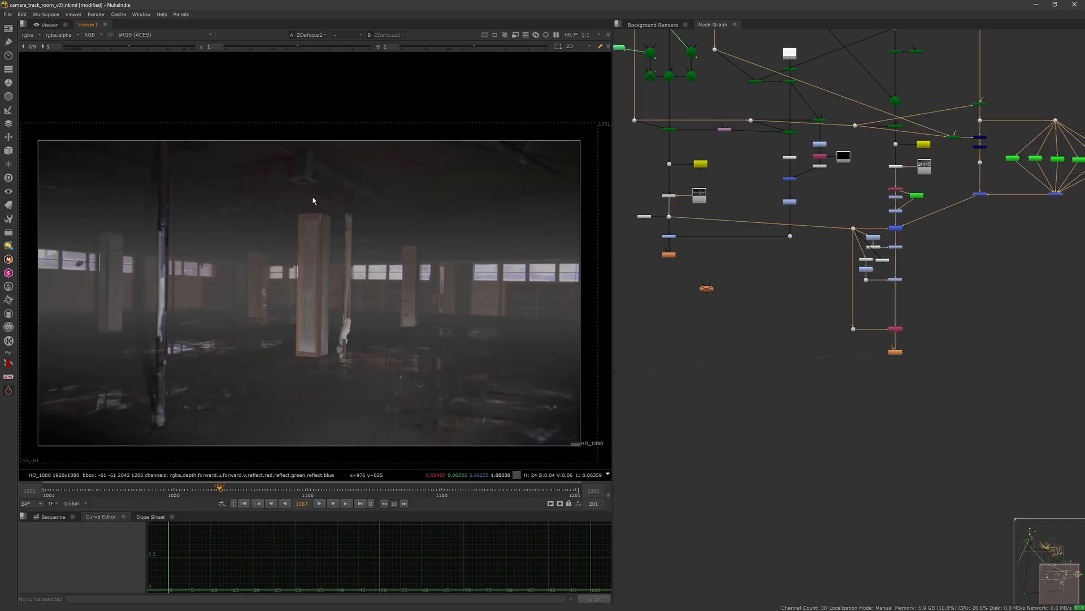
{"action": "key", "text": "1"}
{"action": "key", "text": "2"}
{"action": "key", "text": "1"}
{"action": "key", "text": "2"}
{"action": "key", "text": "1"}
{"action": "key", "text": "2"}
{"action": "key", "text": "1"}
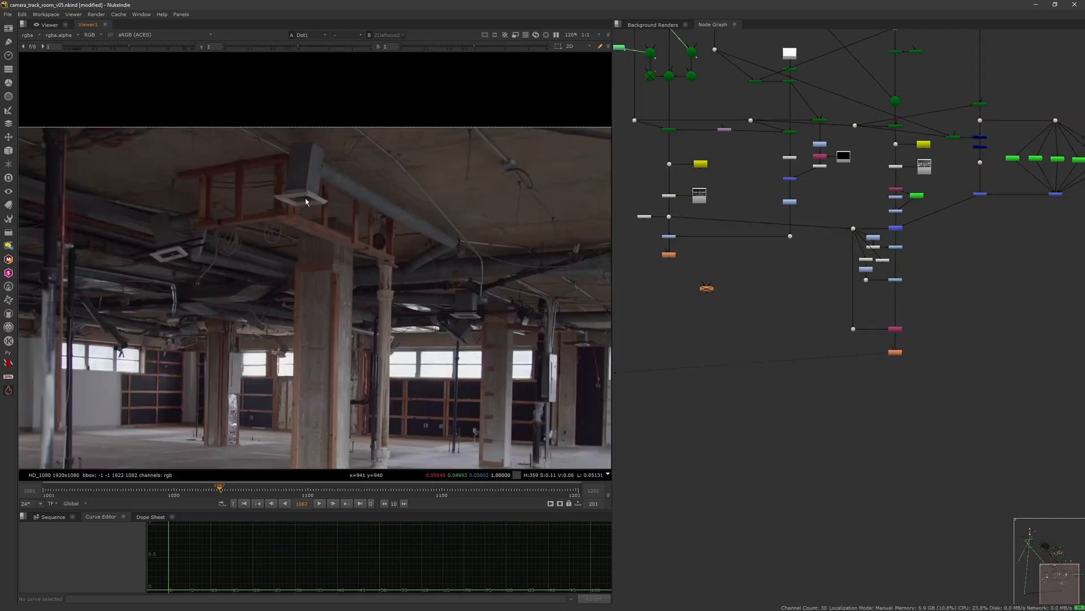
{"action": "key", "text": "2"}
{"action": "key", "text": "1"}
{"action": "key", "text": "2"}
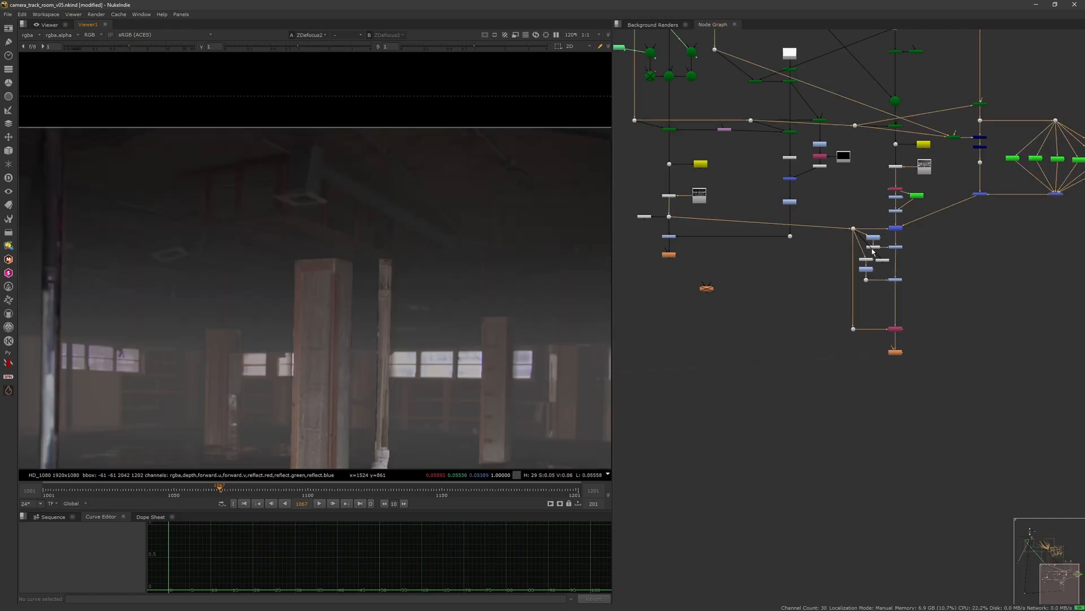
{"action": "key", "text": "1"}
{"action": "key", "text": "2"}
{"action": "key", "text": "1"}
{"action": "key", "text": "2"}
{"action": "key", "text": "1"}
{"action": "key", "text": "2"}
{"action": "scroll", "coordinate": [395, 267], "scroll_direction": "down", "scroll_amount": 3}
{"action": "key", "text": "1"}
{"action": "key", "text": "2"}
{"action": "key", "text": "1"}
{"action": "key", "text": "2"}
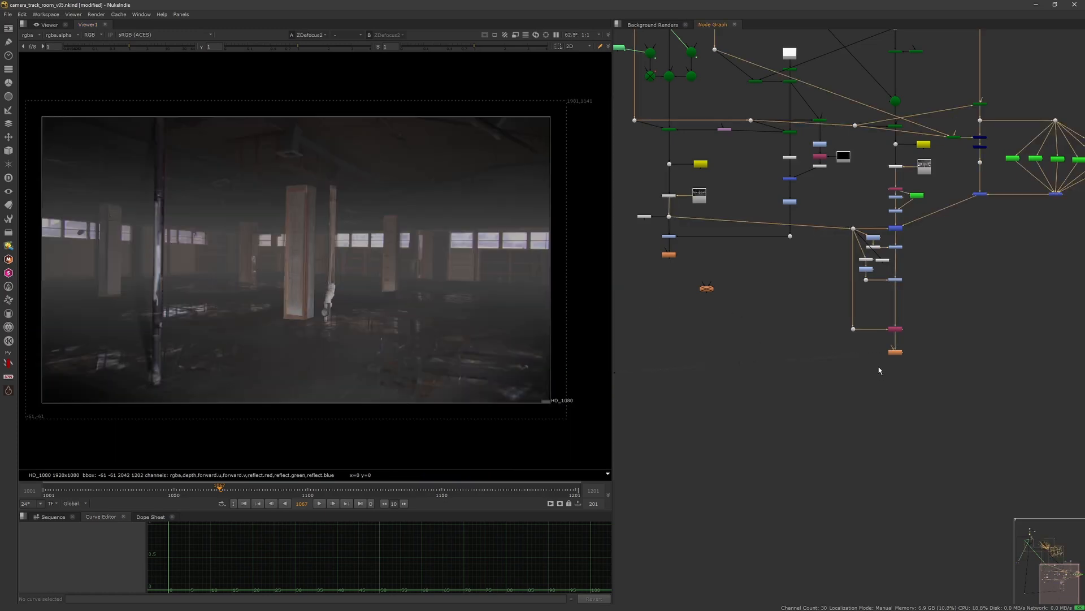
Step: View Copy4 and play back and scrub the shot to review the comp over time
{"action": "left_click", "coordinate": [895, 329]}
{"action": "key", "text": "1"}
{"action": "left_click", "coordinate": [319, 490]}
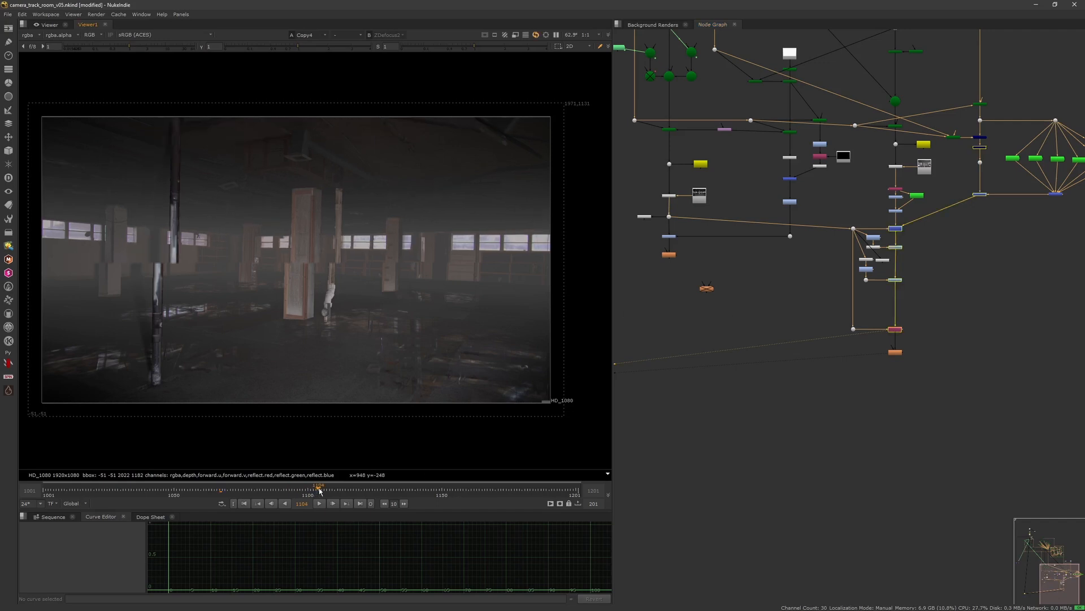
{"action": "left_click", "coordinate": [245, 503]}
{"action": "left_click", "coordinate": [260, 489]}
{"action": "left_click_drag", "start_coordinate": [314, 494], "coordinate": [365, 495]}
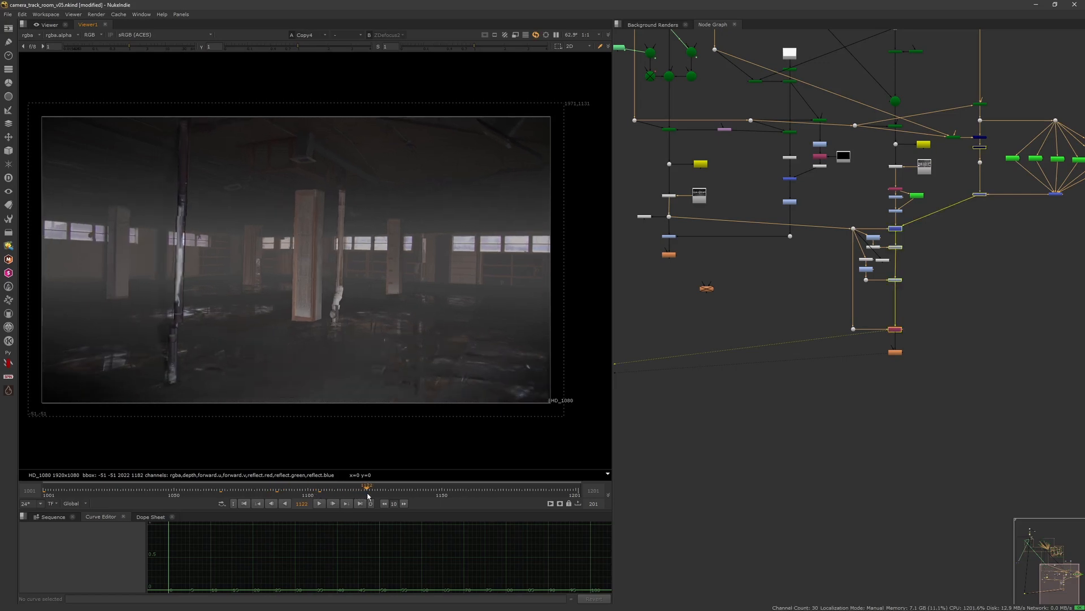
{"action": "left_click", "coordinate": [319, 504]}
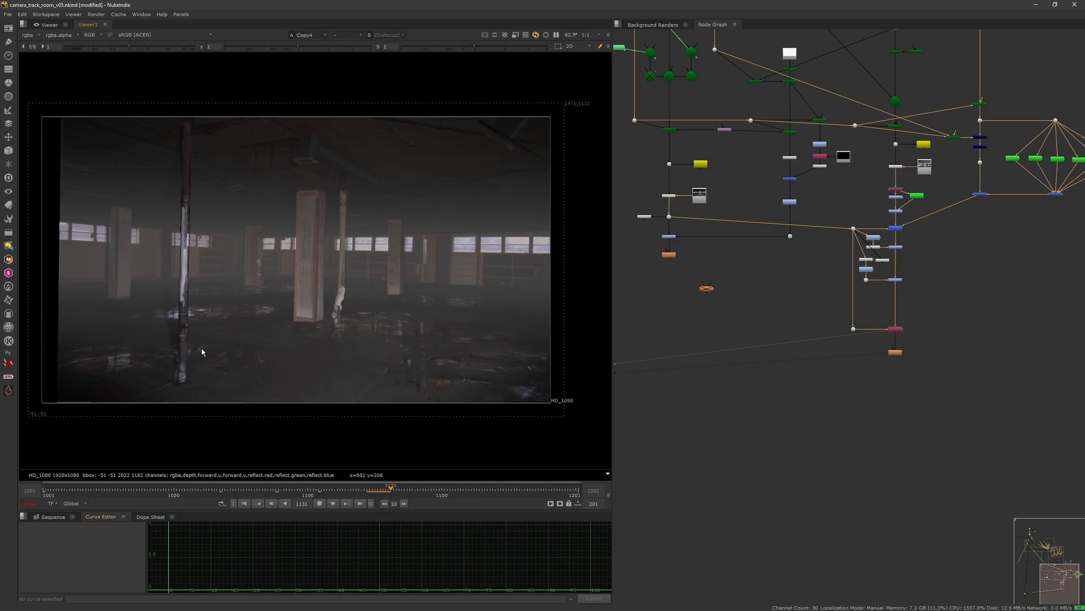
{"action": "middle_click_drag", "start_coordinate": [948, 213], "coordinate": [907, 367]}
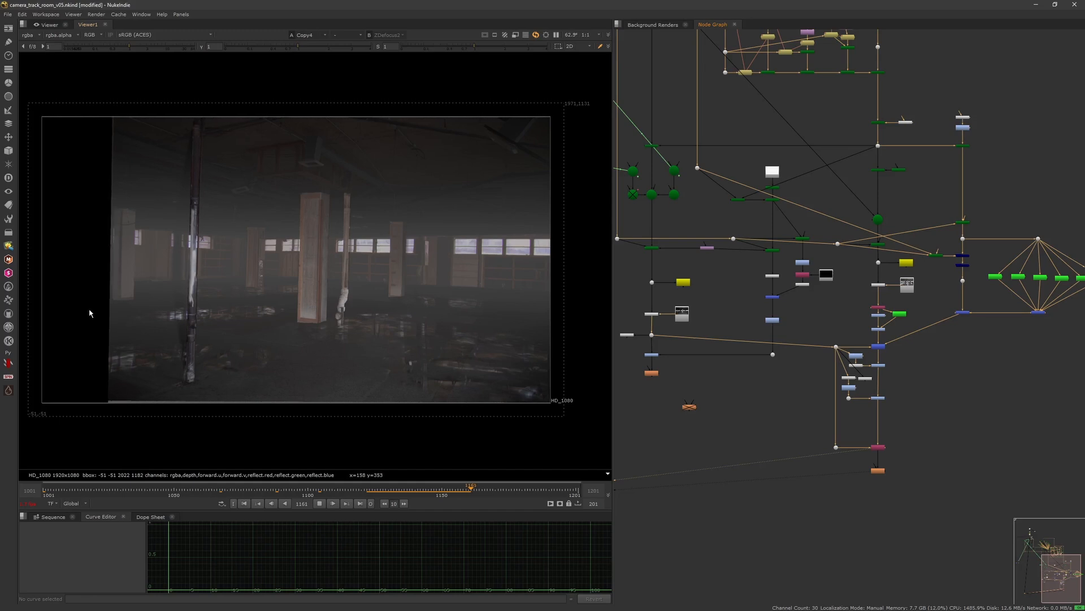
{"action": "left_click", "coordinate": [320, 503]}
{"action": "left_click_drag", "start_coordinate": [371, 491], "coordinate": [563, 501]}
{"action": "left_click_drag", "start_coordinate": [362, 491], "coordinate": [208, 492]}
{"action": "left_click", "coordinate": [320, 504]}
{"action": "left_click", "coordinate": [181, 494]}
{"action": "left_click", "coordinate": [318, 505]}
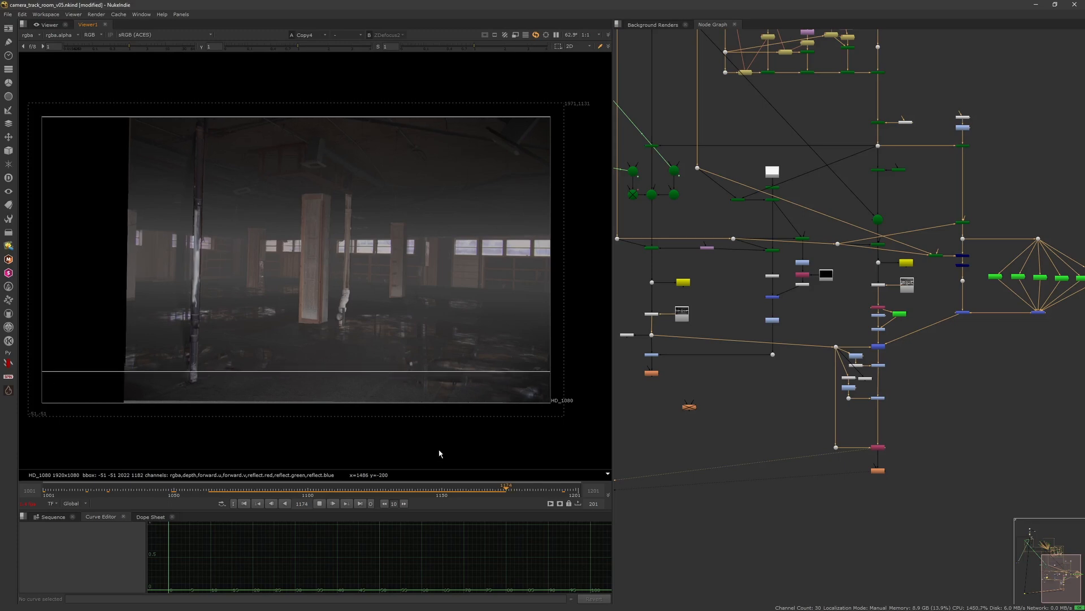
{"action": "left_click", "coordinate": [215, 496]}
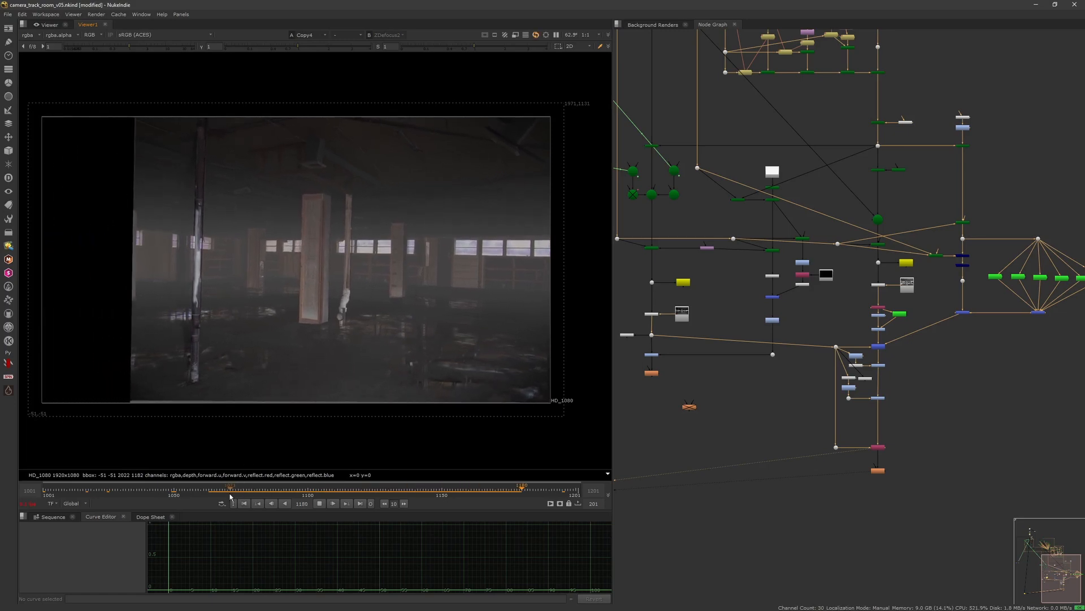
{"action": "left_click", "coordinate": [225, 494]}
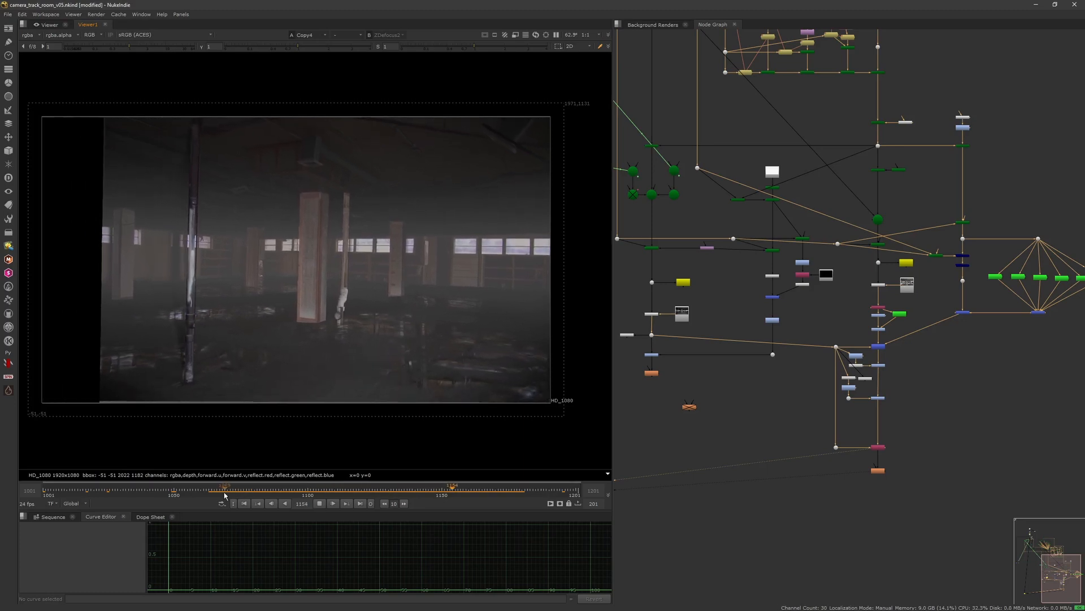
{"action": "left_click", "coordinate": [225, 494]}
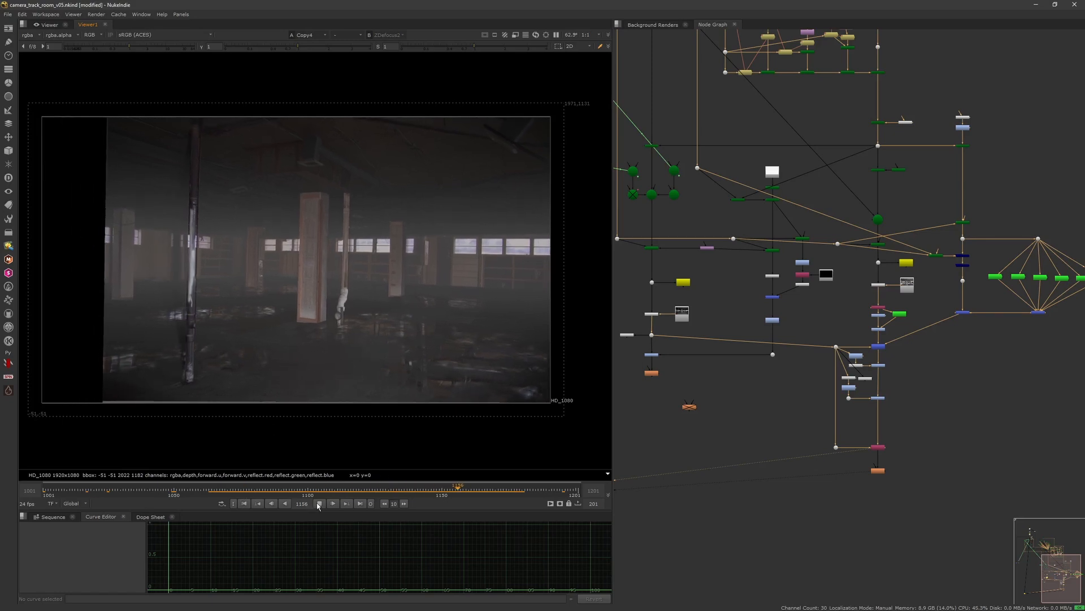
{"action": "left_click", "coordinate": [238, 494]}
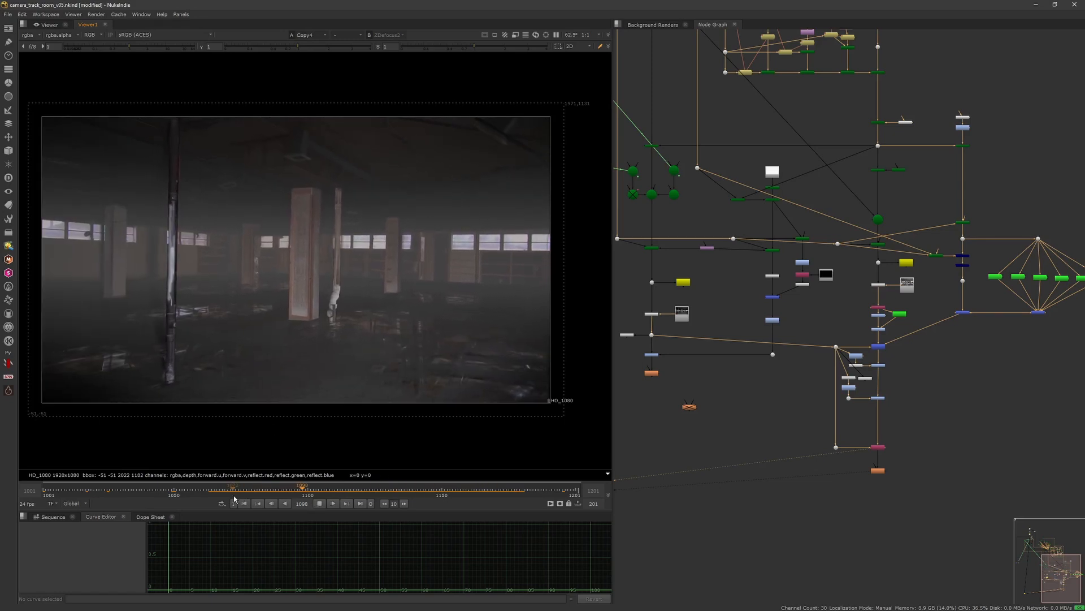
{"action": "left_click", "coordinate": [235, 494]}
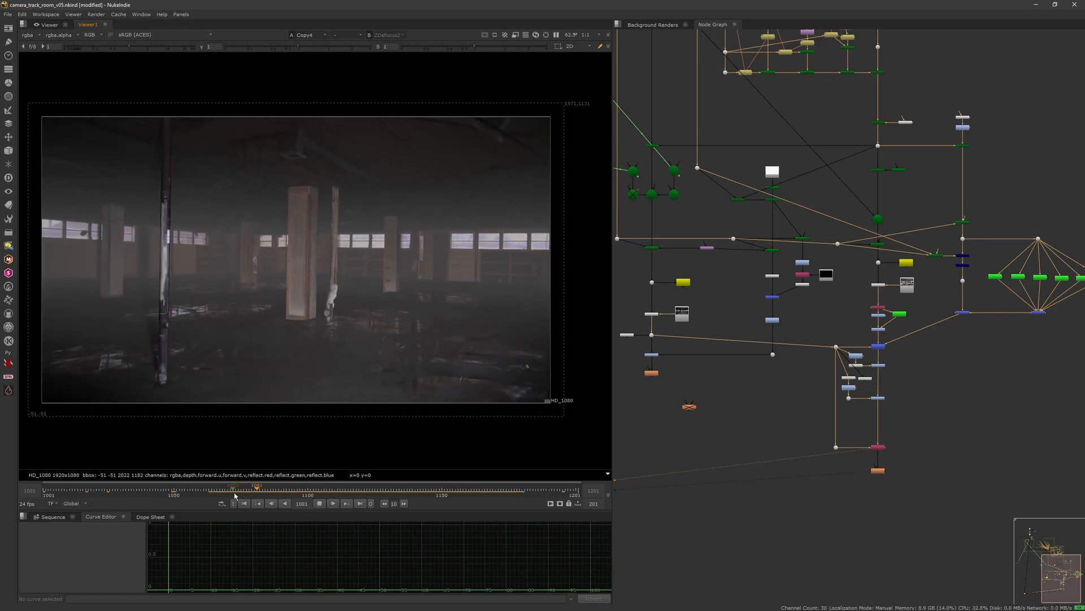
{"action": "left_click", "coordinate": [319, 504]}
Step: View Grade8's depth output and scrub through frames to inspect it
{"action": "left_click", "coordinate": [790, 396]}
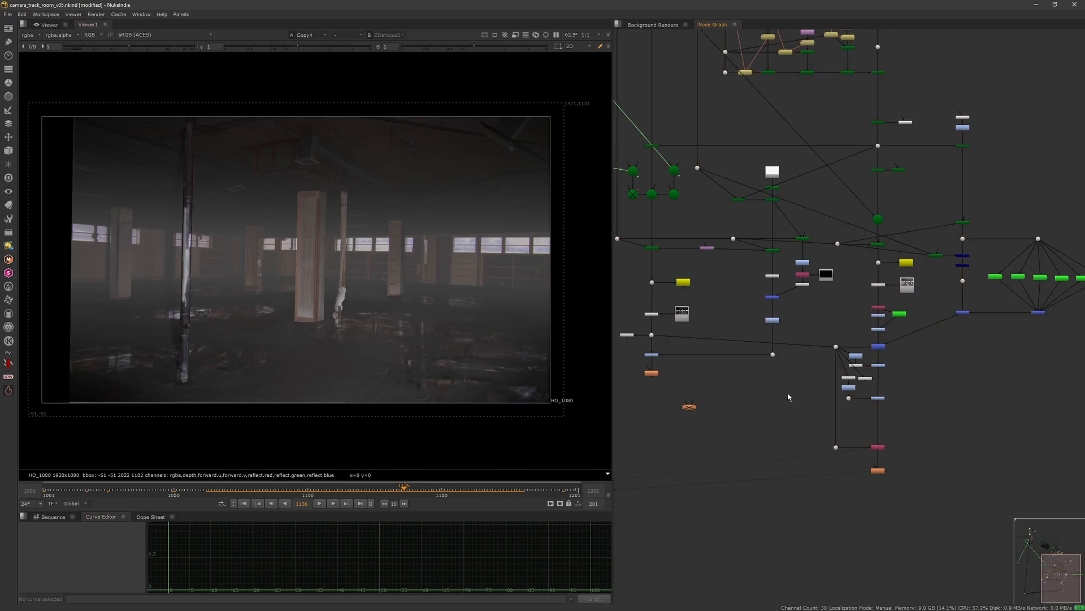
{"action": "scroll", "coordinate": [841, 379], "scroll_direction": "up", "scroll_amount": 3}
{"action": "left_click", "coordinate": [860, 382]}
{"action": "key", "text": "1"}
{"action": "left_click", "coordinate": [860, 402]}
{"action": "key", "text": "1"}
{"action": "left_click", "coordinate": [808, 417]}
{"action": "left_click_drag", "start_coordinate": [299, 491], "coordinate": [179, 493]}
{"action": "left_click", "coordinate": [332, 504]}
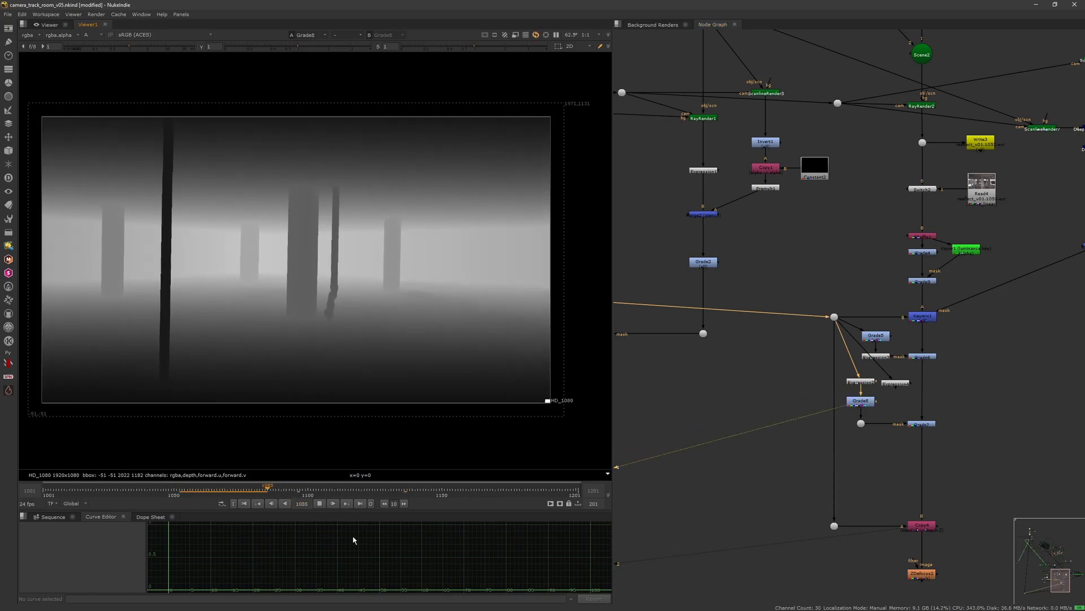
{"action": "scroll", "coordinate": [328, 261], "scroll_direction": "up", "scroll_amount": 5}
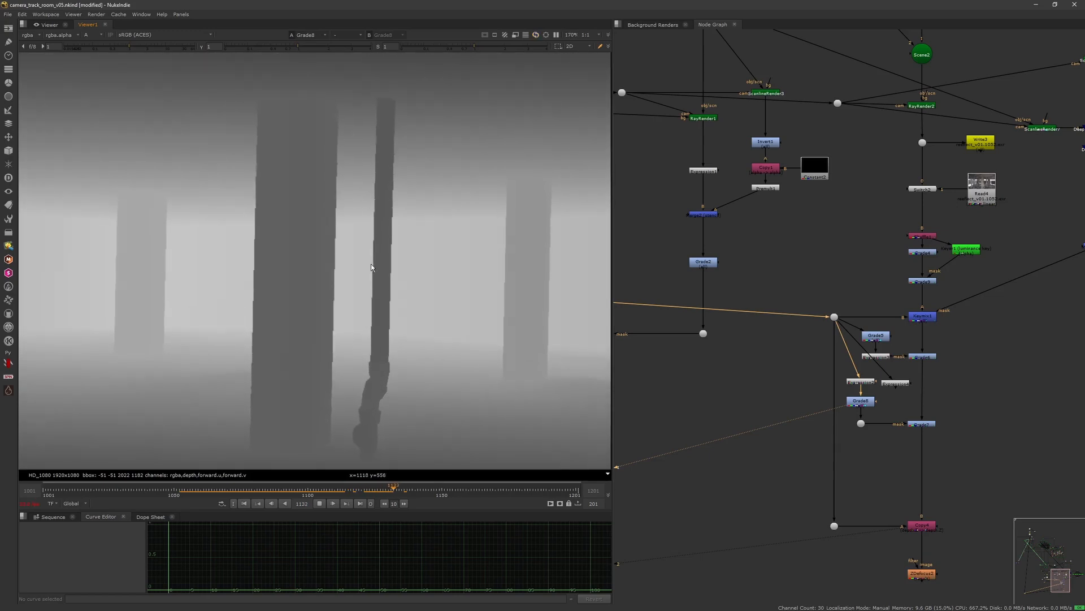
{"action": "scroll", "coordinate": [365, 324], "scroll_direction": "down", "scroll_amount": 5}
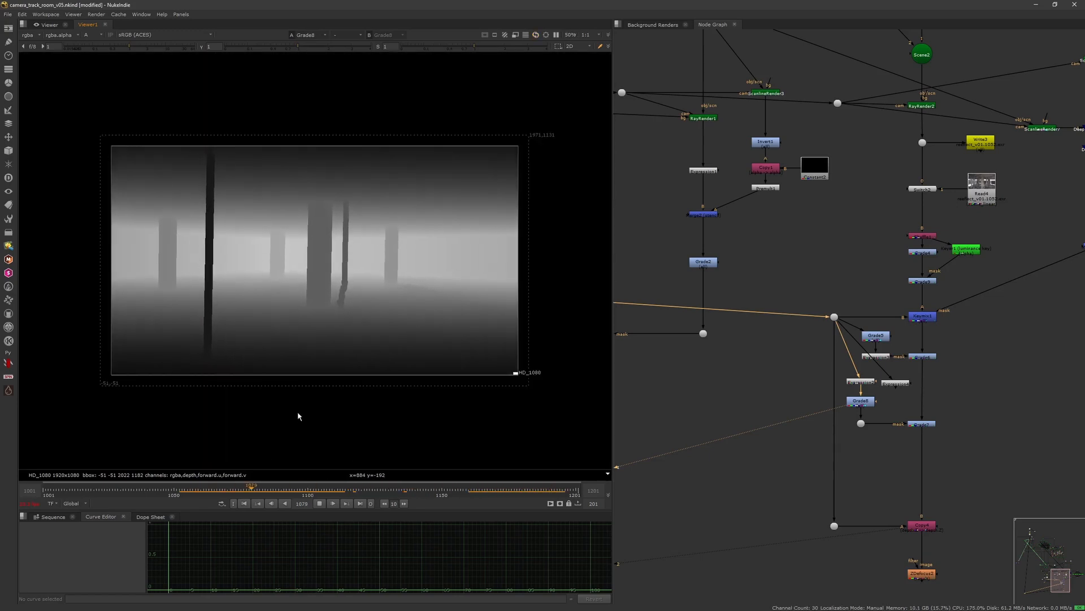
{"action": "scroll", "coordinate": [298, 396], "scroll_direction": "up", "scroll_amount": 1}
{"action": "left_click_drag", "start_coordinate": [189, 496], "coordinate": [193, 493]}
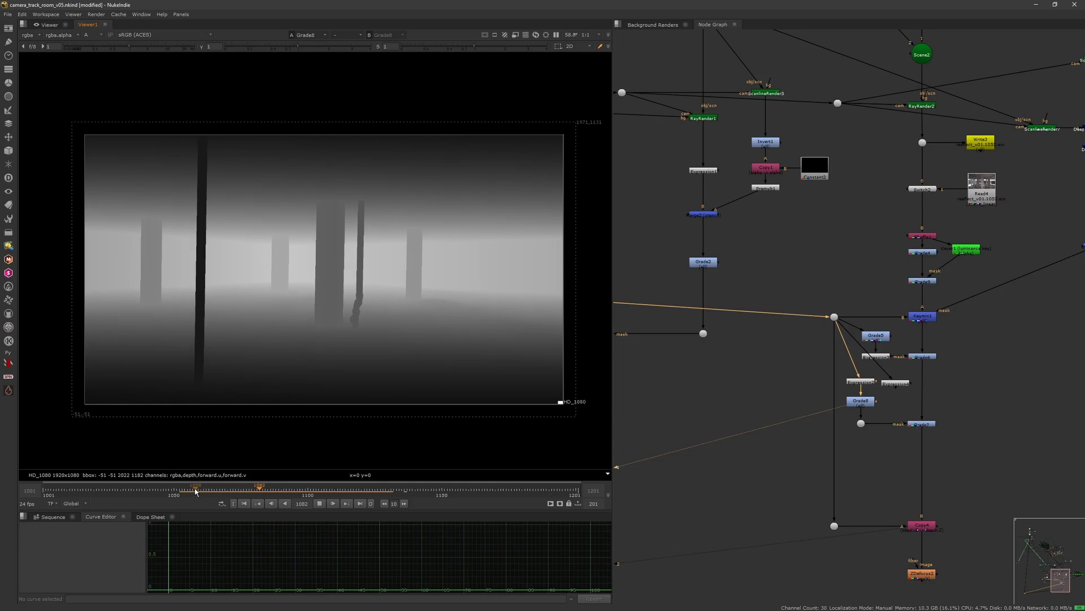
Step: Create a MiDaS node and close its properties
{"action": "key", "text": "k"}
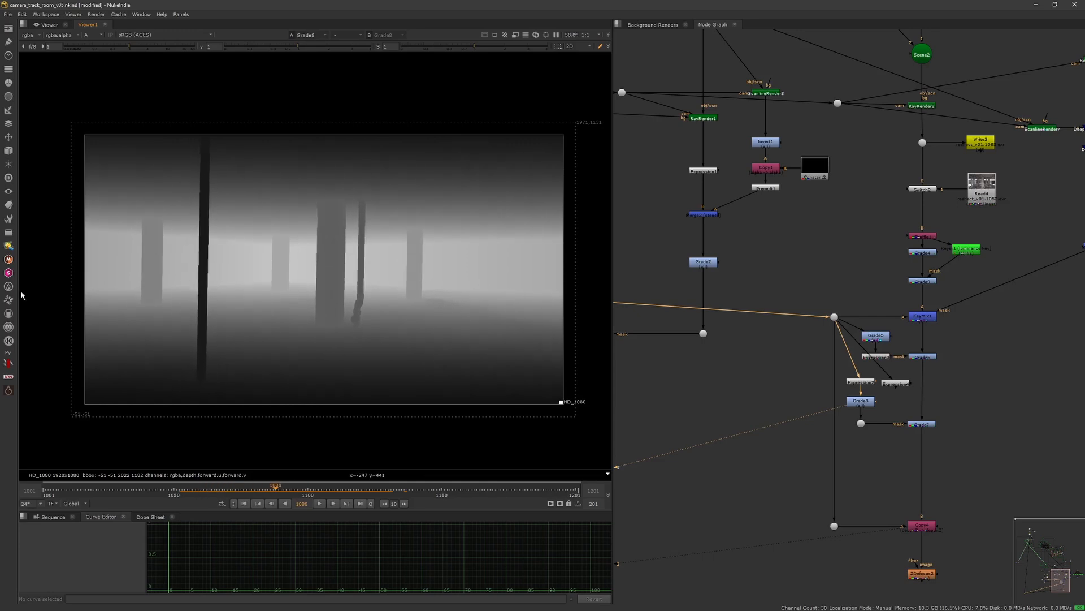
{"action": "left_click", "coordinate": [8, 315]}
{"action": "mouse_move", "coordinate": [67, 322]}
{"action": "left_click", "coordinate": [126, 323]}
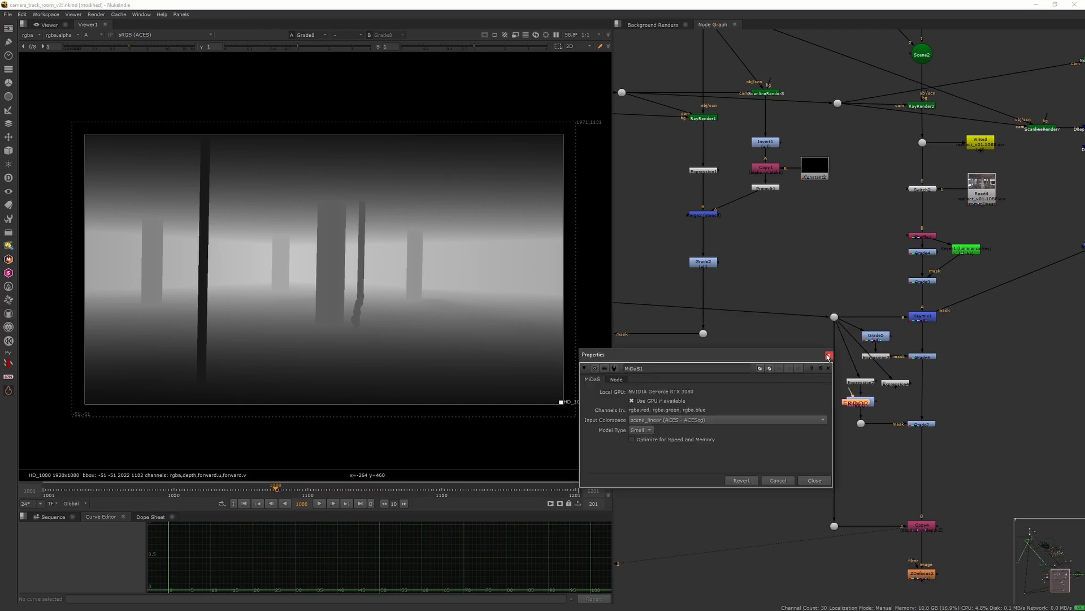
{"action": "left_click", "coordinate": [829, 356]}
Step: Connect MiDaS1 to the camera plate's output and view it
{"action": "scroll", "coordinate": [766, 393], "scroll_direction": "down", "scroll_amount": 5}
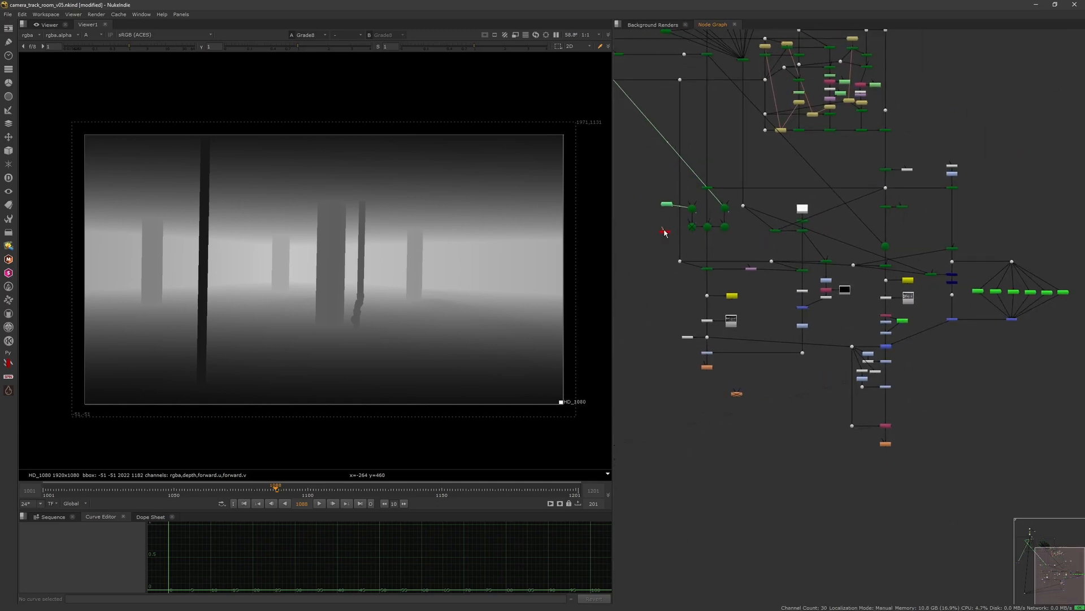
{"action": "left_click_drag", "start_coordinate": [664, 231], "coordinate": [653, 221]}
{"action": "middle_click_drag", "start_coordinate": [680, 179], "coordinate": [737, 341]}
{"action": "scroll", "coordinate": [737, 341], "scroll_direction": "down", "scroll_amount": 3}
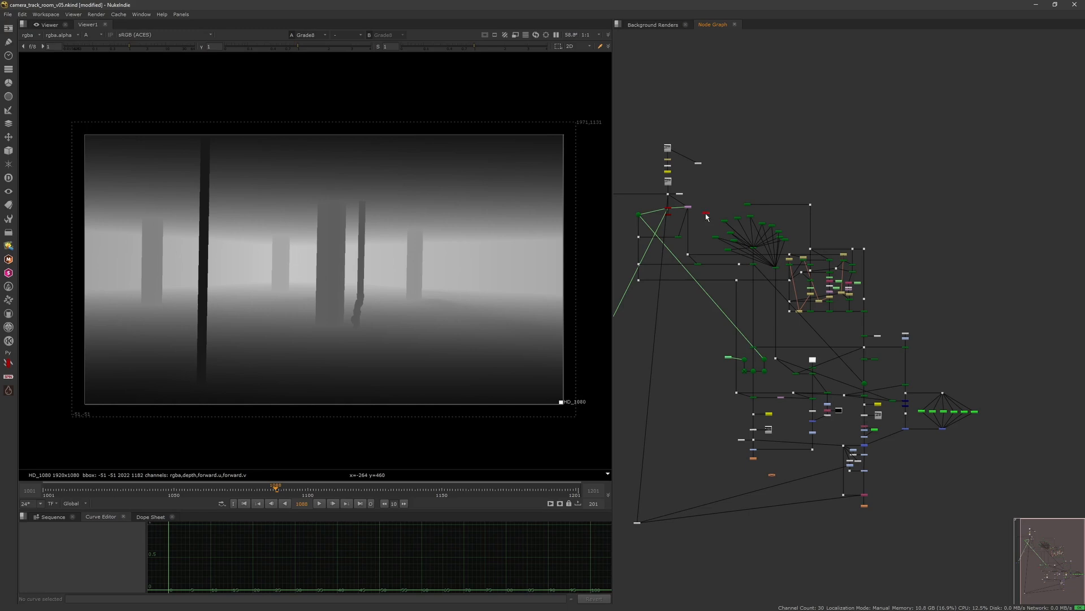
{"action": "scroll", "coordinate": [706, 217], "scroll_direction": "up", "scroll_amount": 5}
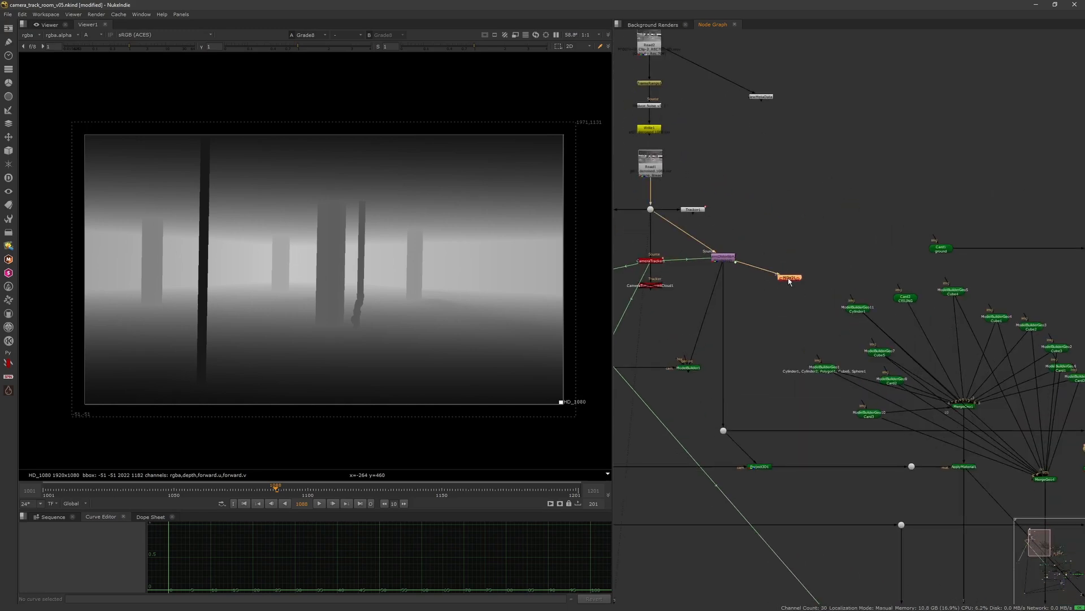
{"action": "left_click_drag", "start_coordinate": [786, 281], "coordinate": [780, 256]}
{"action": "key", "text": "1"}
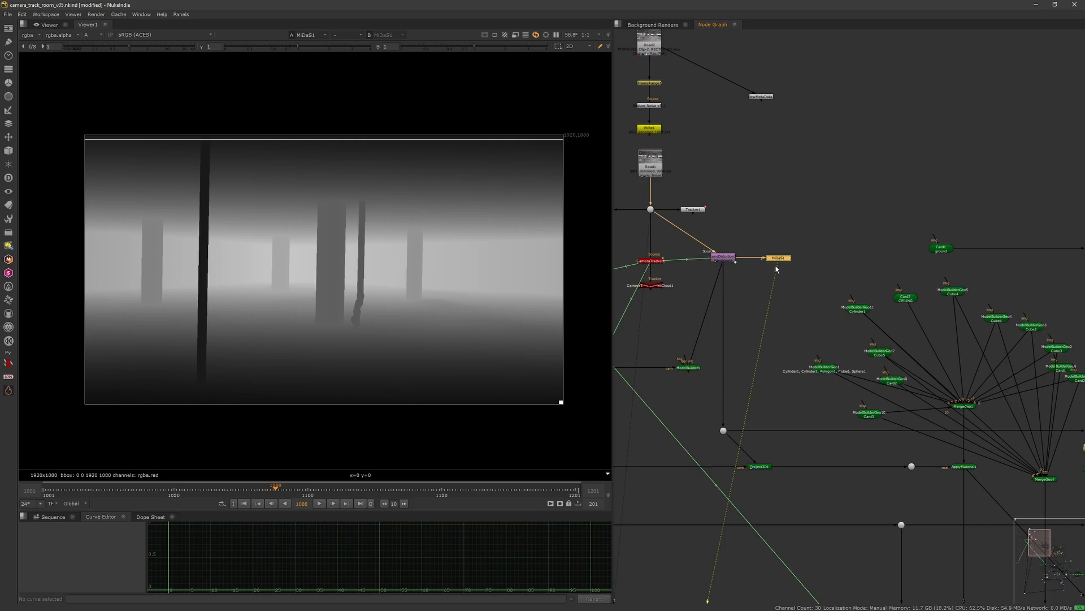
Step: Inspect MiDaS1's settings and its generated depth output across frames
{"action": "double_click", "coordinate": [779, 259]}
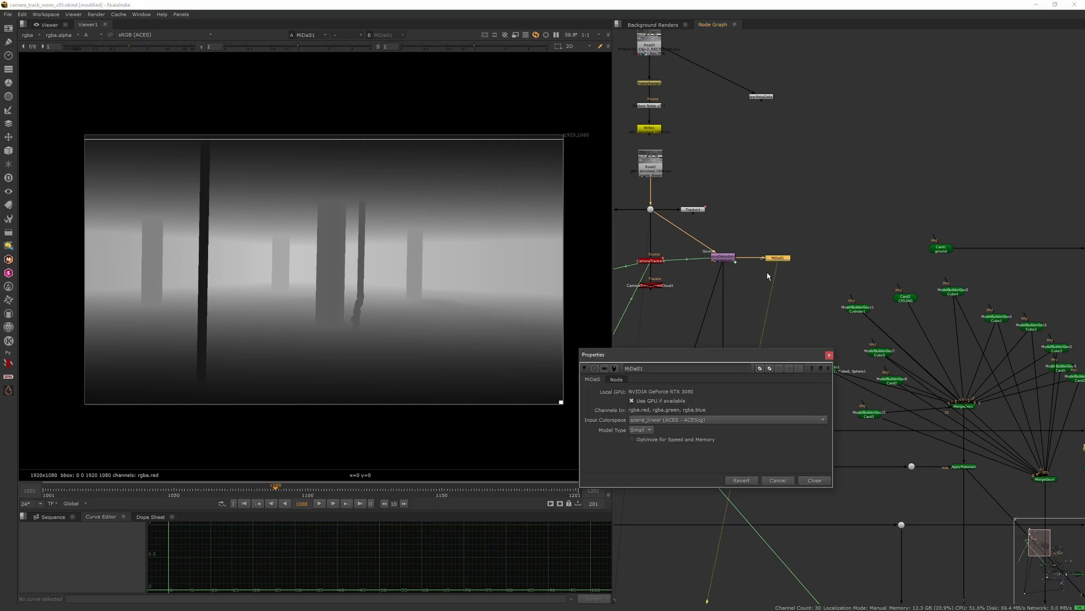
{"action": "left_click", "coordinate": [766, 275]}
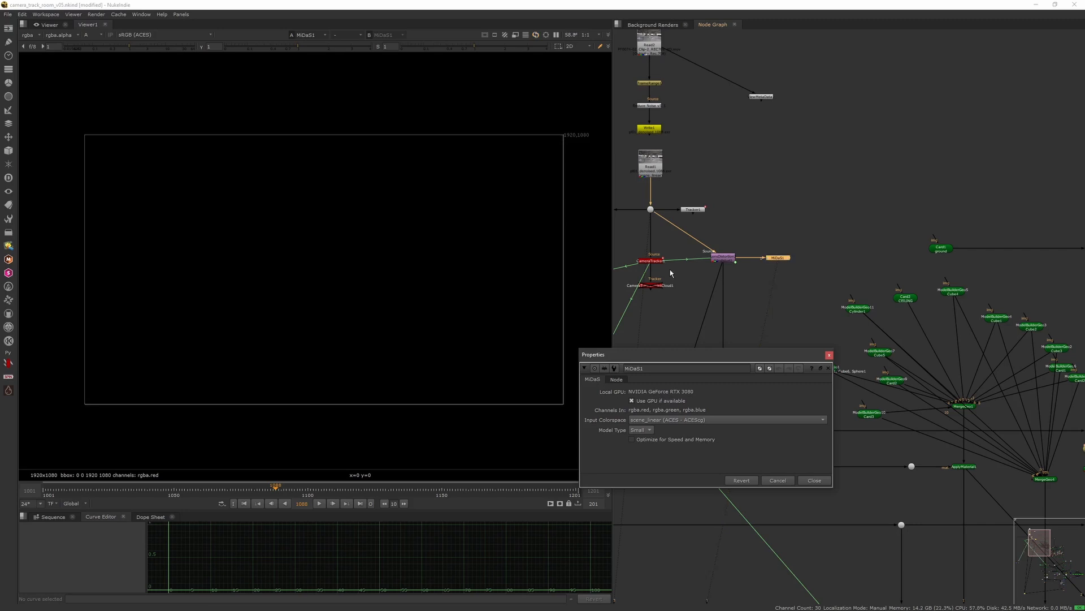
{"action": "key", "text": "a"}
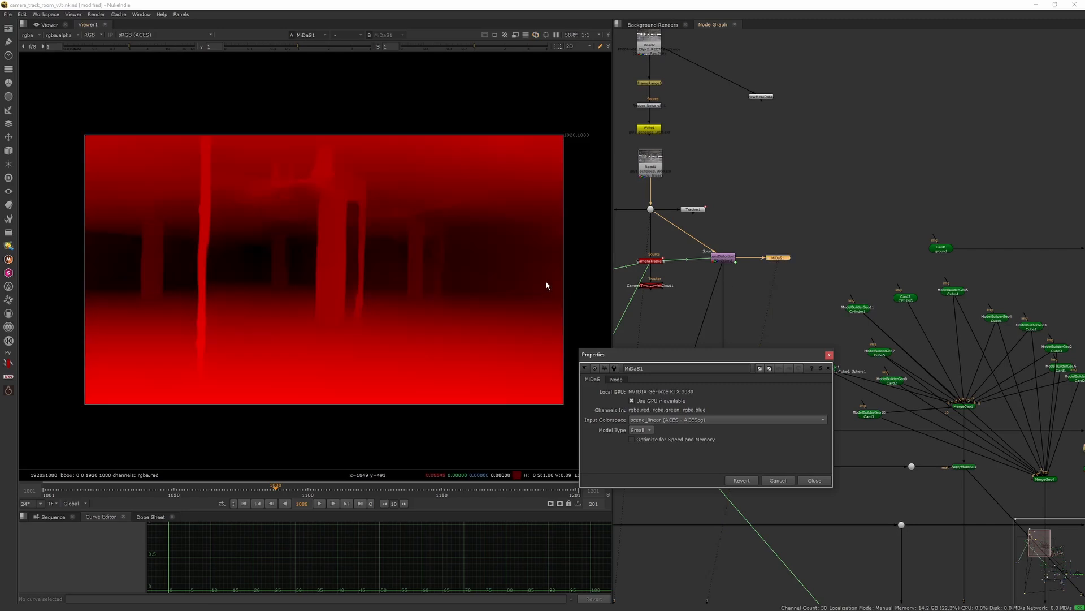
{"action": "left_click", "coordinate": [830, 356]}
{"action": "scroll", "coordinate": [380, 324], "scroll_direction": "up", "scroll_amount": 1}
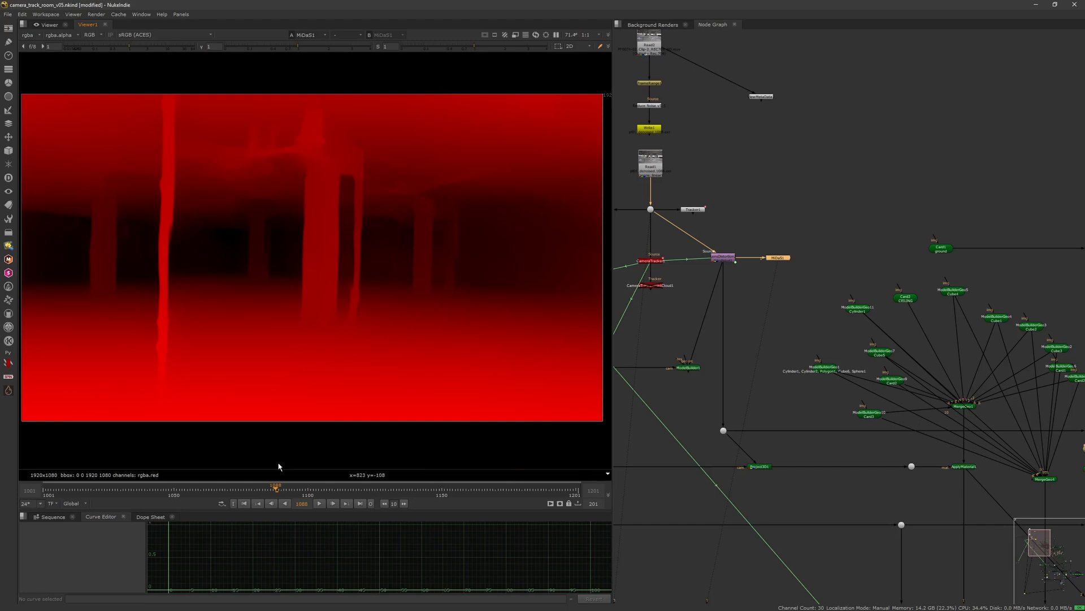
{"action": "left_click_drag", "start_coordinate": [269, 492], "coordinate": [204, 490]}
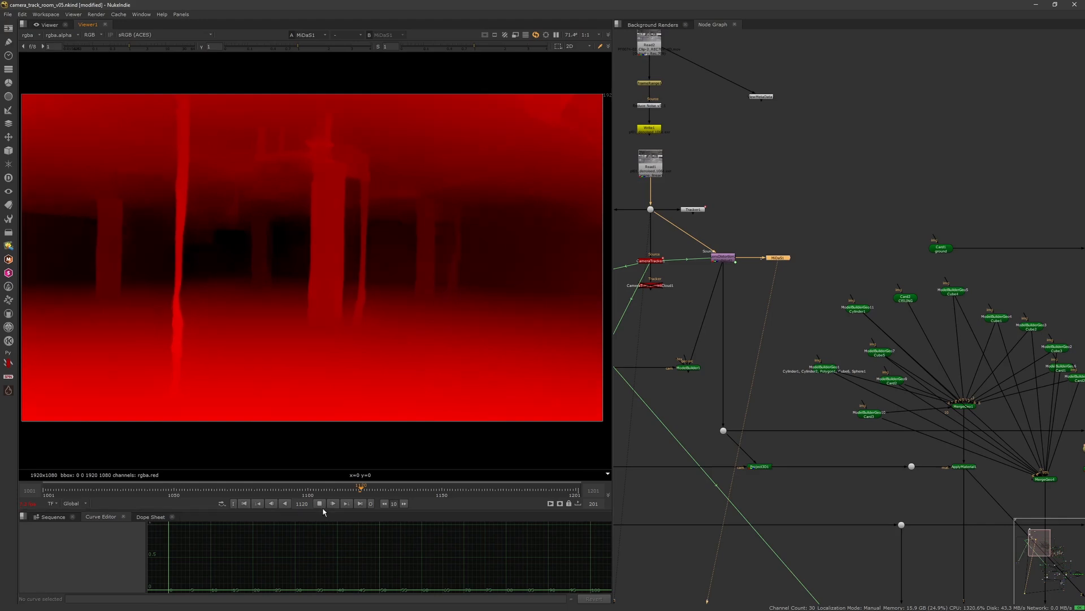
Step: Play back and scrub through MiDaS1's depth output along the timeline
{"action": "left_click", "coordinate": [311, 490]}
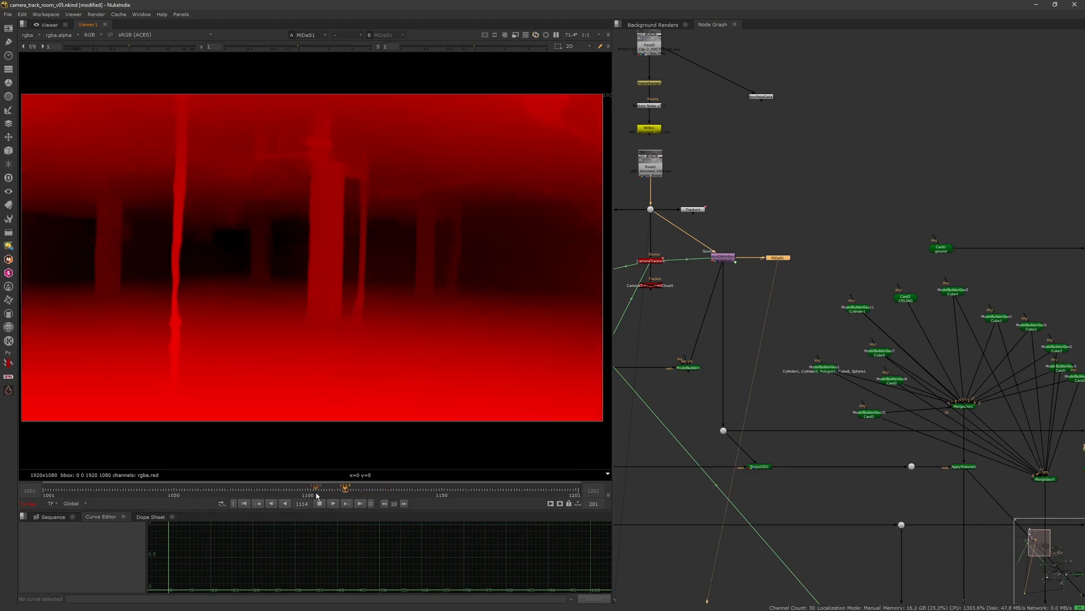
{"action": "left_click", "coordinate": [313, 489]}
{"action": "left_click", "coordinate": [320, 502]}
{"action": "left_click_drag", "start_coordinate": [314, 493], "coordinate": [235, 493]}
{"action": "left_click", "coordinate": [320, 502]}
Step: Zoom out the node graph and view the Copy4 node's final composite
{"action": "scroll", "coordinate": [818, 319], "scroll_direction": "down", "scroll_amount": 5}
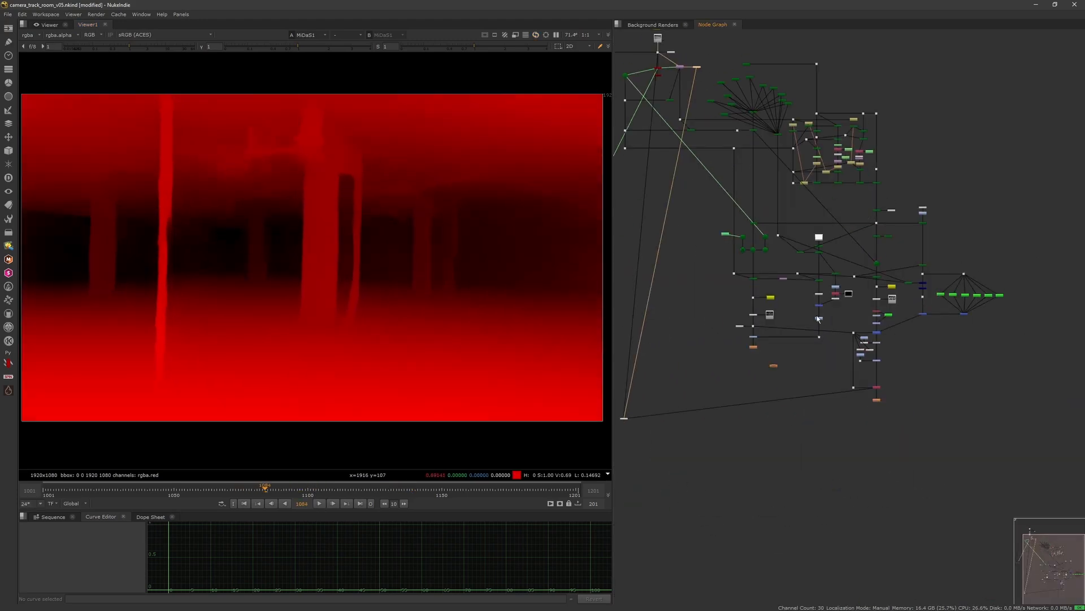
{"action": "scroll", "coordinate": [860, 380], "scroll_direction": "up", "scroll_amount": 1}
{"action": "left_click", "coordinate": [853, 371]}
{"action": "key", "text": "1"}
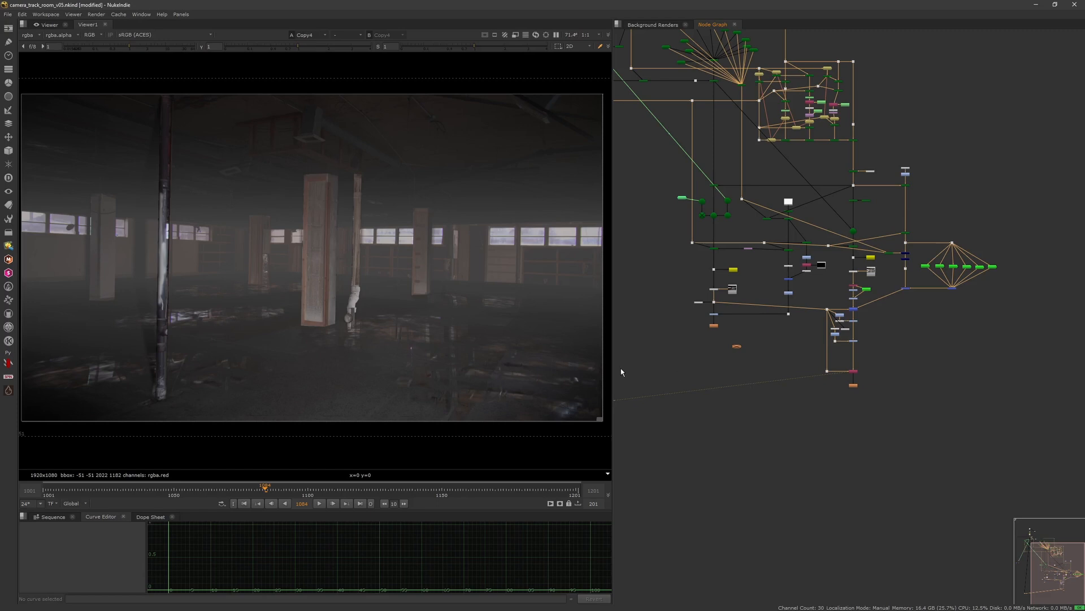
Step: Play back and scrub through the final composite across the timeline to review it
{"action": "left_click", "coordinate": [319, 504]}
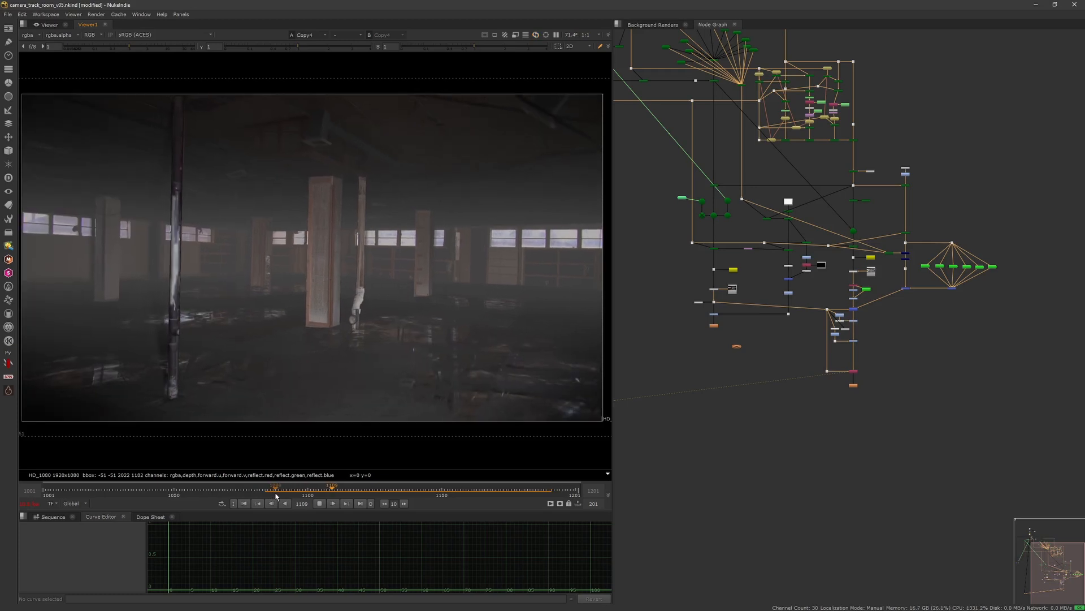
{"action": "left_click", "coordinate": [266, 493]}
{"action": "left_click", "coordinate": [213, 495]}
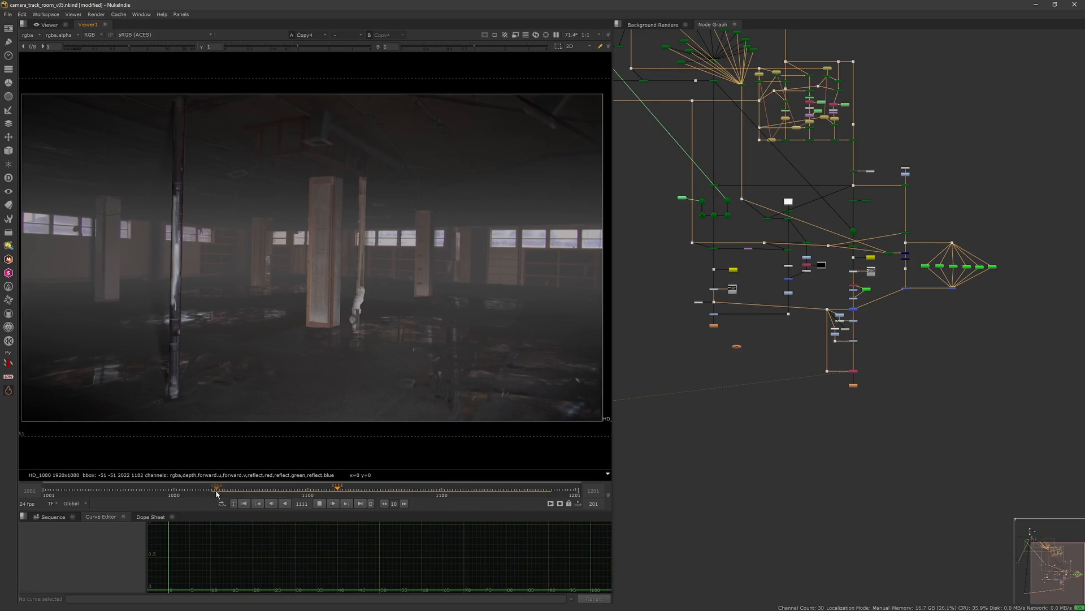
{"action": "left_click", "coordinate": [178, 495]}
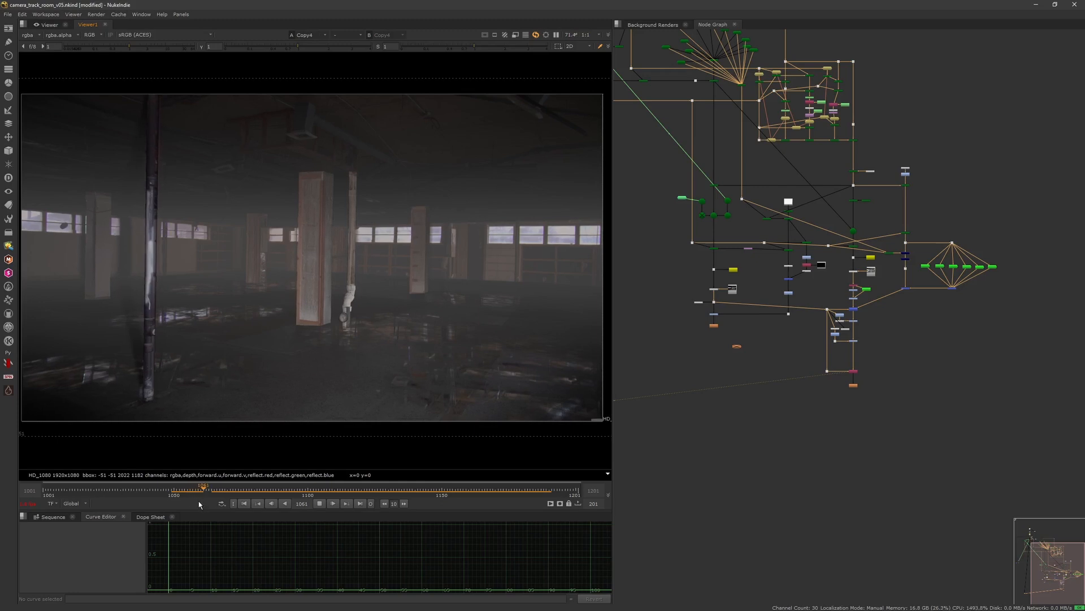
{"action": "left_click", "coordinate": [320, 503]}
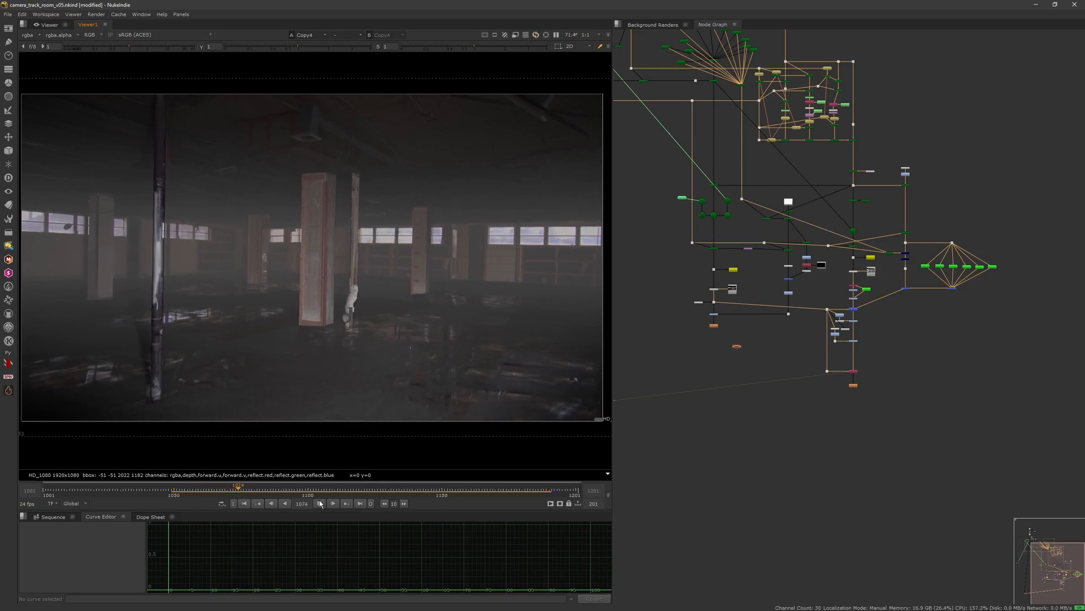